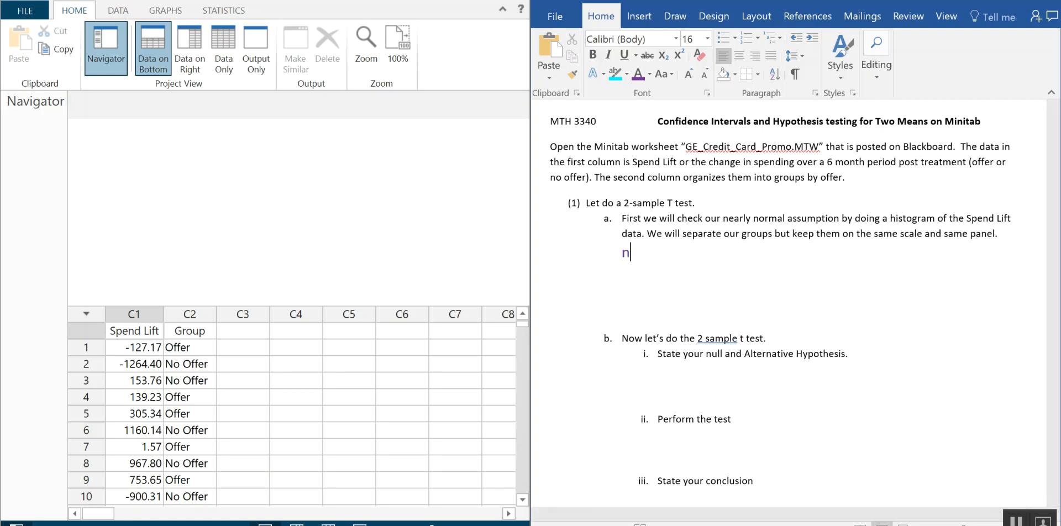
# Under part a, write "Note: still need to check independence and that the sample is less than 10% of the population." and start a new line
pyautogui.write('Note:')
pyautogui.write(' in')
pyautogui.press('BackSpace')
pyautogui.press('BackSpace')
pyautogui.write('still need to check indep')
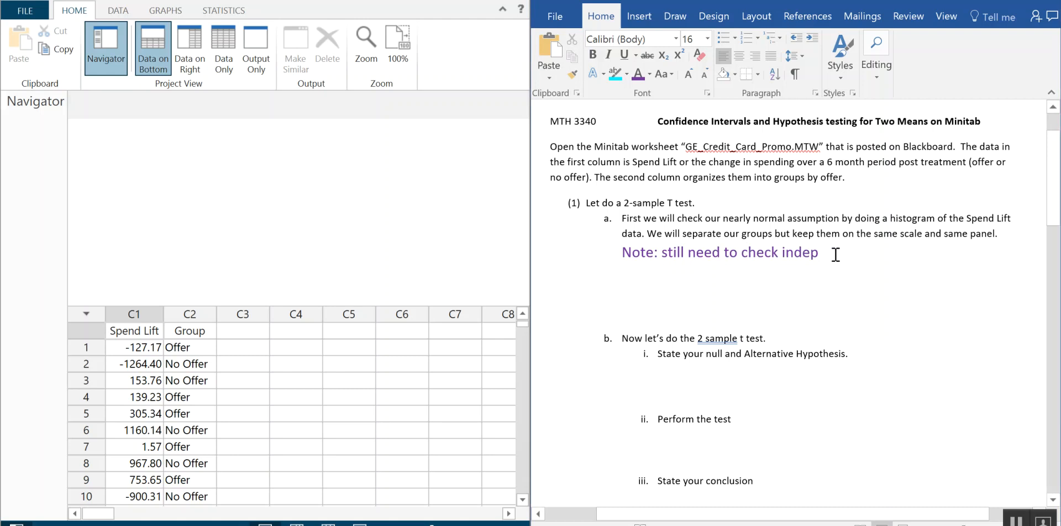
pyautogui.write('endence and ')
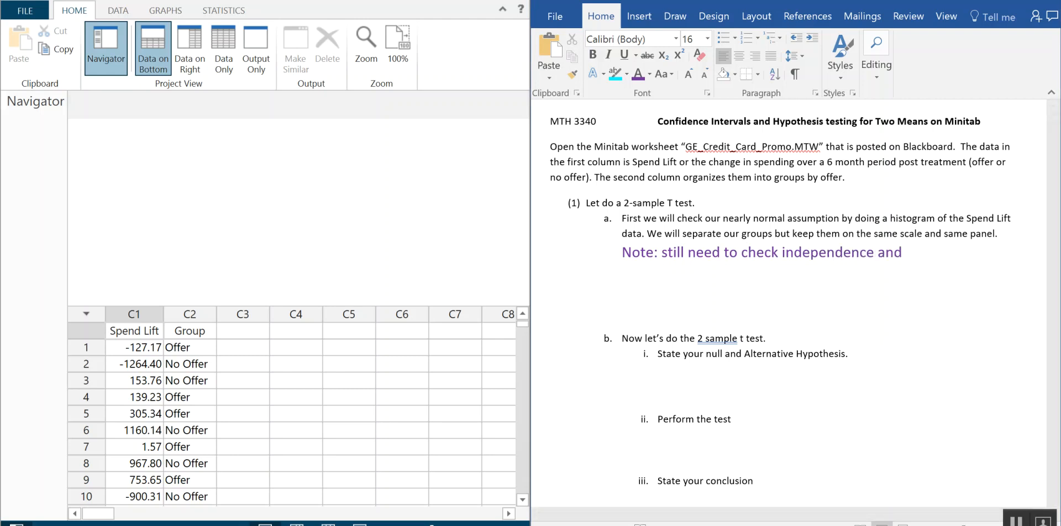
pyautogui.write('that the sample is less than ')
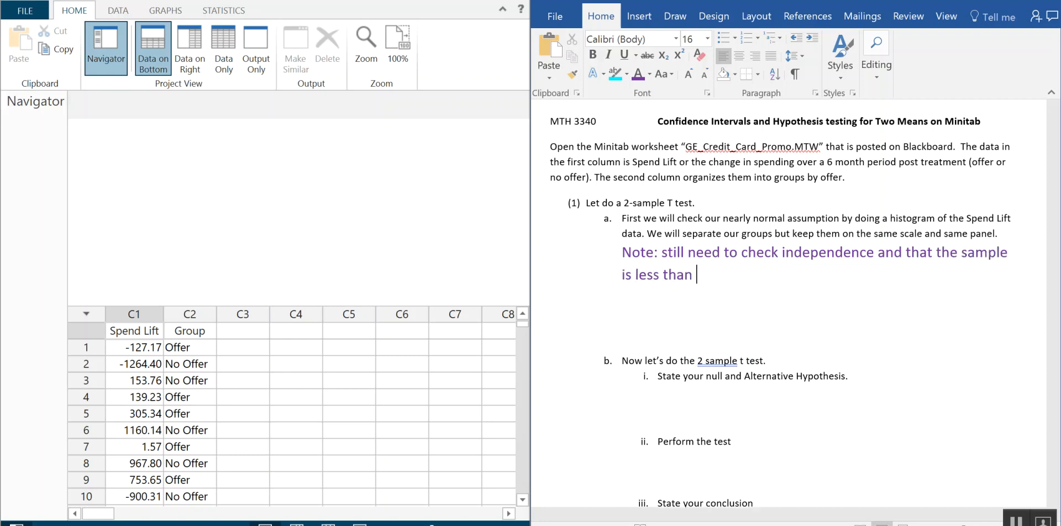
pyautogui.write('10% of the population.')
pyautogui.press('Return')
pyautogui.press('Tab')
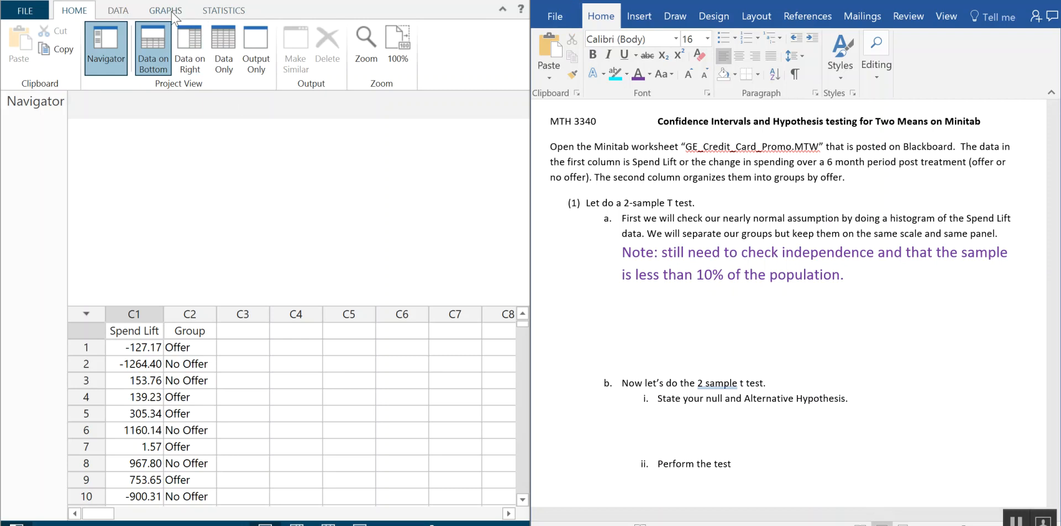
# In Minitab, create a histogram with groups using Spend Lift as the Y variable and Group as the group variable
pyautogui.click(172, 12)
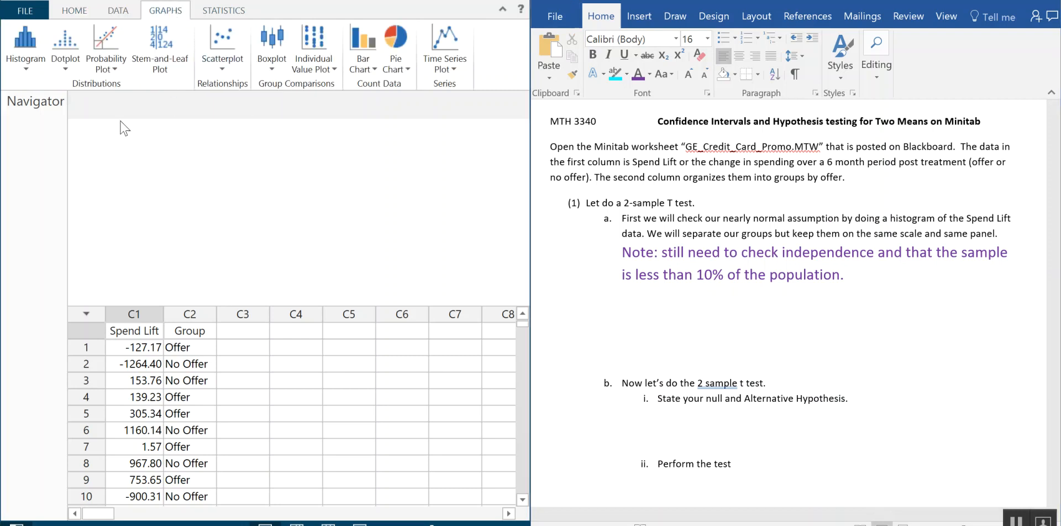
pyautogui.click(31, 65)
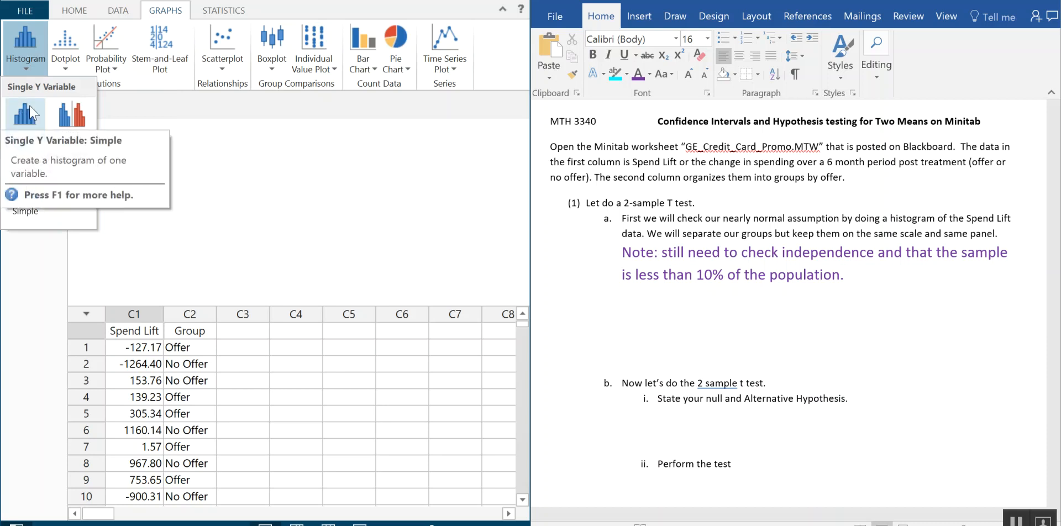
pyautogui.click(81, 115)
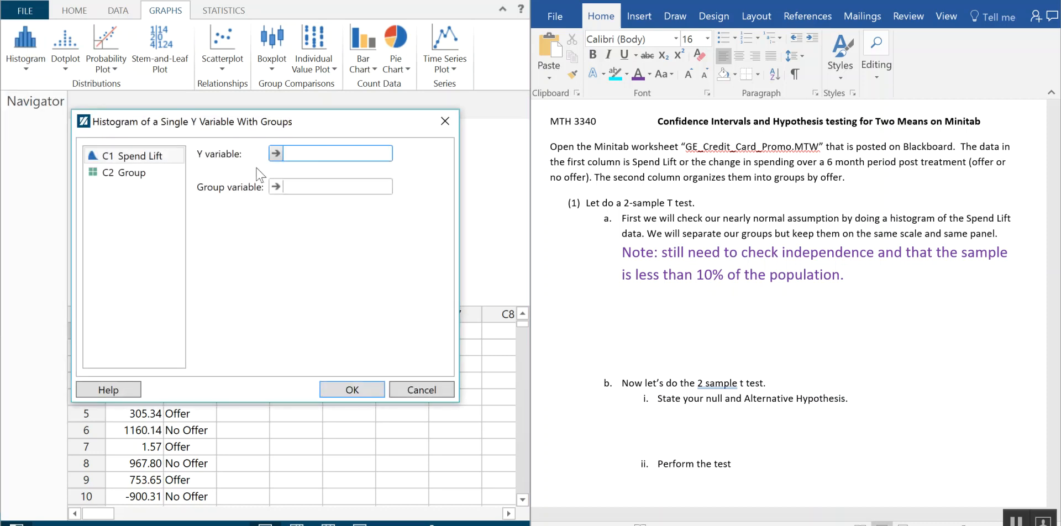
pyautogui.doubleClick(135, 157)
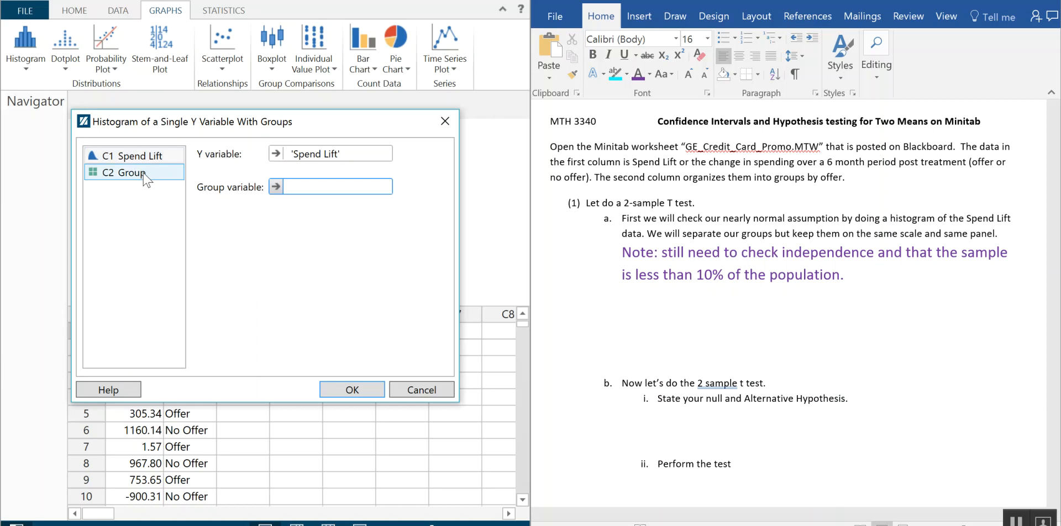
pyautogui.doubleClick(144, 174)
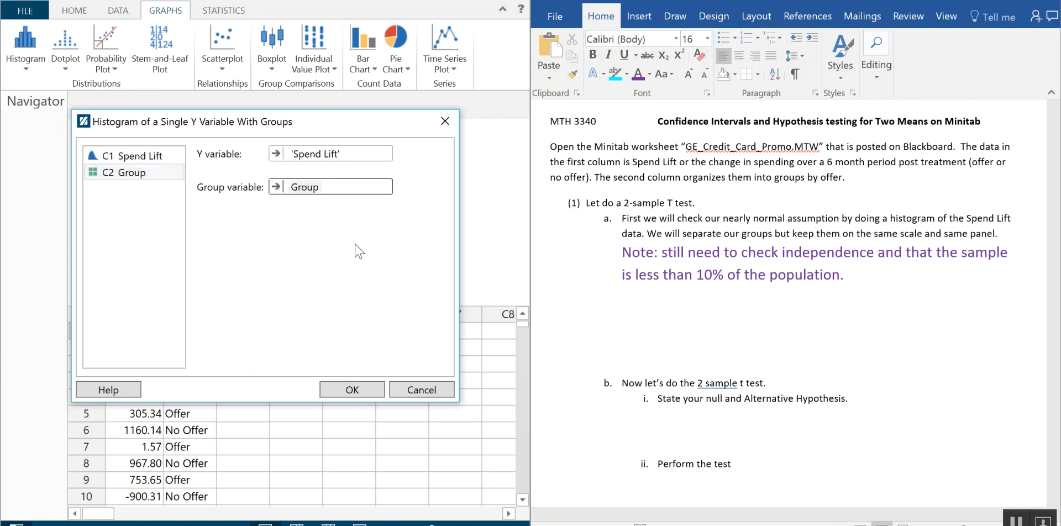
pyautogui.click(354, 388)
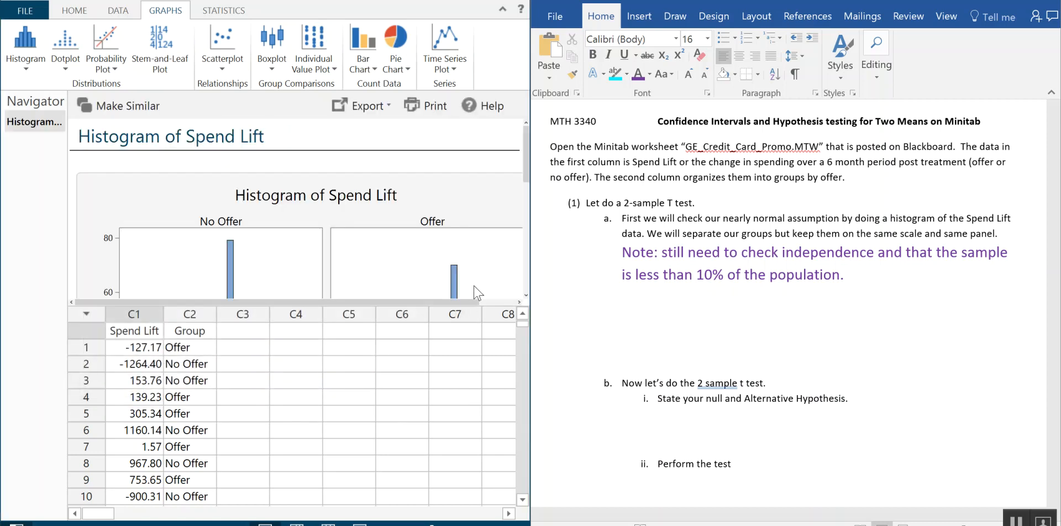
# Copy the Spend Lift histogram into the Word document below the note in part a
pyautogui.click(452, 197)
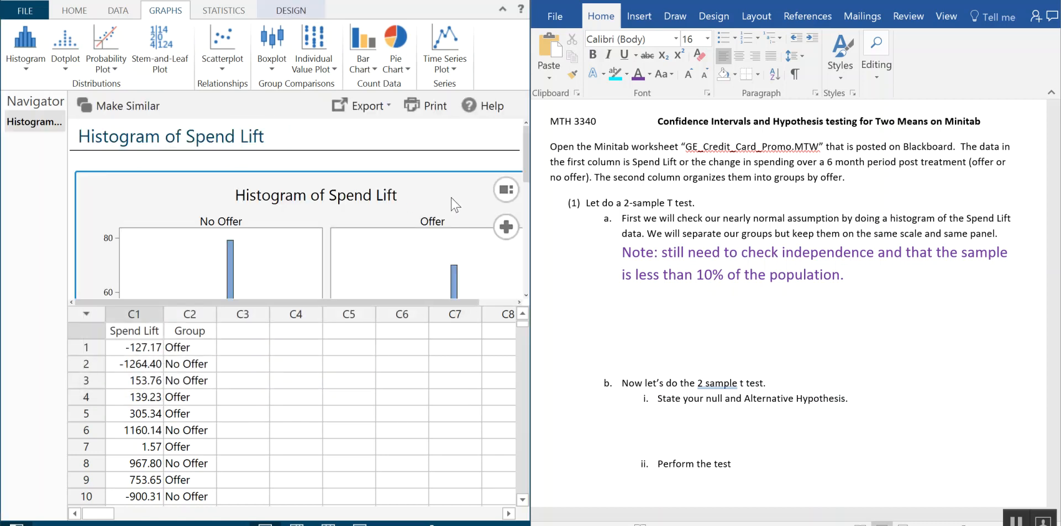
pyautogui.rightClick(451, 198)
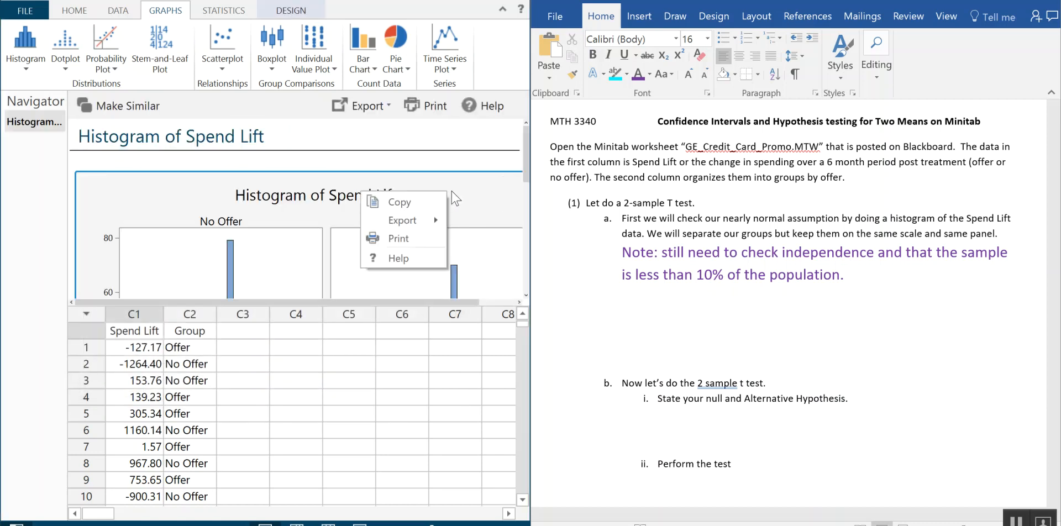
pyautogui.click(411, 200)
pyautogui.click(650, 303)
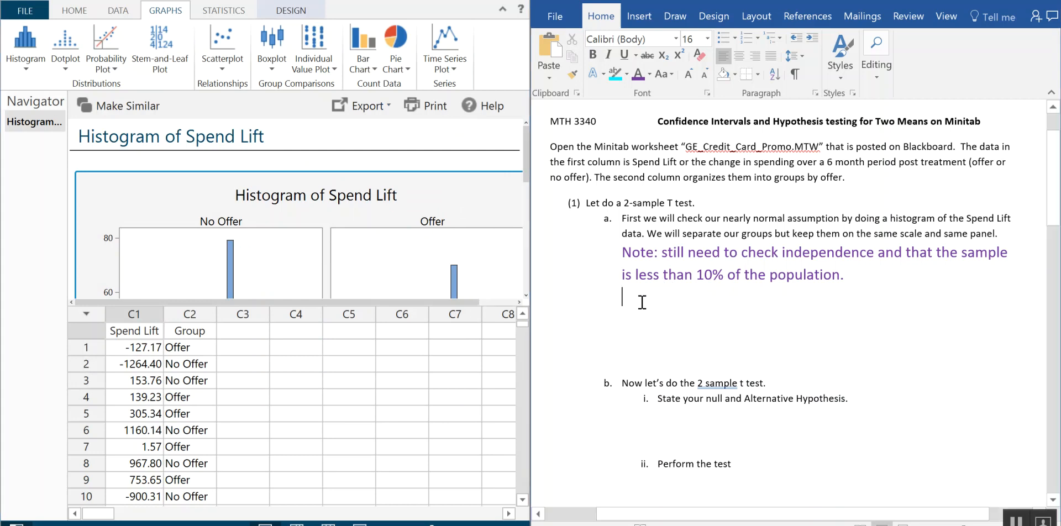
pyautogui.hotkey('ctrl', 'v')
pyautogui.scroll(-3, 821, 280)
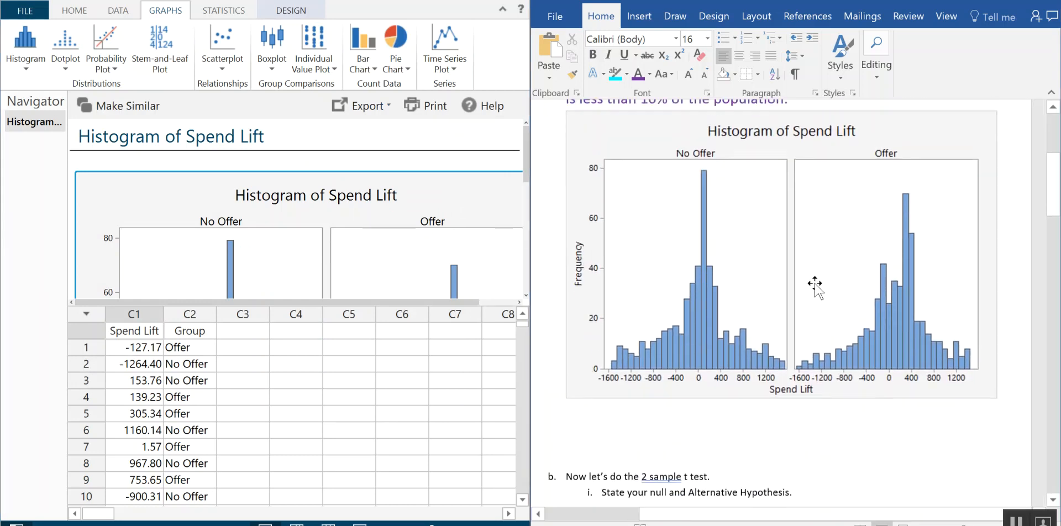
# Below the pasted histogram, write "Both are fairly symmetric and both are unimodal."
pyautogui.scroll(2, 814, 283)
pyautogui.scroll(-3, 836, 251)
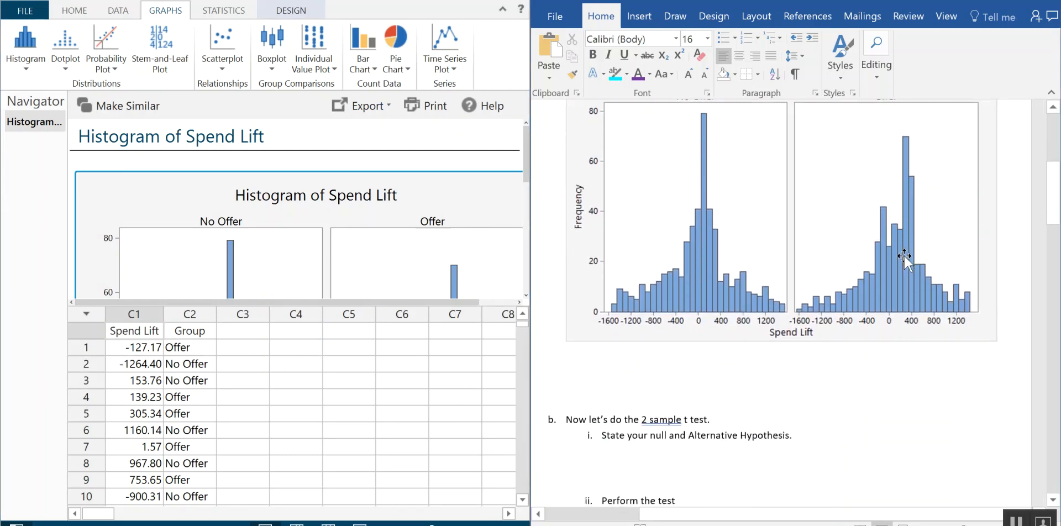
pyautogui.scroll(2, 904, 256)
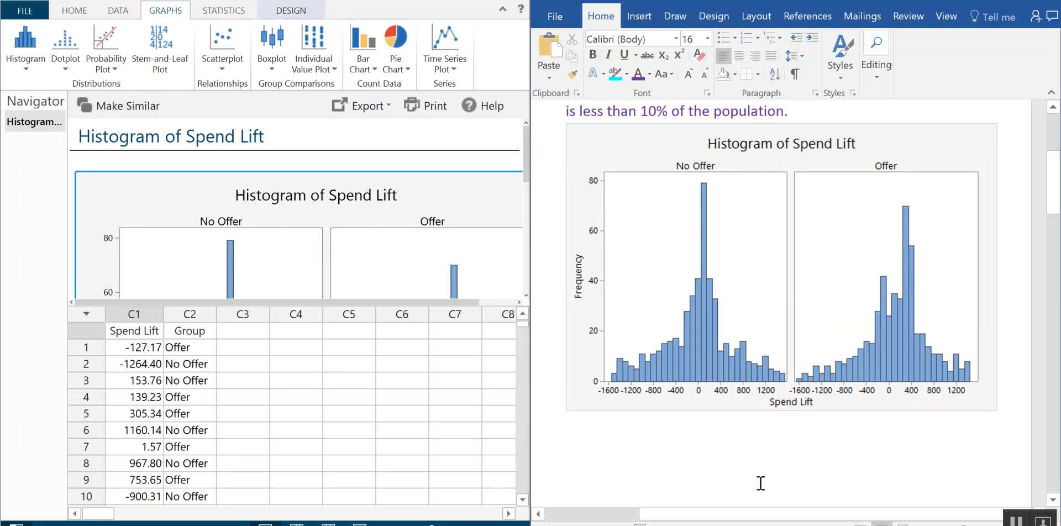
pyautogui.scroll(2, 760, 483)
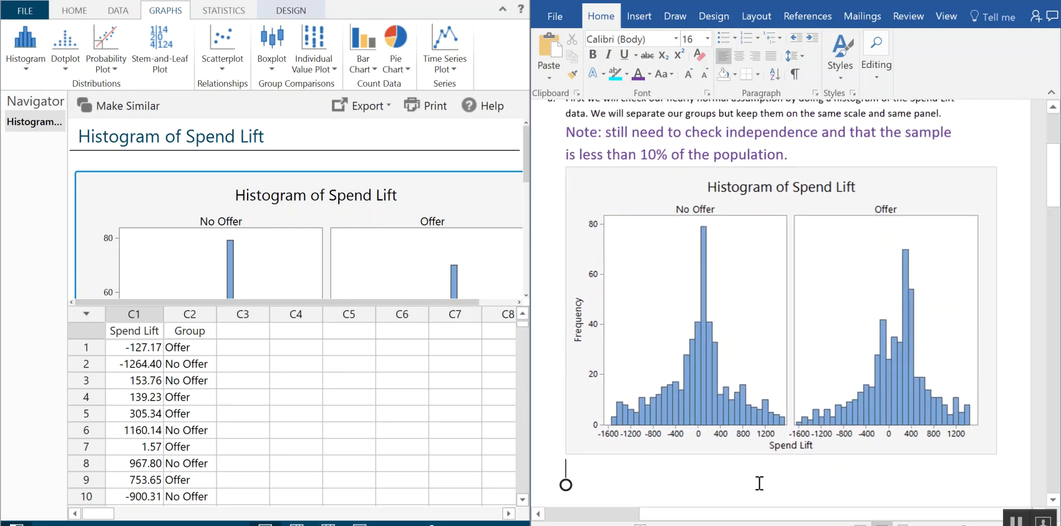
pyautogui.scroll(-3, 823, 458)
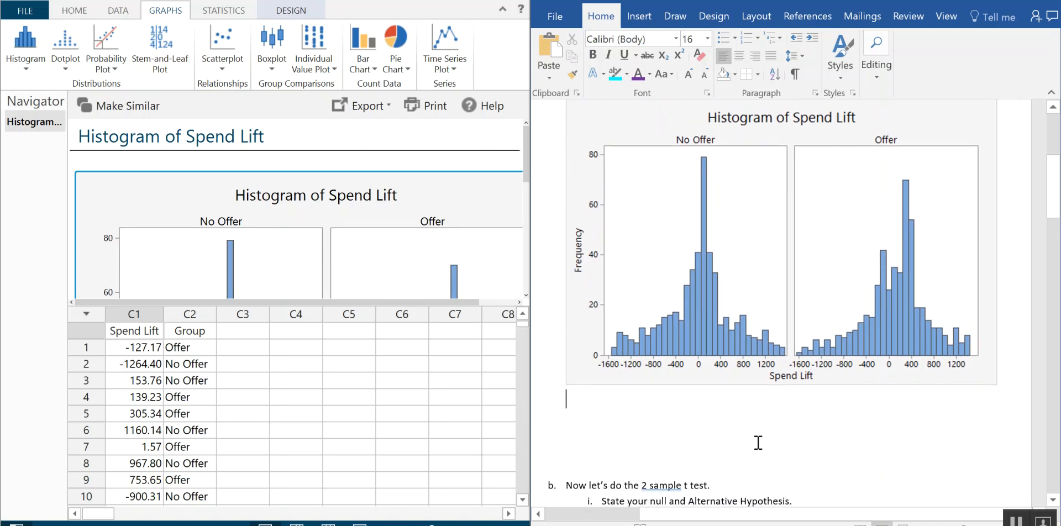
pyautogui.write('B')
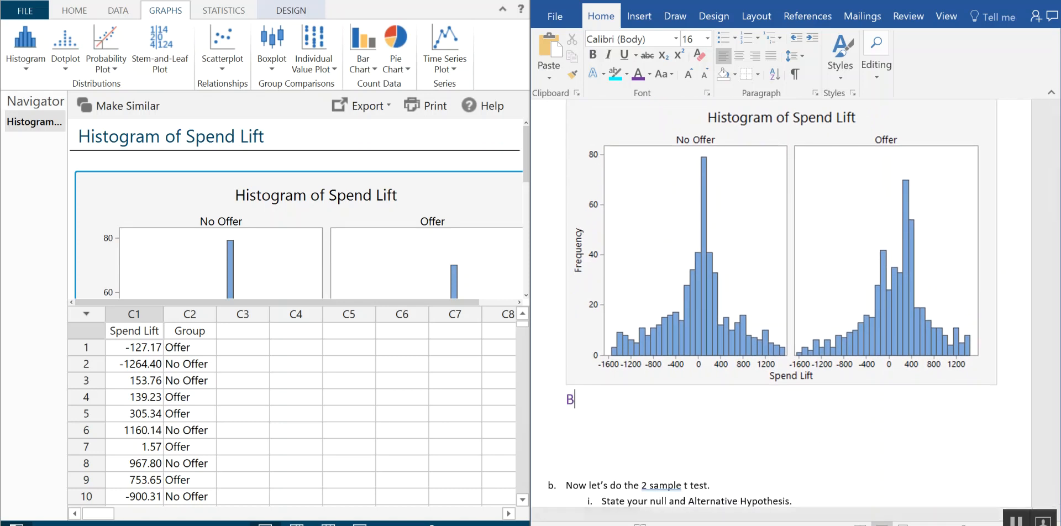
pyautogui.write('oth are fairly s')
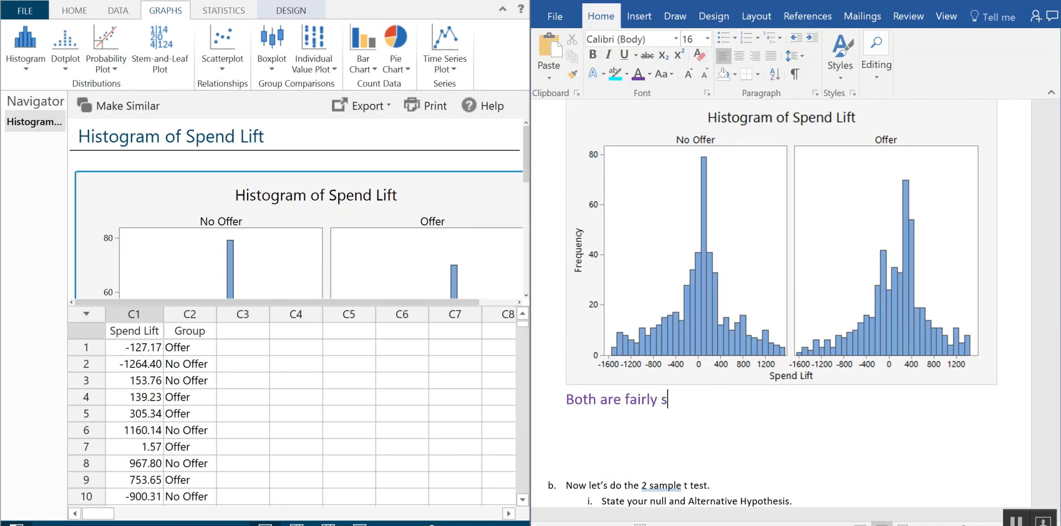
pyautogui.write('ymmetric')
pyautogui.press('BackSpace')
pyautogui.write('and ')
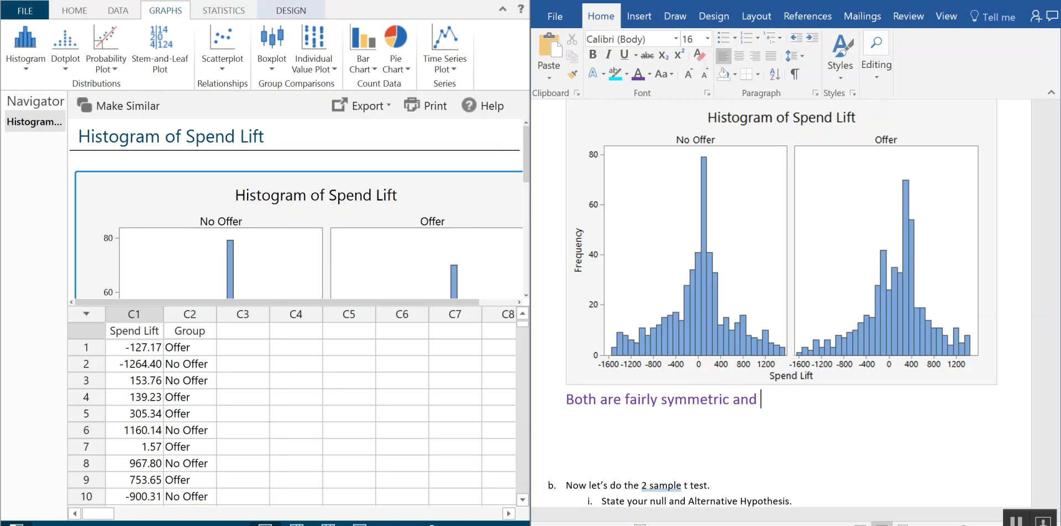
pyautogui.write('both are f')
pyautogui.press('BackSpace')
pyautogui.write('n')
pyautogui.press('BackSpace')
pyautogui.write('unimodal.')
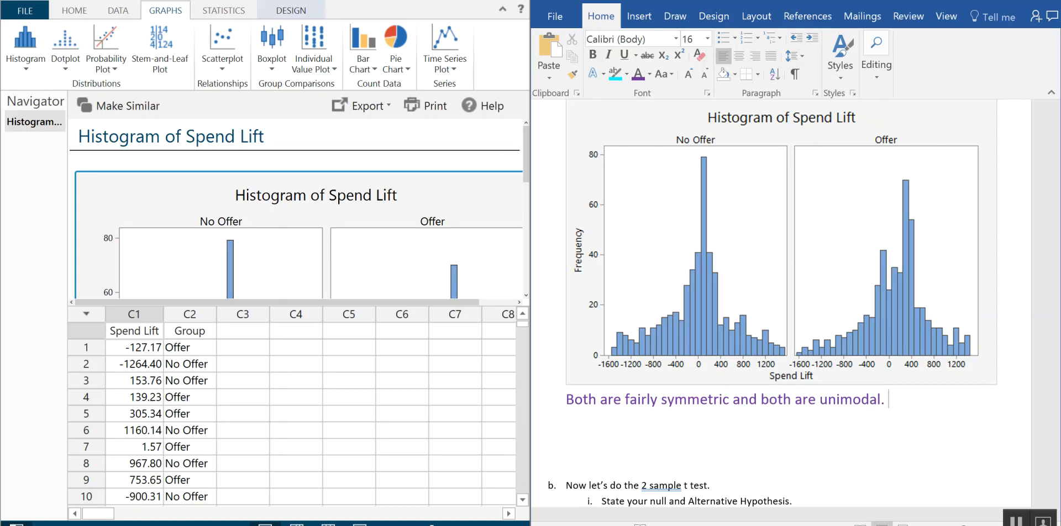
# Replace the sentence's final period with ", which is enough to look nearly normal." and remove the extra blank line below it
pyautogui.press('BackSpace')
pyautogui.write(', which is en ough to ')
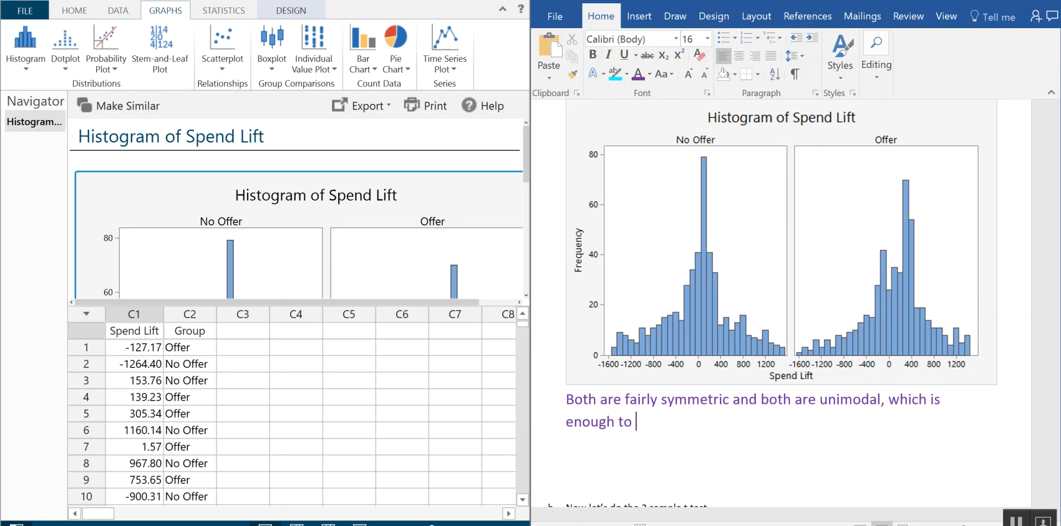
pyautogui.write('look nearly')
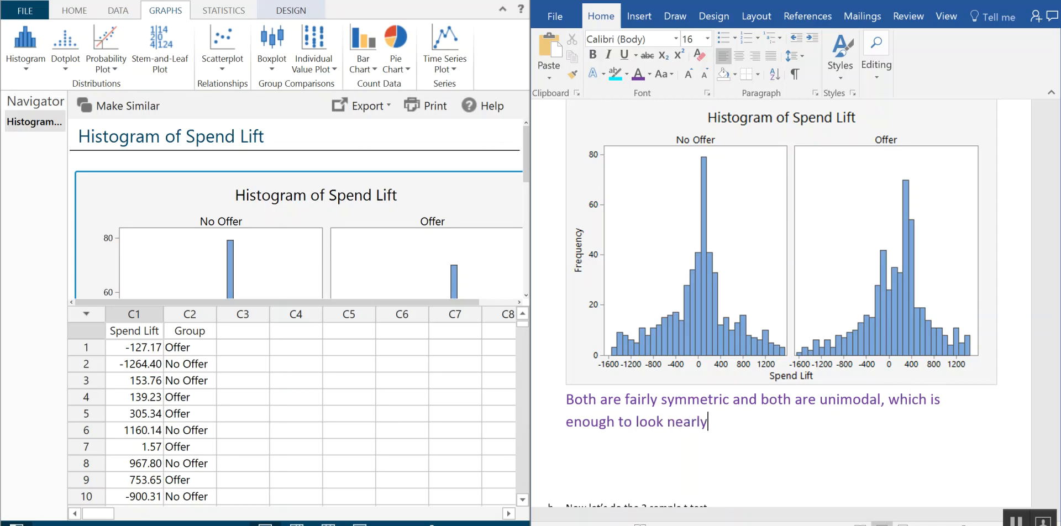
pyautogui.write(' normal.')
pyautogui.press('Delete')
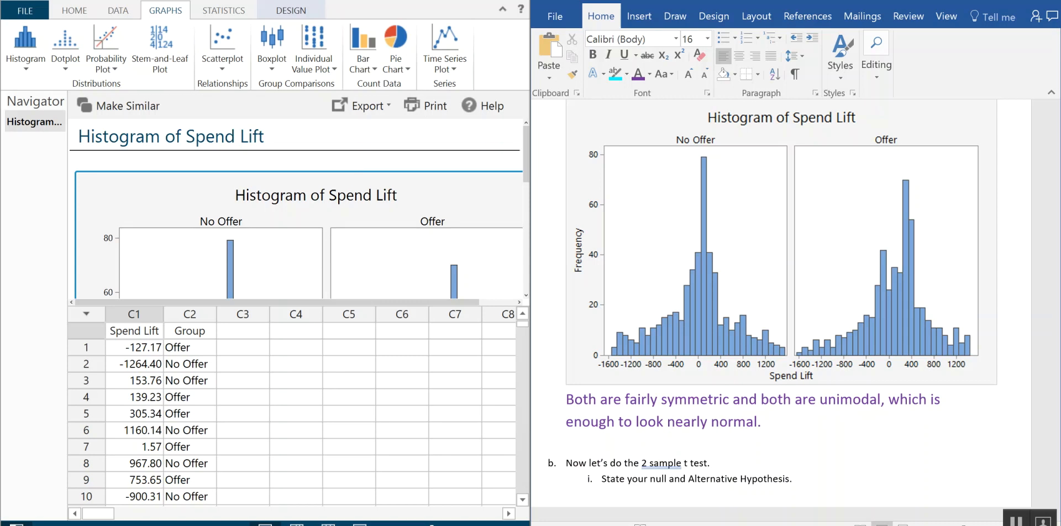
# Under part b item i, write the null hypothesis "Ho: mean_offer=mean_no offer" with an empty "Ha:" line beneath it
pyautogui.scroll(-3, 668, 397)
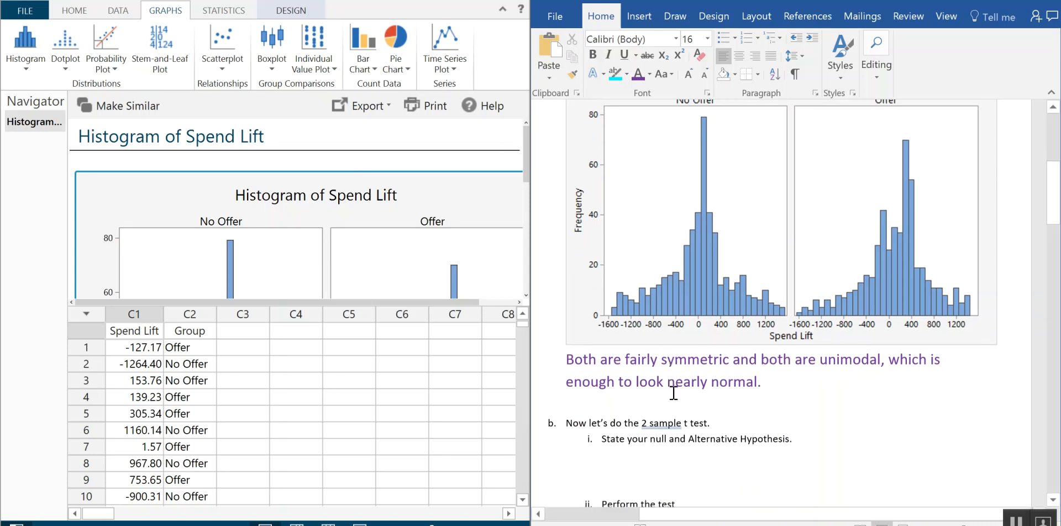
pyautogui.scroll(-1, 667, 394)
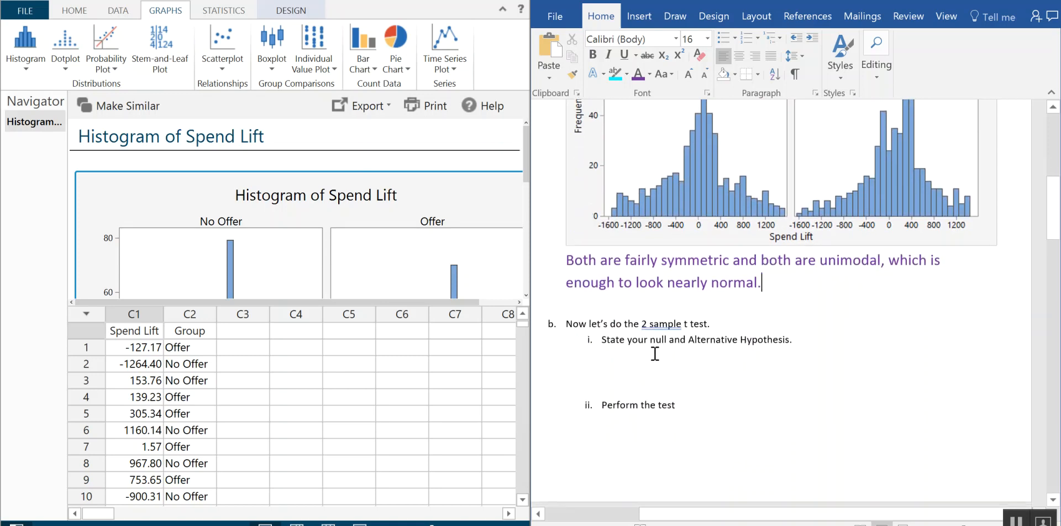
pyautogui.scroll(-2, 637, 365)
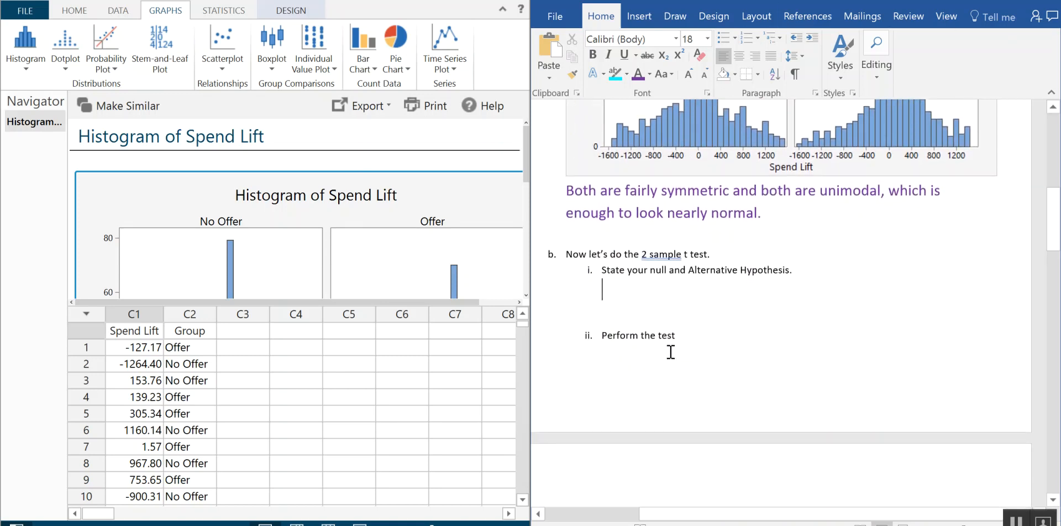
pyautogui.write('H')
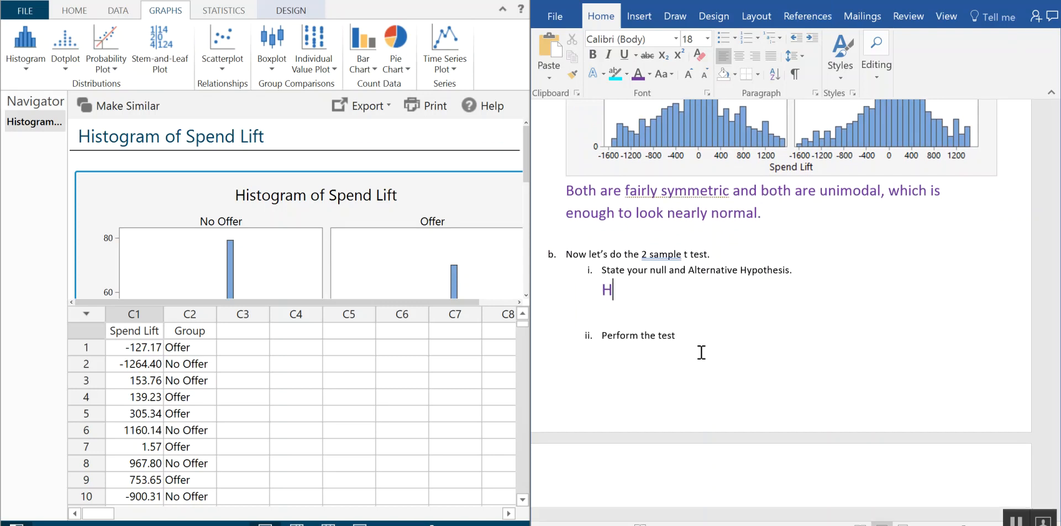
pyautogui.write('o')
pyautogui.press('Return')
pyautogui.write('Ha')
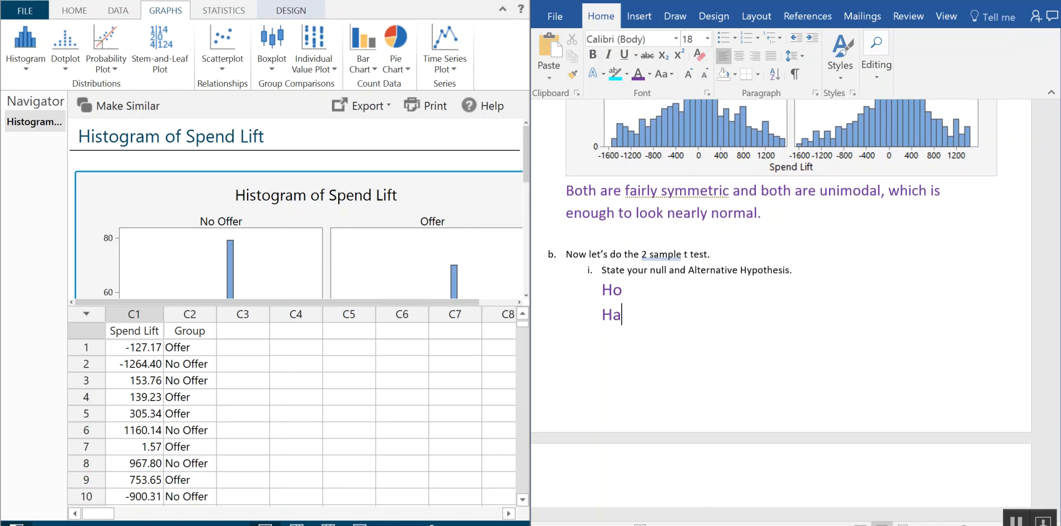
pyautogui.write(': mean_offer=mean+')
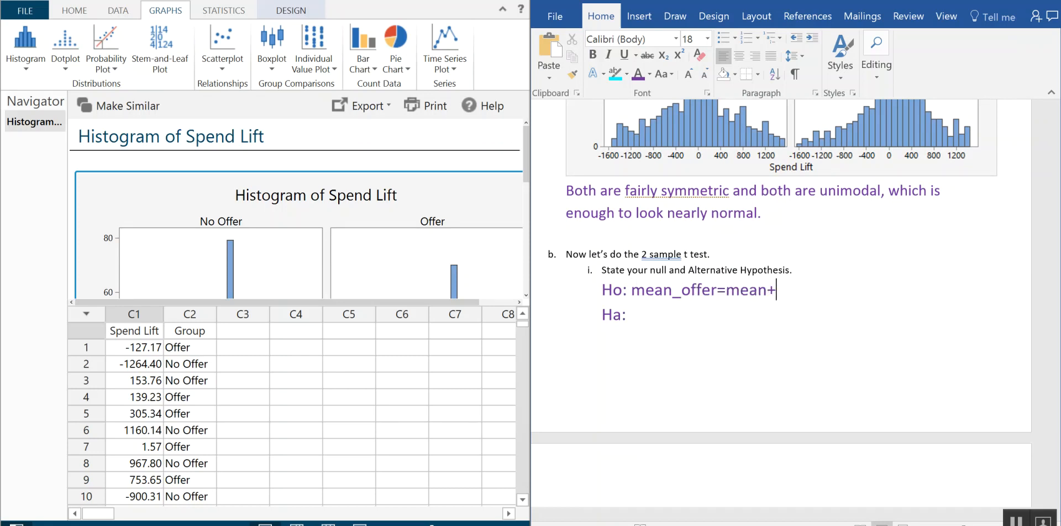
pyautogui.write('no offer')
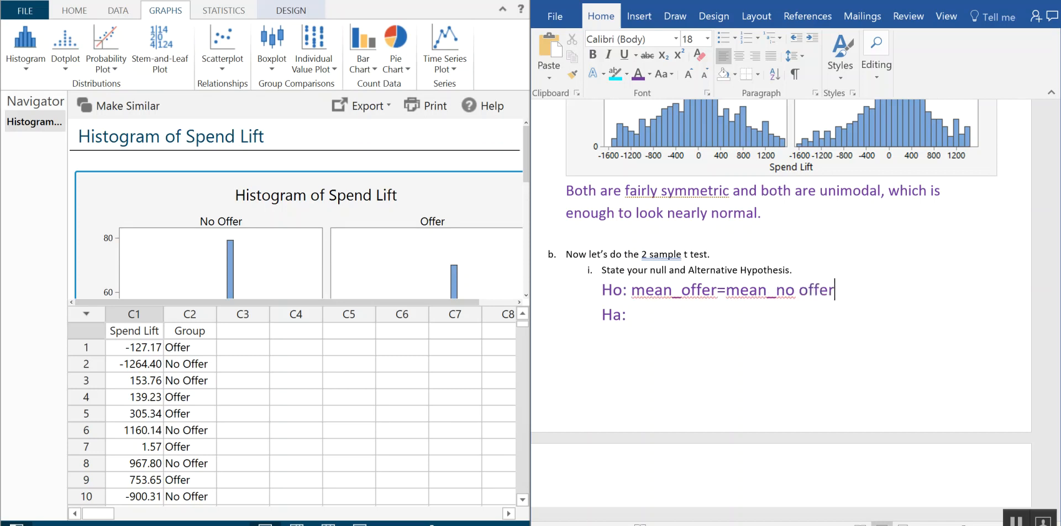
# Copy the null hypothesis expression "mean_offer=mean_no offer" onto the empty "Ha:" line
pyautogui.click(701, 352)
pyautogui.scroll(10, 871, 276)
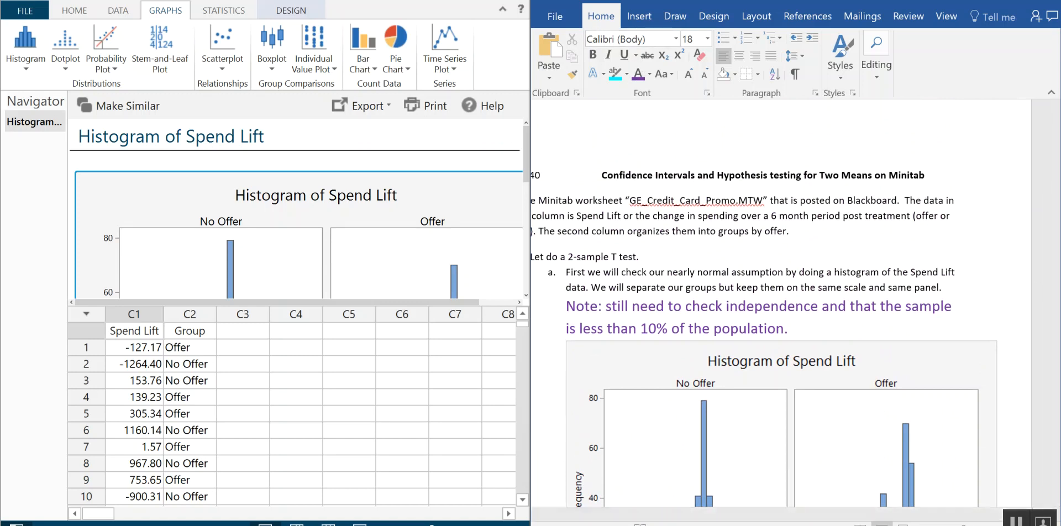
pyautogui.scroll(-10, 659, 370)
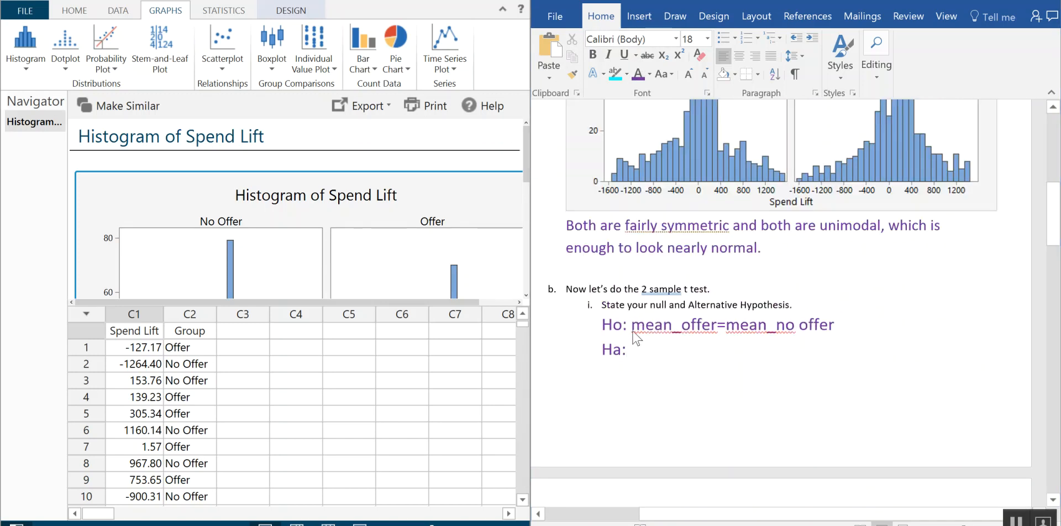
pyautogui.moveTo(634, 324); pyautogui.dragTo(823, 336)
pyautogui.hotkey('ctrl', 'c')
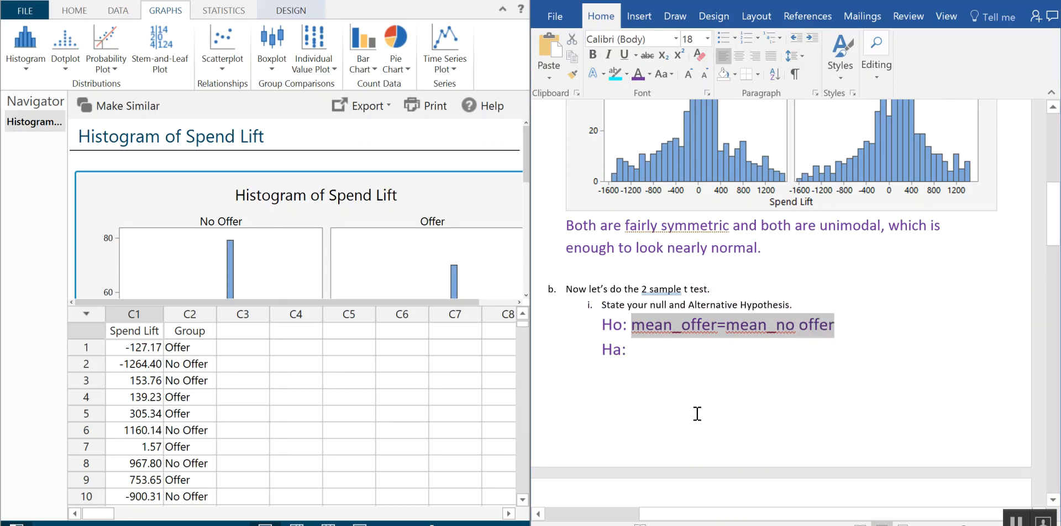
pyautogui.click(666, 354)
pyautogui.hotkey('ctrl', 'v')
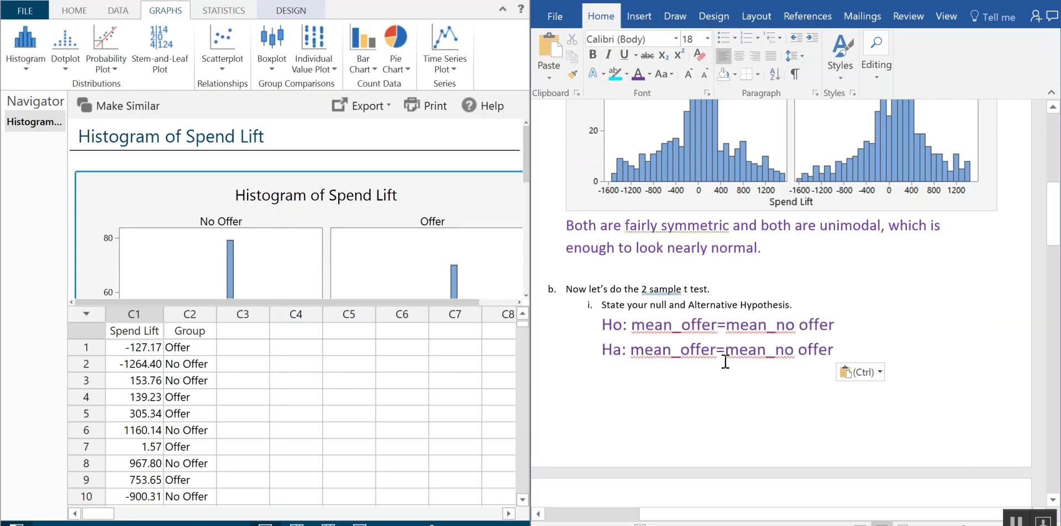
# Replace the equals sign in the alternative hypothesis with the ≠ symbol
pyautogui.moveTo(726, 352); pyautogui.dragTo(716, 352)
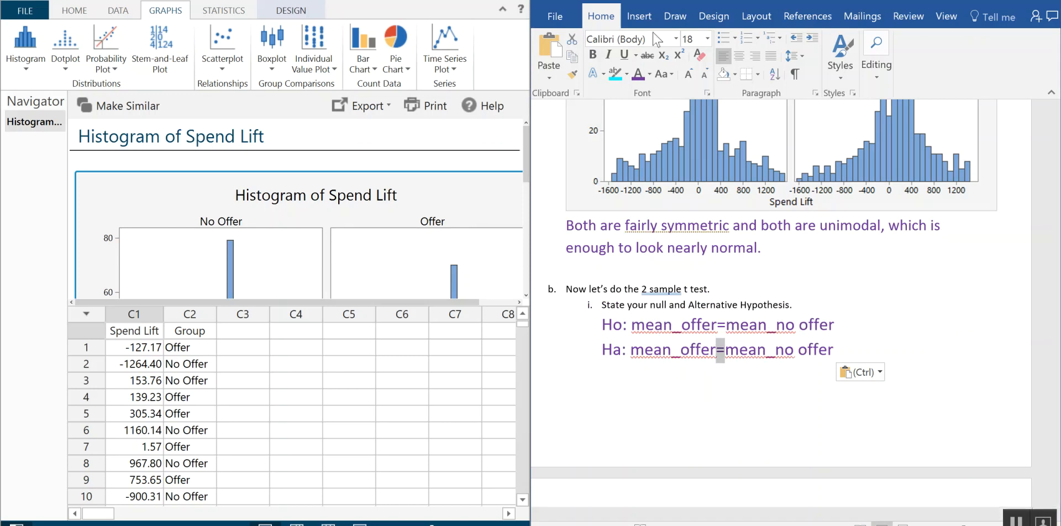
pyautogui.click(639, 17)
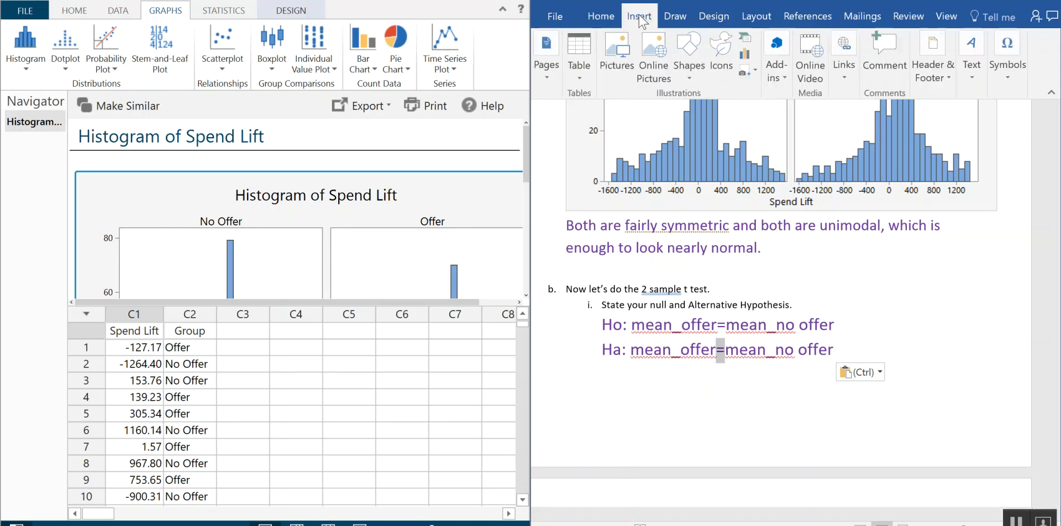
pyautogui.click(1006, 74)
pyautogui.click(1034, 151)
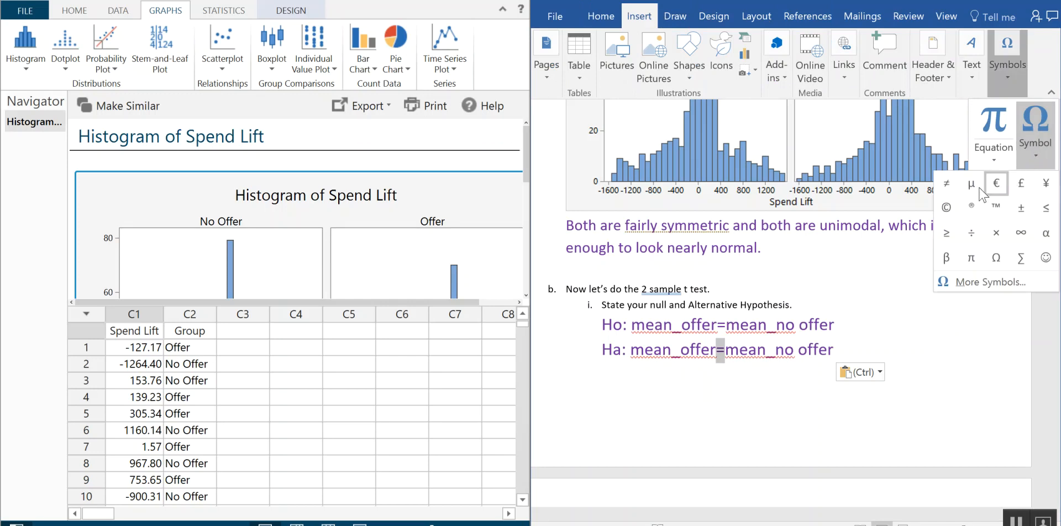
pyautogui.click(945, 184)
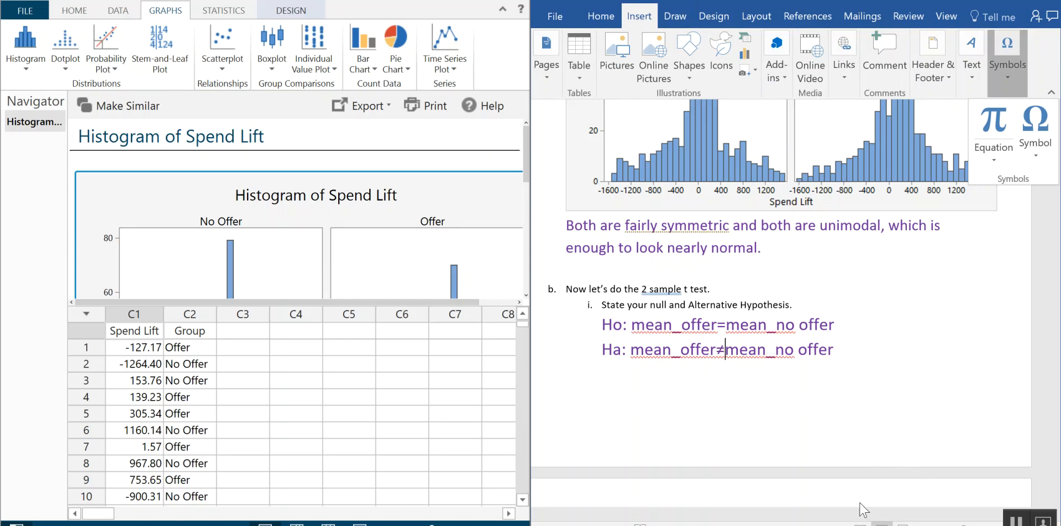
pyautogui.click(807, 372)
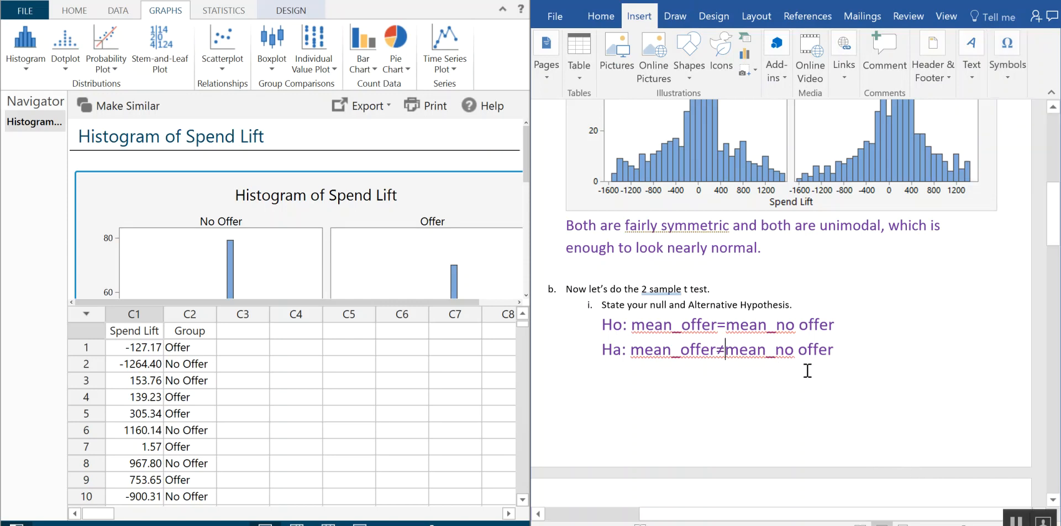
# Place the insertion point on the blank line below "Perform the test" in part b item ii
pyautogui.scroll(-10, 873, 390)
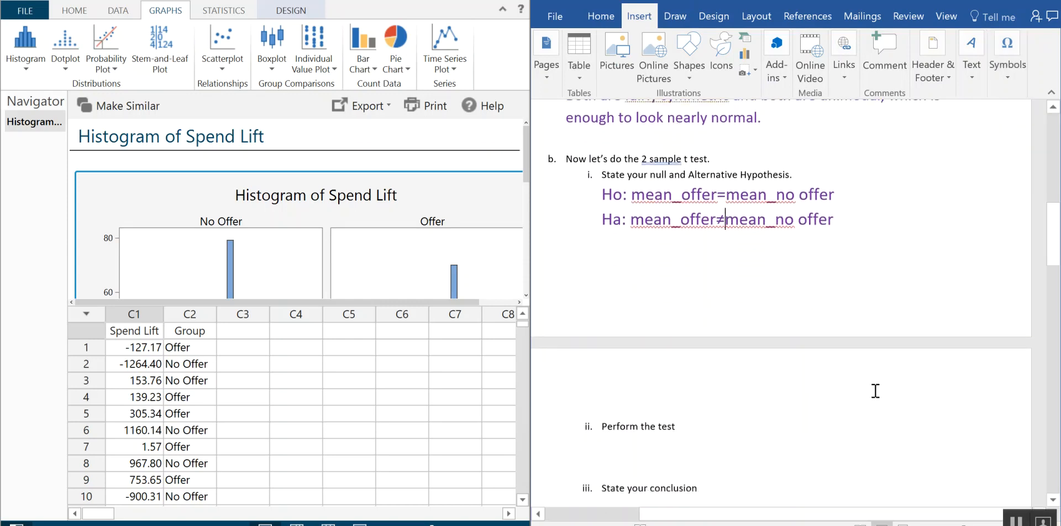
pyautogui.scroll(-2, 866, 392)
pyautogui.scroll(2, 867, 392)
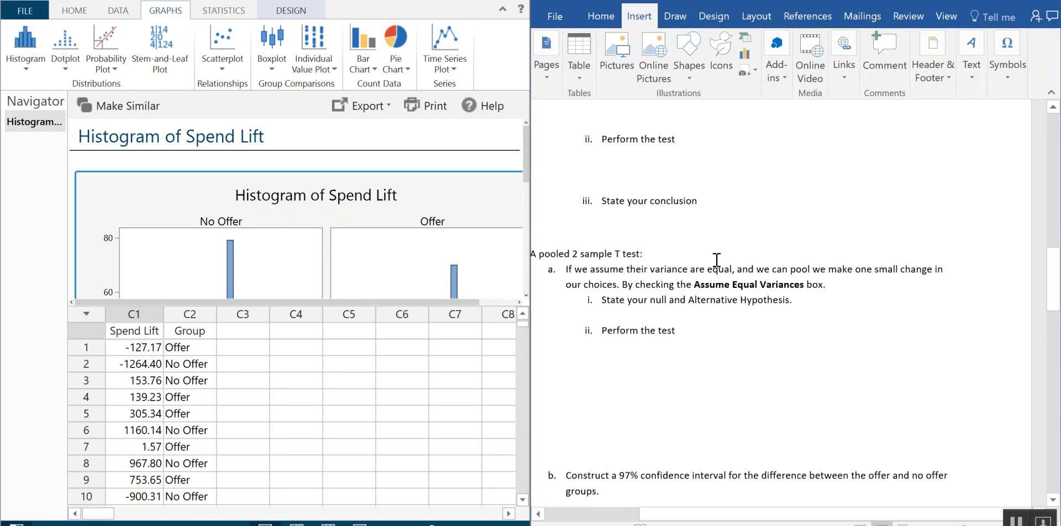
pyautogui.click(601, 16)
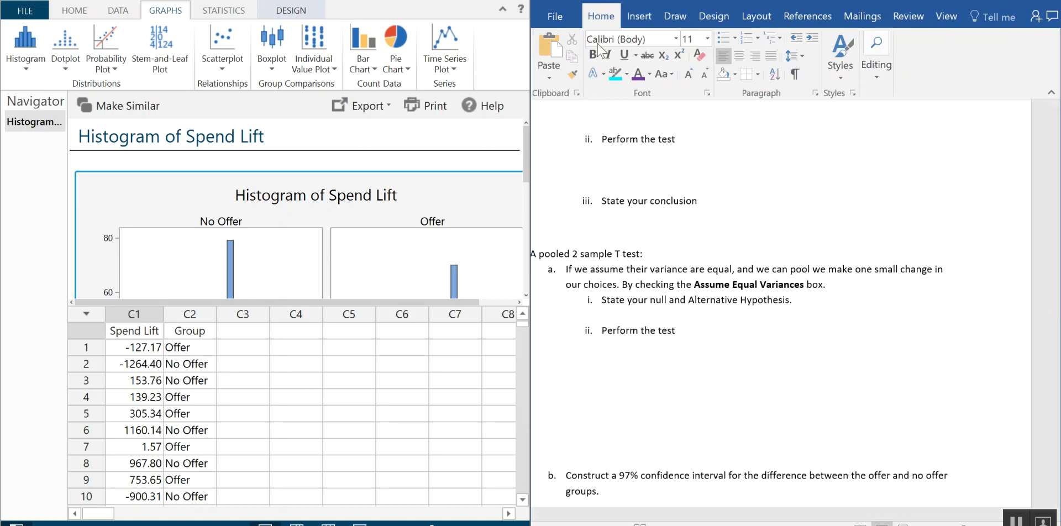
pyautogui.click(574, 160)
# In Minitab, set up a two-sample t test with Spend Lift as the samples and Group as the sample IDs
pyautogui.click(231, 17)
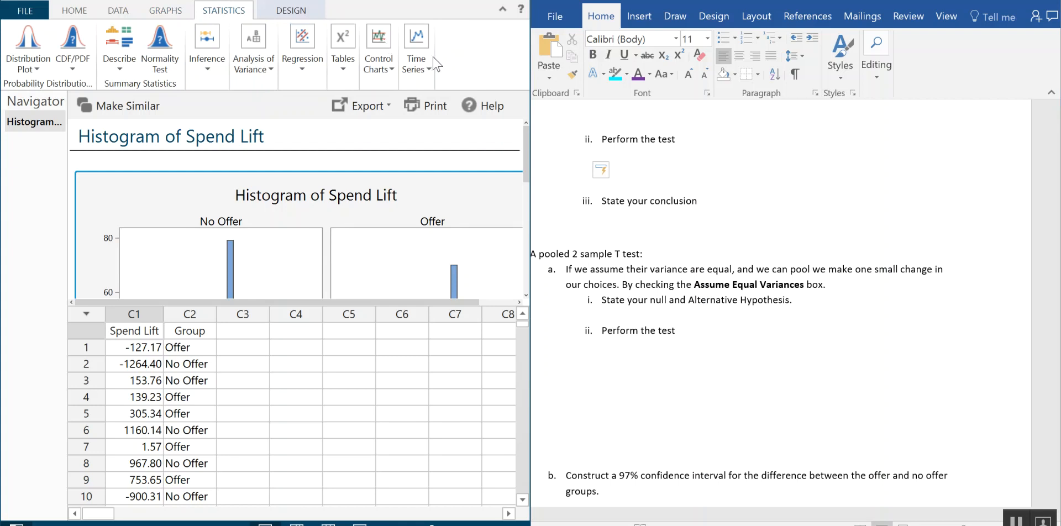
pyautogui.moveTo(529, 93); pyautogui.dragTo(583, 89)
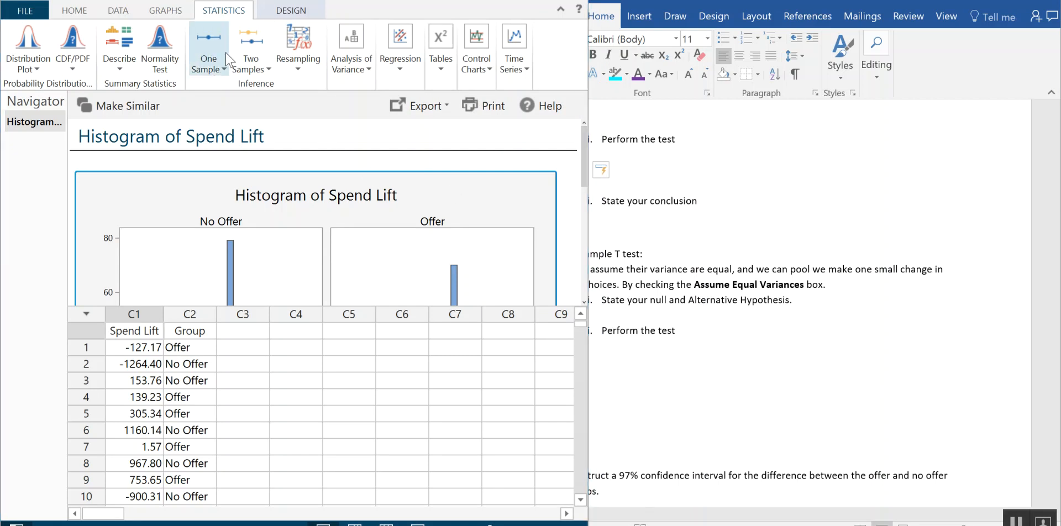
pyautogui.click(258, 72)
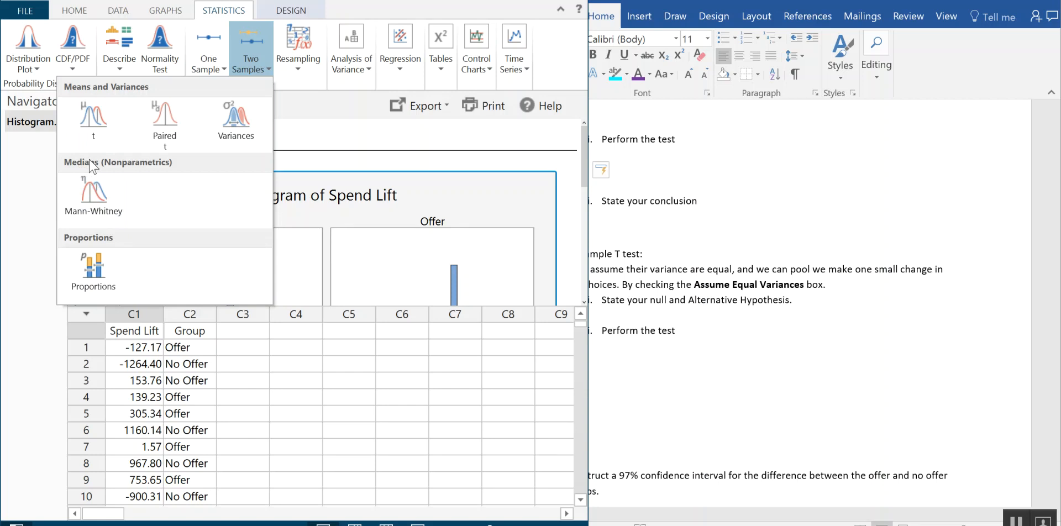
pyautogui.click(84, 111)
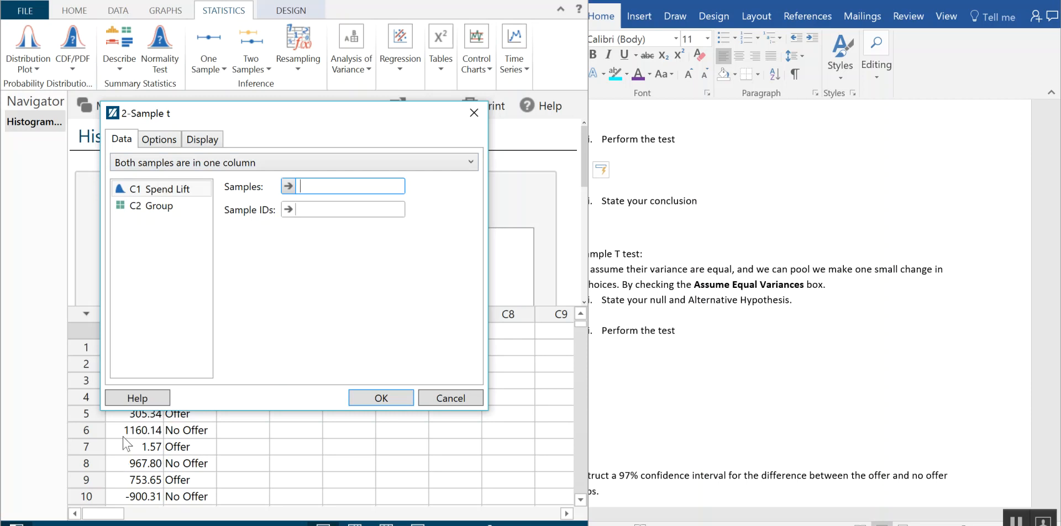
pyautogui.moveTo(232, 109); pyautogui.dragTo(392, 81)
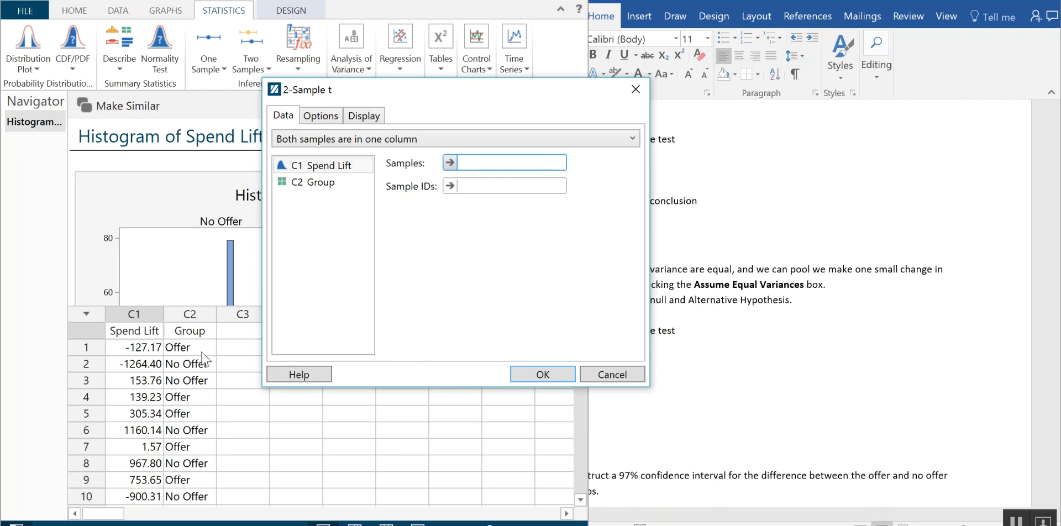
pyautogui.click(313, 169)
pyautogui.doubleClick(315, 168)
pyautogui.doubleClick(313, 181)
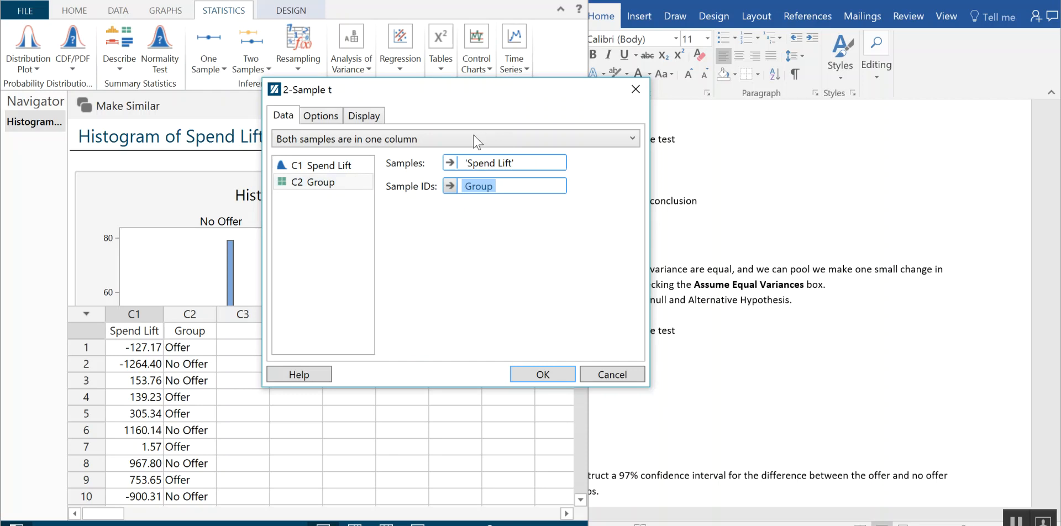
# Check the test options, keeping Difference ≠ 0, confidence level 95 and equal variances unassumed, and run the two-sample t test
pyautogui.click(321, 116)
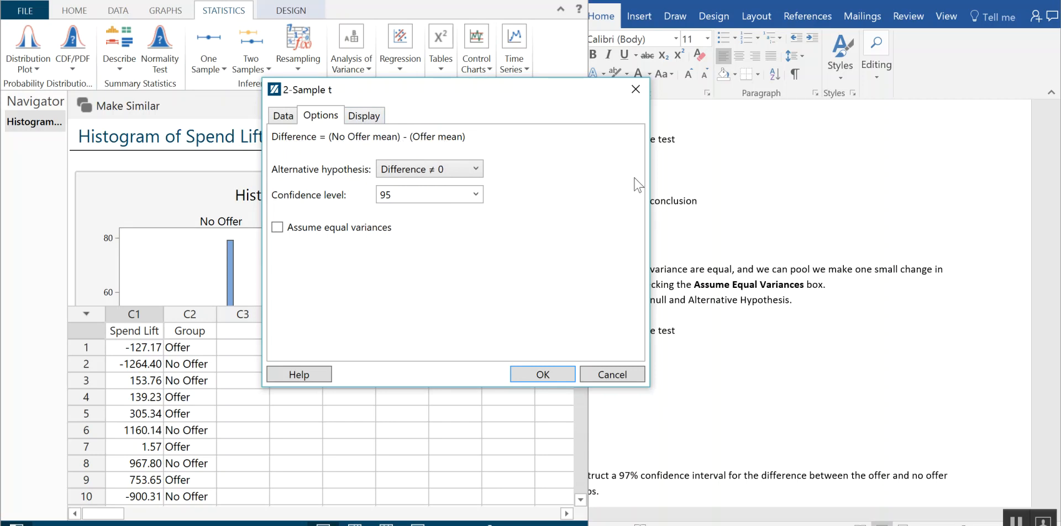
pyautogui.moveTo(548, 98); pyautogui.dragTo(458, 115)
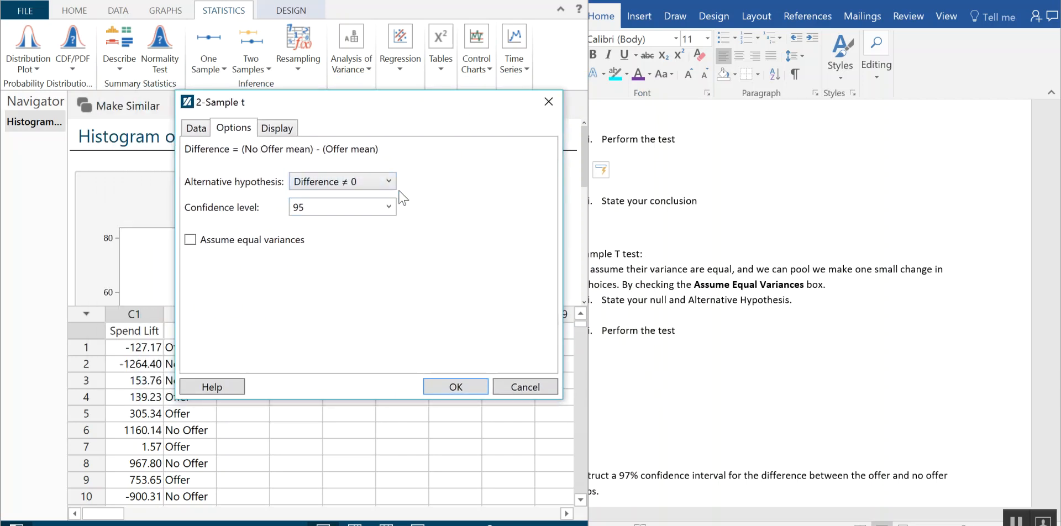
pyautogui.click(194, 129)
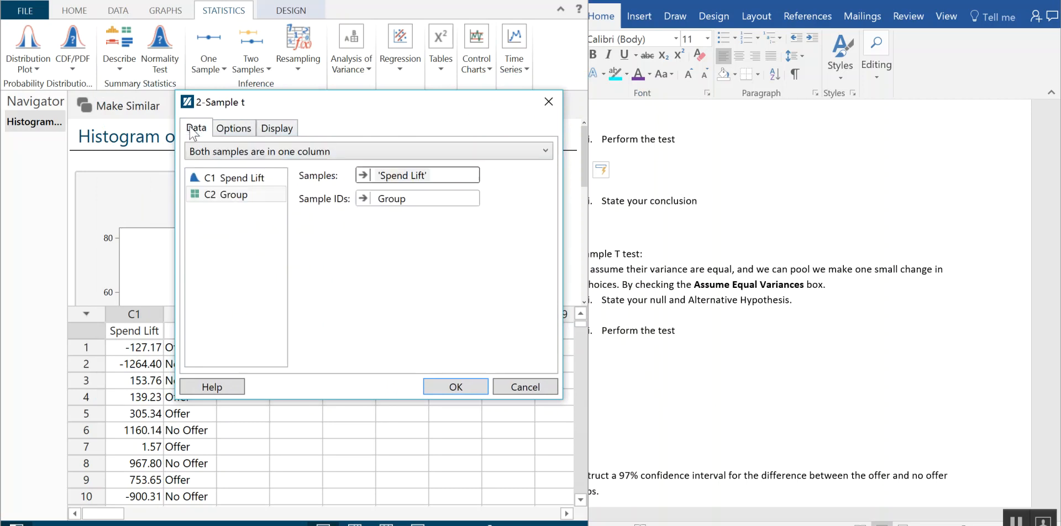
pyautogui.click(471, 386)
pyautogui.click(97, 181)
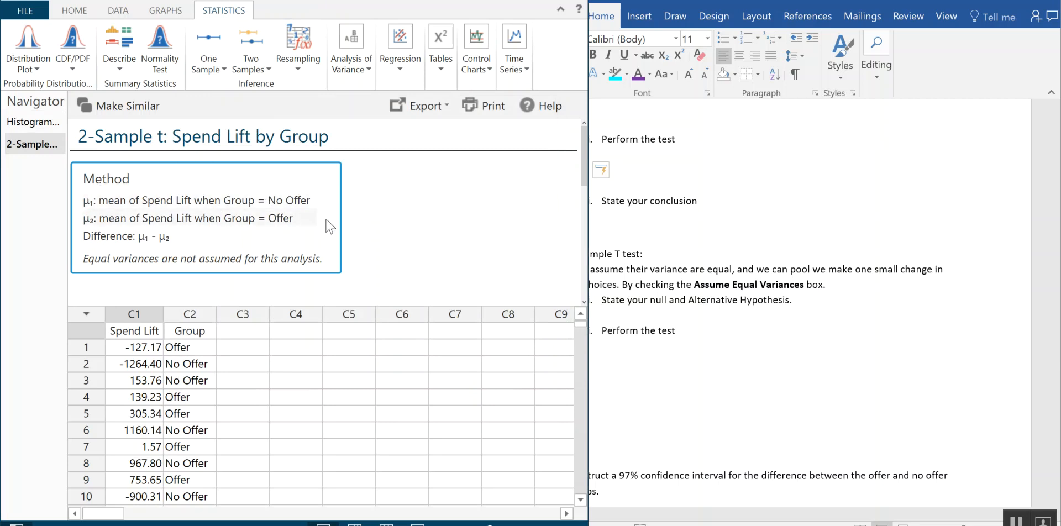
# Examine the two-sample t output: group definitions, descriptive statistics, confidence interval for the difference, and the test's T-value and P-value
pyautogui.scroll(-2, 328, 227)
pyautogui.scroll(-1, 334, 226)
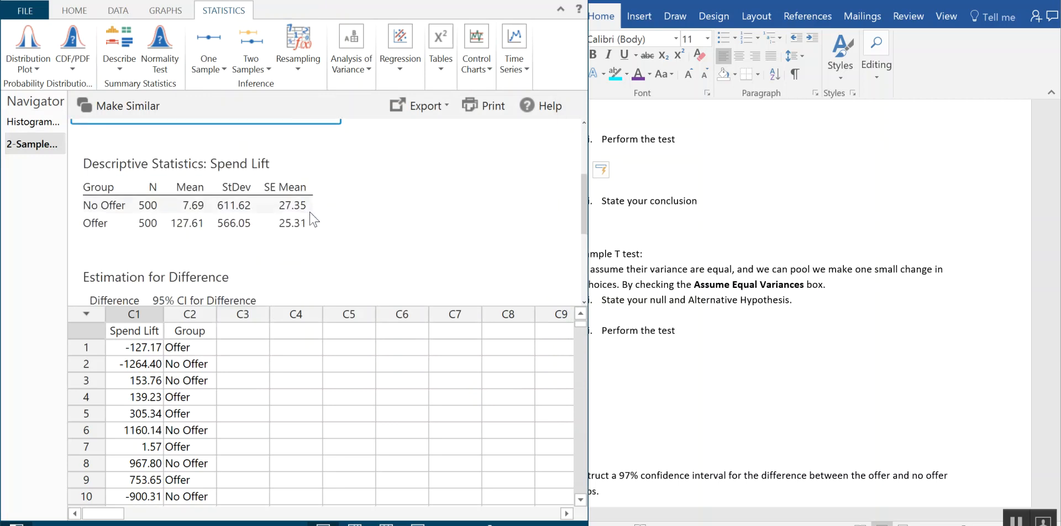
pyautogui.scroll(-3, 317, 221)
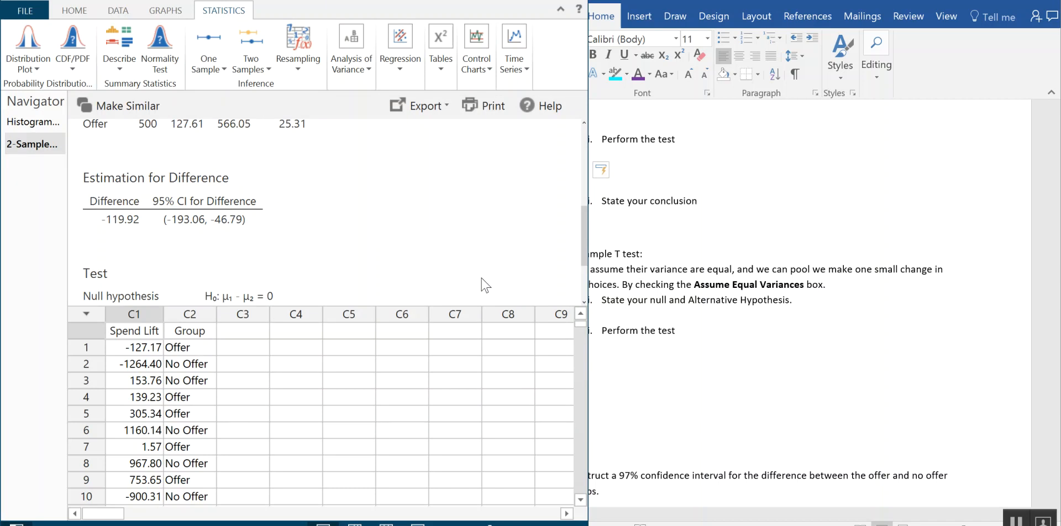
pyautogui.scroll(2, 484, 282)
pyautogui.scroll(-3, 480, 277)
pyautogui.scroll(5, 479, 277)
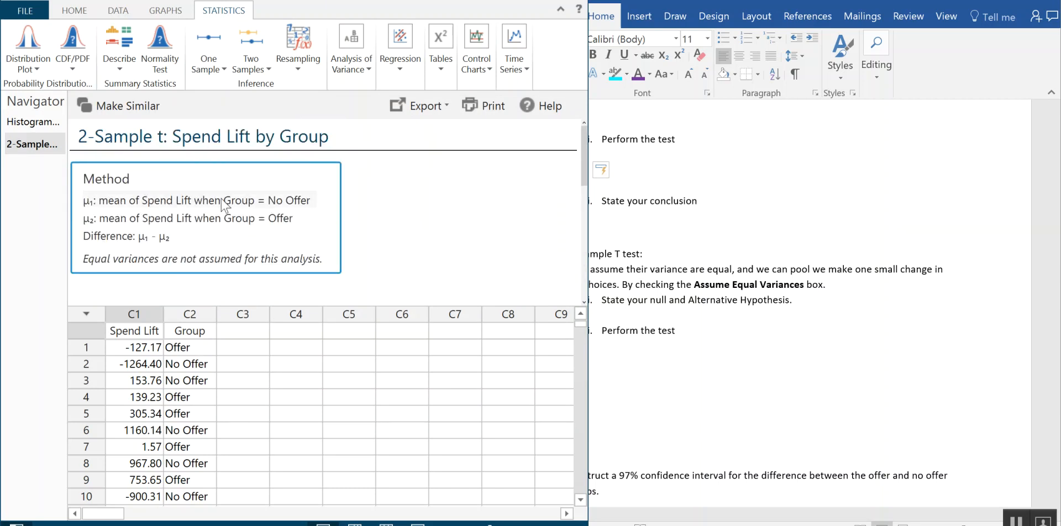
pyautogui.scroll(-1, 260, 222)
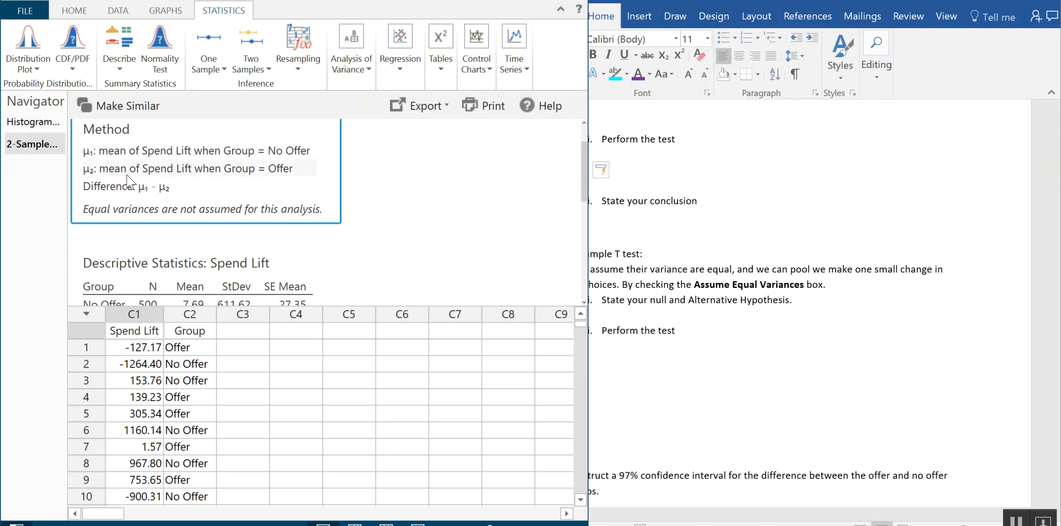
pyautogui.scroll(-3, 232, 188)
pyautogui.scroll(-1, 240, 186)
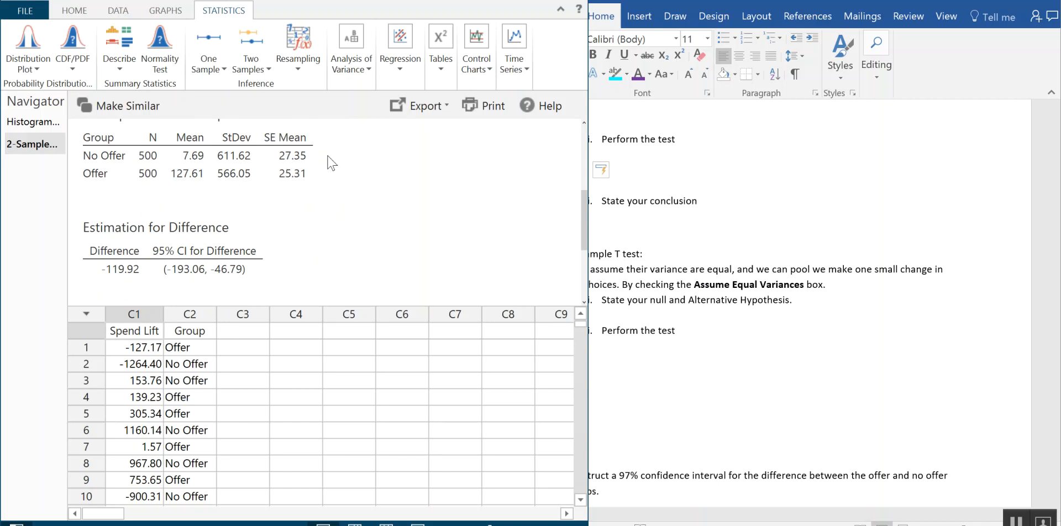
pyautogui.scroll(-1, 282, 240)
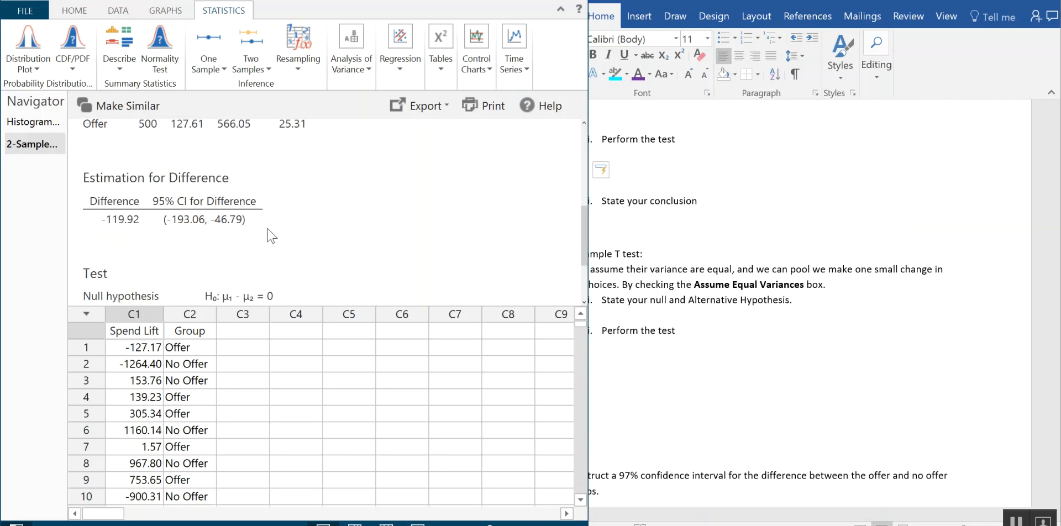
pyautogui.scroll(-2, 378, 239)
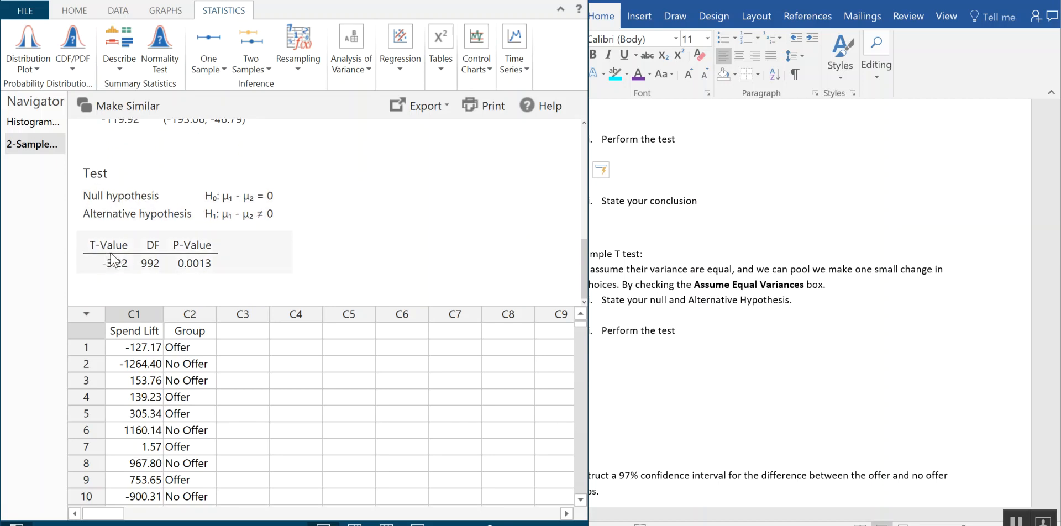
# Copy the Test block with hypotheses, T-value, DF and P-value into the Word document below "Perform the test" in part b
pyautogui.rightClick(242, 261)
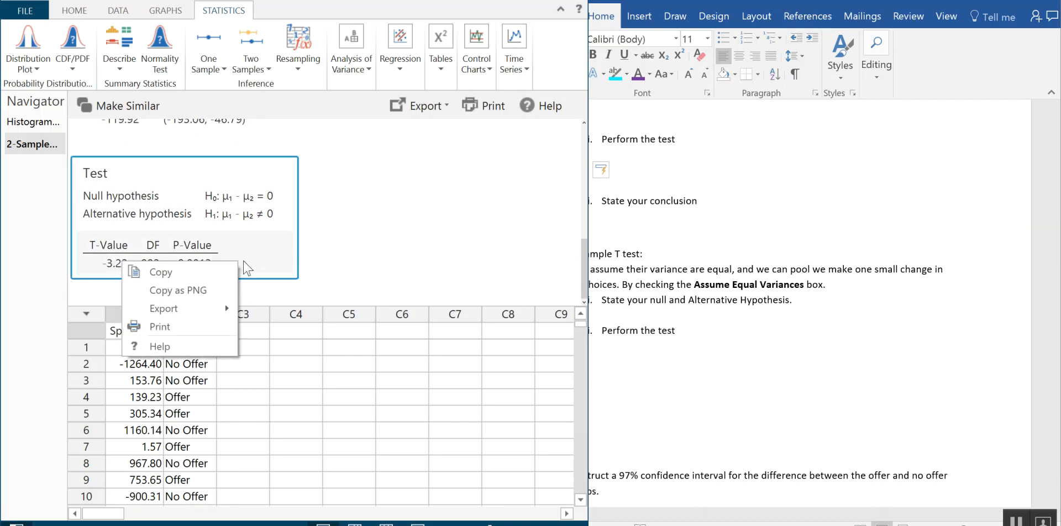
pyautogui.click(210, 274)
pyautogui.click(615, 228)
pyautogui.click(605, 165)
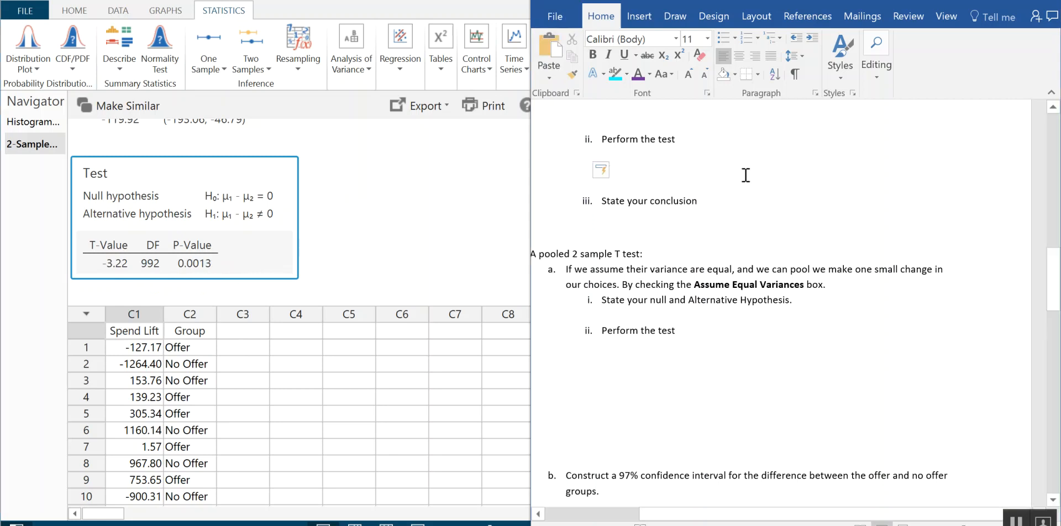
pyautogui.rightClick(682, 163)
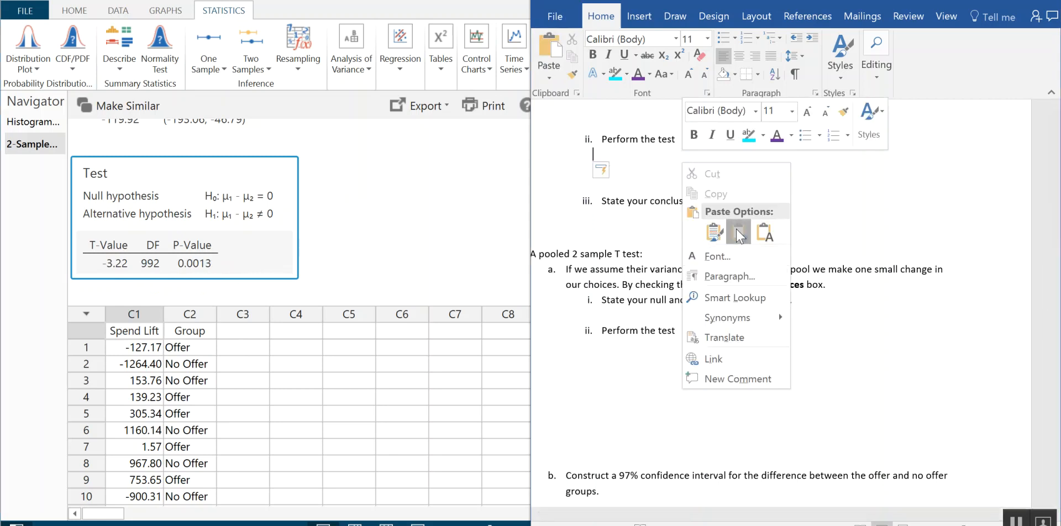
pyautogui.click(701, 224)
# Remove an extra blank line between the pasted test table and "State your conclusion"
pyautogui.scroll(-2, 709, 225)
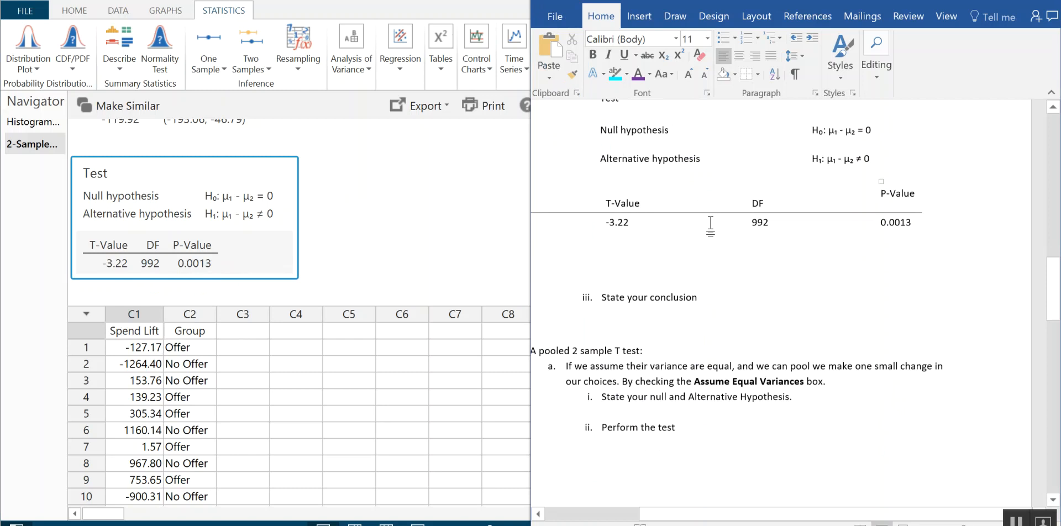
pyautogui.scroll(3, 709, 225)
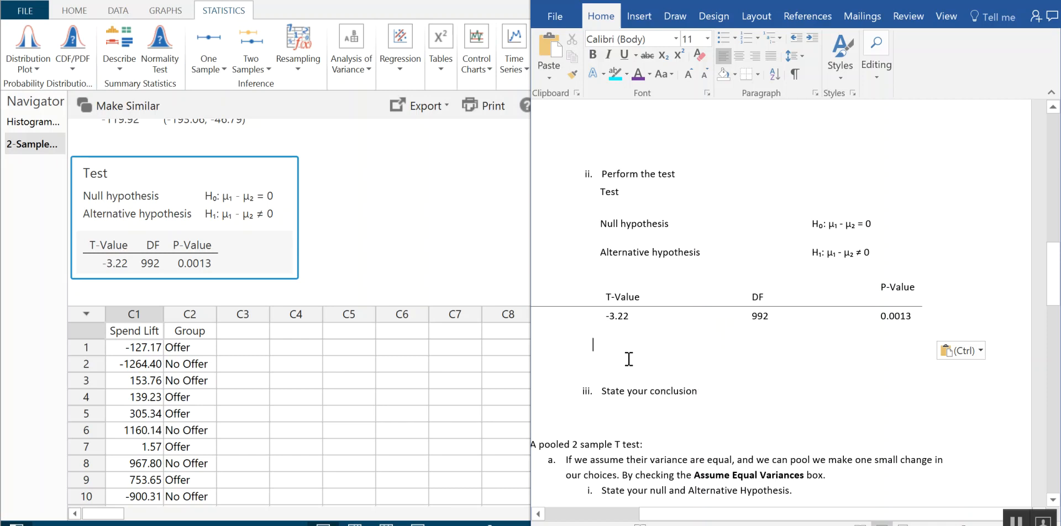
pyautogui.press('BackSpace')
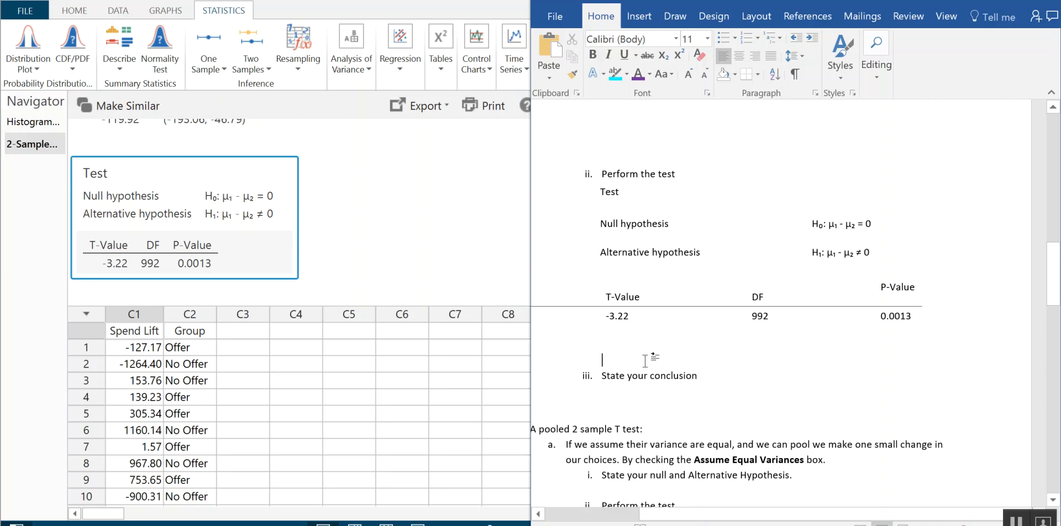
# Remove the blank line above "State your conclusion" and write below it "There is strong evidence that there is a difference in averages"
pyautogui.press('BackSpace')
pyautogui.click(652, 384)
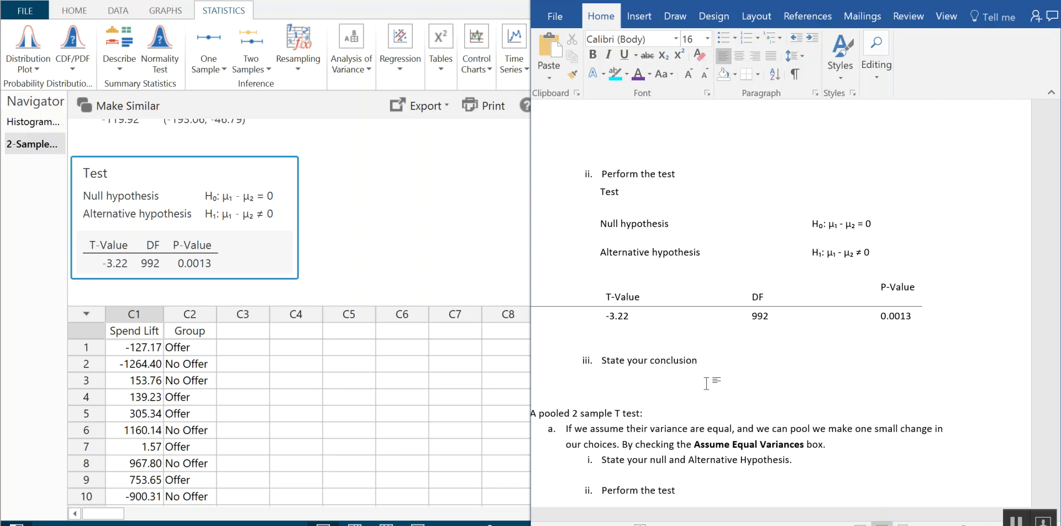
pyautogui.write('The re is strong evidence that there is')
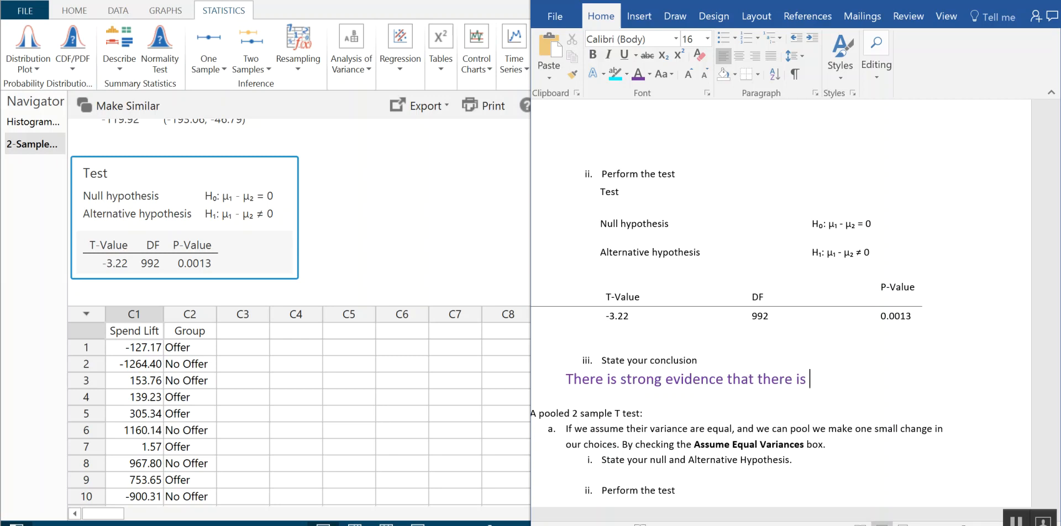
pyautogui.write(' a difference in a')
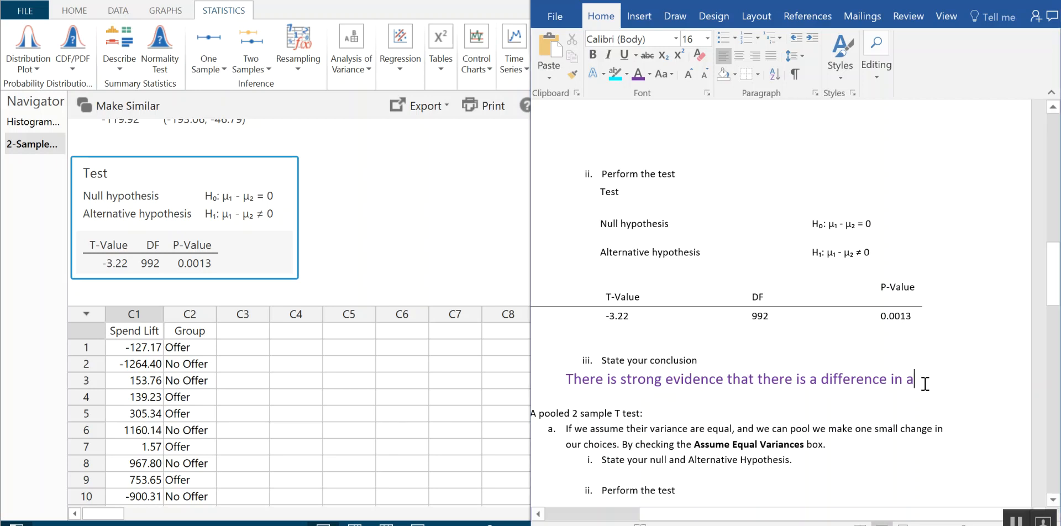
pyautogui.write('verag')
pyautogui.press('BackSpace')
pyautogui.write('ages')
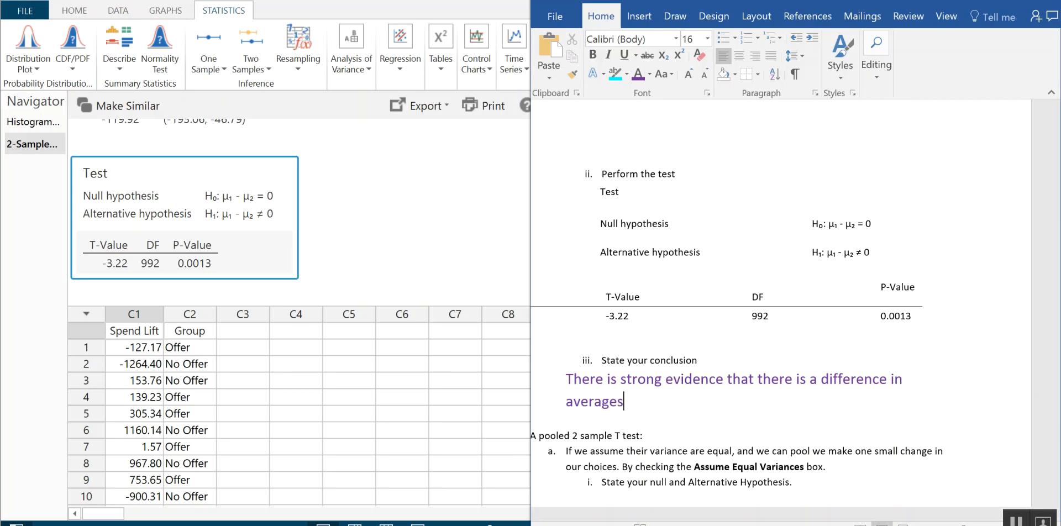
# Continue the conclusion with "spending for those that received the offer when compared to those who did not,"
pyautogui.write(' spending ')
pyautogui.write('de')
pyautogui.write('pp')
pyautogui.press('BackSpace')
pyautogui.press('BackSpace')
pyautogui.press('BackSpace')
pyautogui.press('BackSpace')
pyautogui.write('for the')
pyautogui.write('se that')
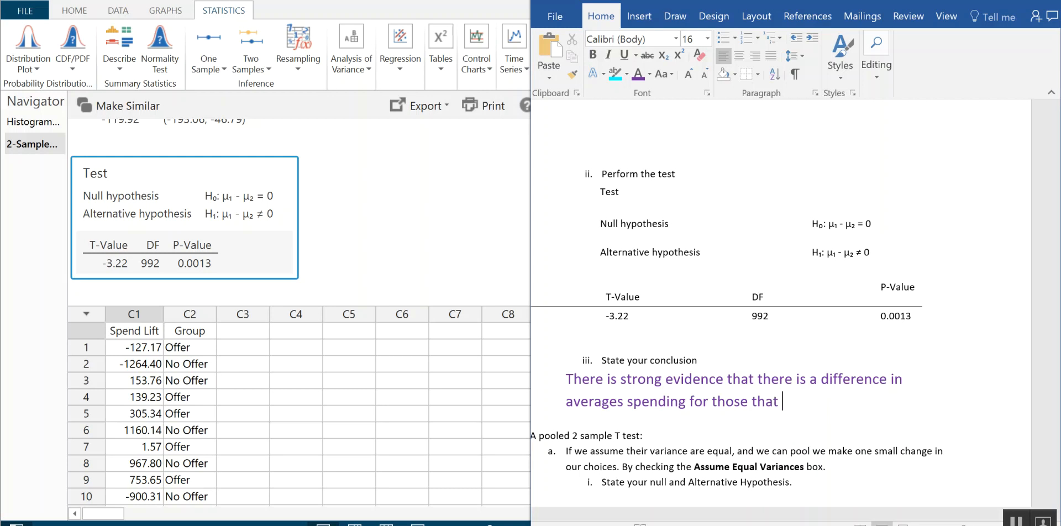
pyautogui.write(' received the offer ')
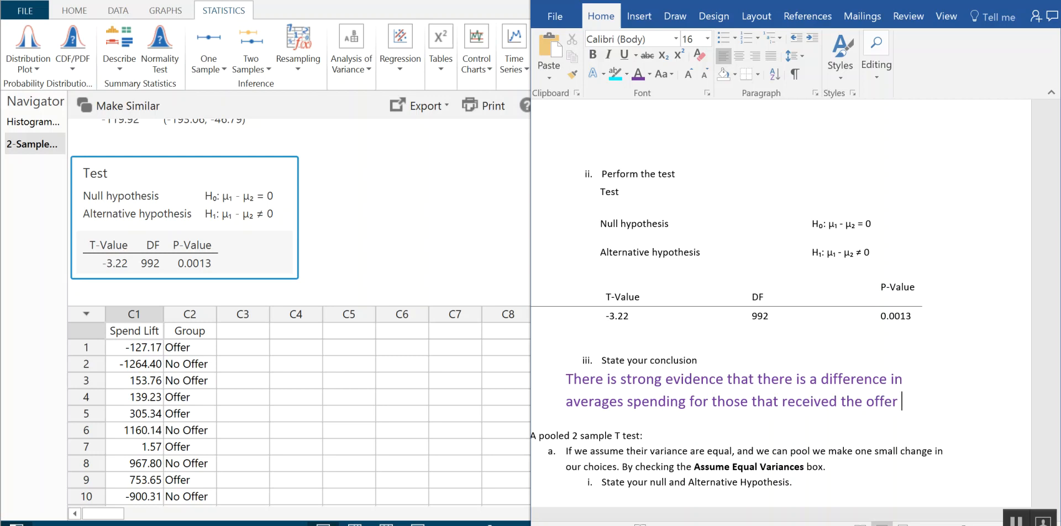
pyautogui.write('vwhen compared to ')
pyautogui.write('those who d')
pyautogui.write('id not,')
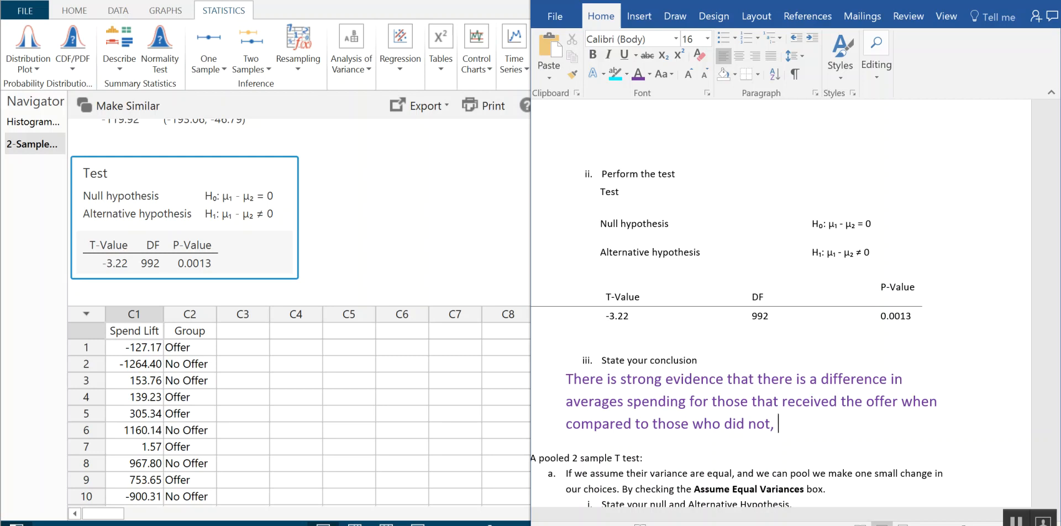
# Finish the conclusion sentence with "with a P-value of 0.0013."
pyautogui.write('with a P-vlaue')
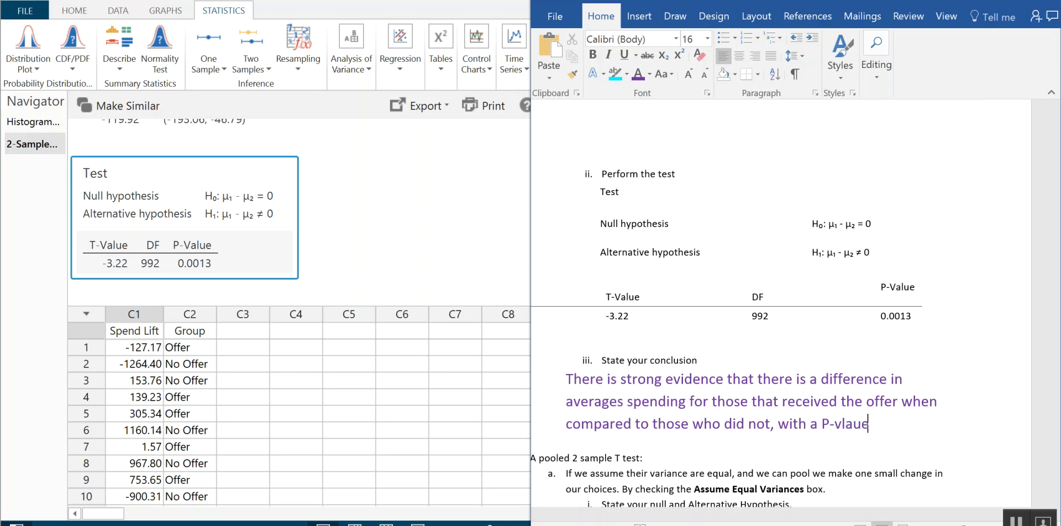
pyautogui.press('BackSpace')
pyautogui.press('BackSpace')
pyautogui.press('BackSpace')
pyautogui.press('BackSpace')
pyautogui.write('alue of 0.0013.')
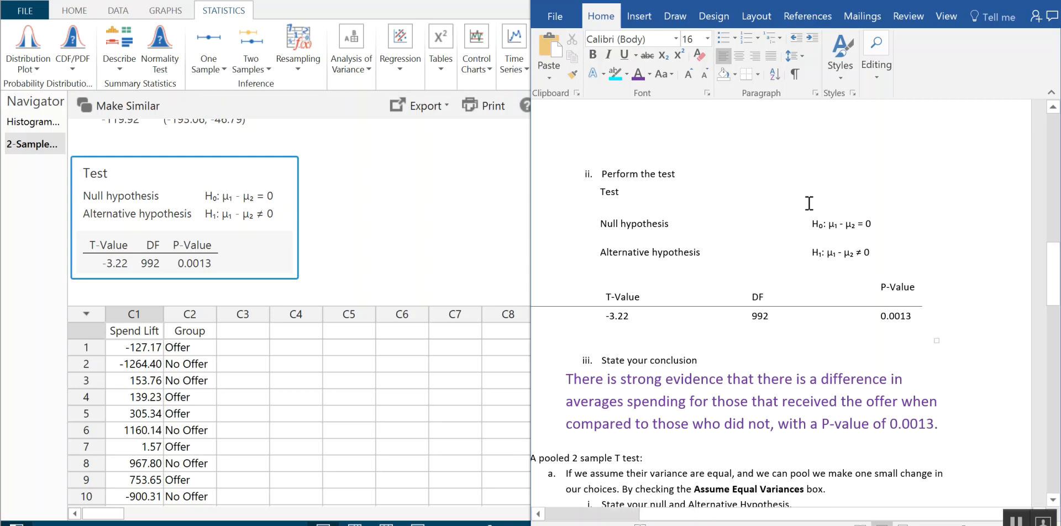
# In the pooled test's part a, add a blank line above "Perform the test" and delete surplus blank lines below it
pyautogui.scroll(-3, 884, 420)
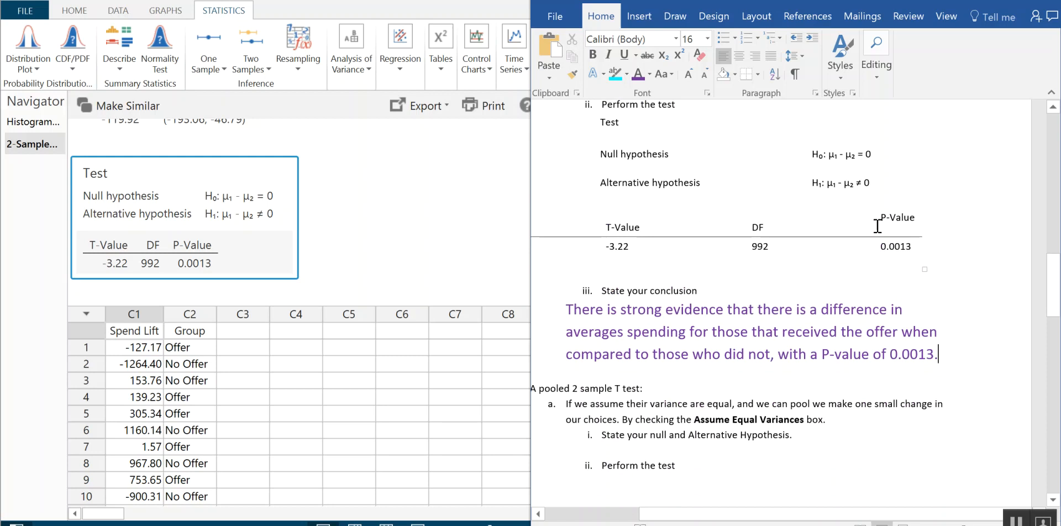
pyautogui.scroll(-1, 818, 221)
pyautogui.moveTo(840, 514); pyautogui.dragTo(812, 514)
pyautogui.scroll(1, 890, 362)
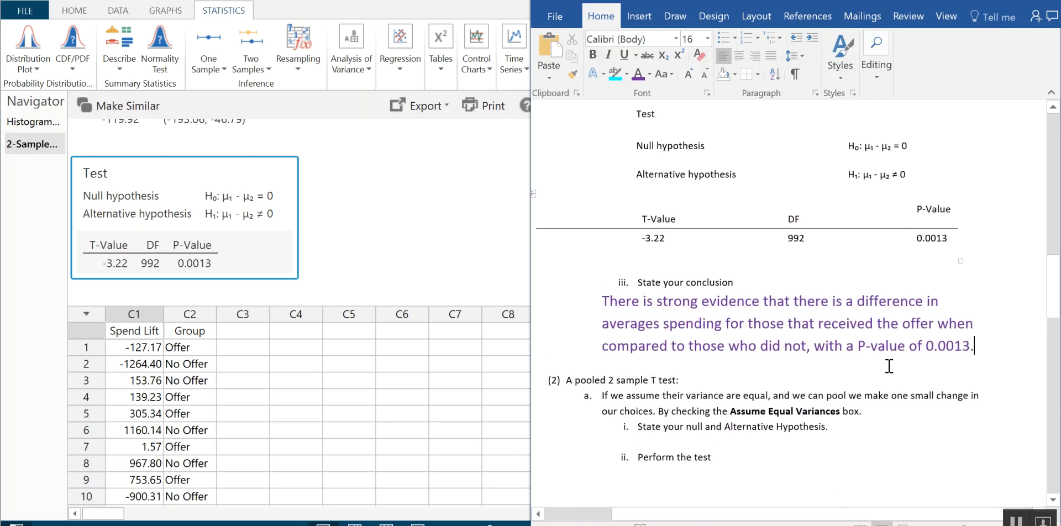
pyautogui.scroll(-3, 901, 365)
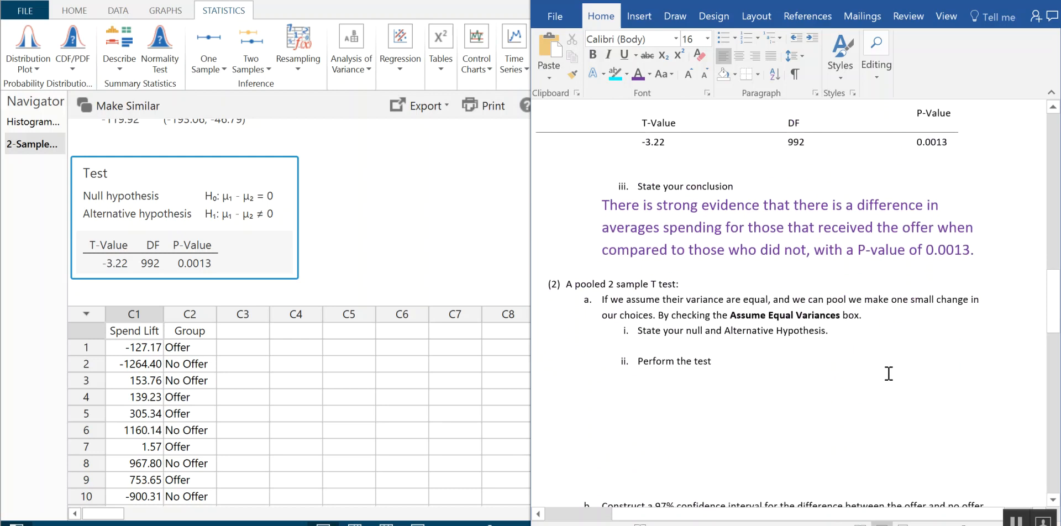
pyautogui.click(660, 345)
pyautogui.press('Return')
pyautogui.press('Down')
pyautogui.press('Down')
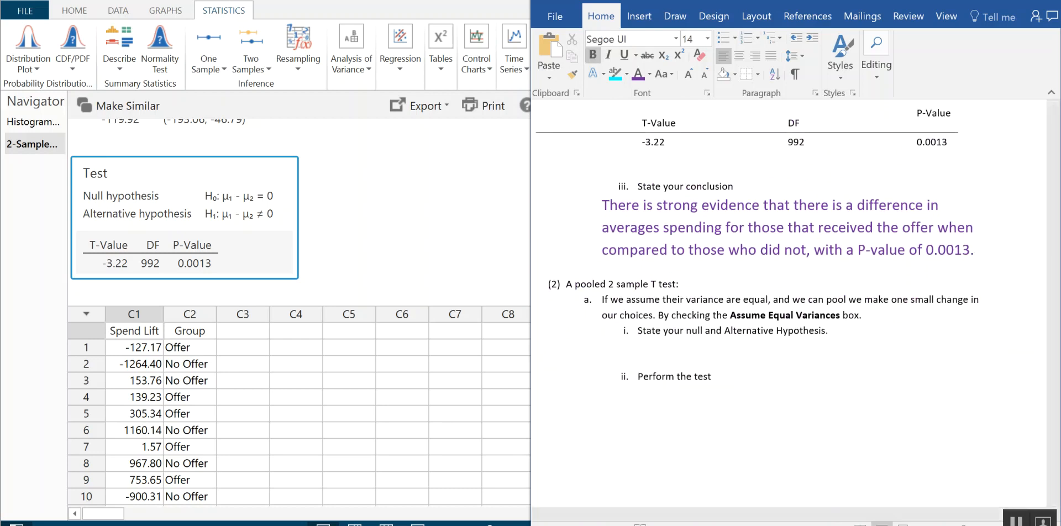
pyautogui.press('Delete')
pyautogui.press('Delete')
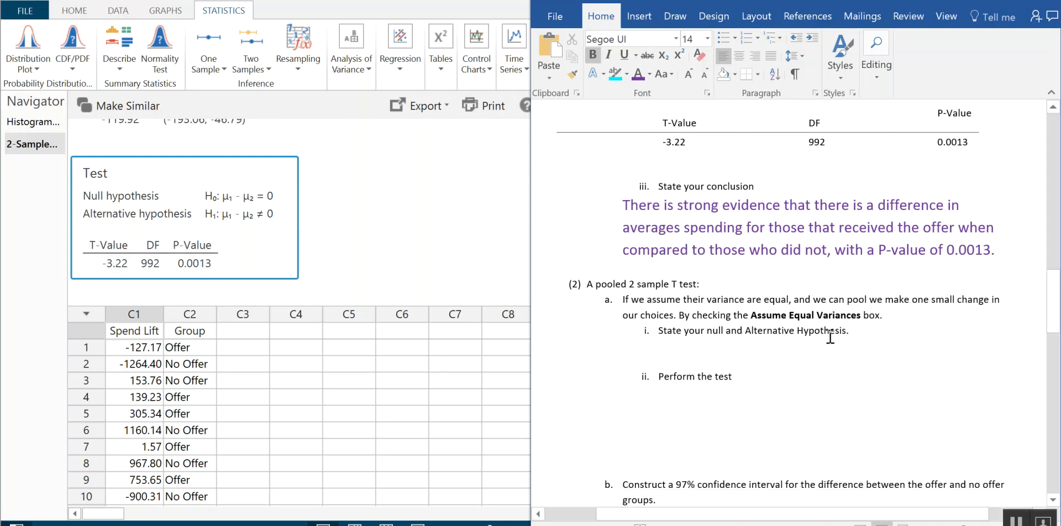
# Copy the Ho and Ha statements from the first 2 sample t test to below the pooled test's hypothesis prompt
pyautogui.scroll(3, 831, 337)
pyautogui.scroll(15, 834, 337)
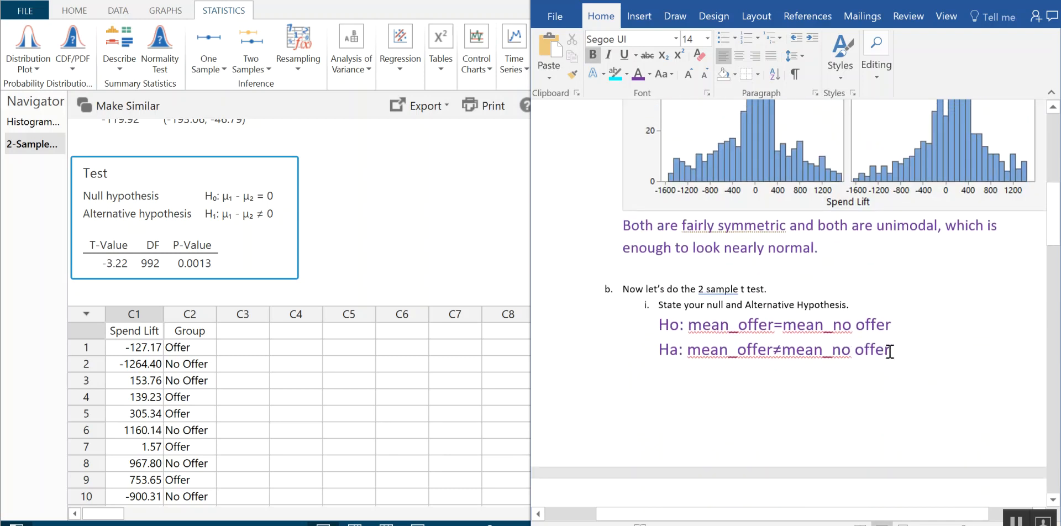
pyautogui.moveTo(827, 340); pyautogui.dragTo(669, 341)
pyautogui.hotkey('ctrl', 'c')
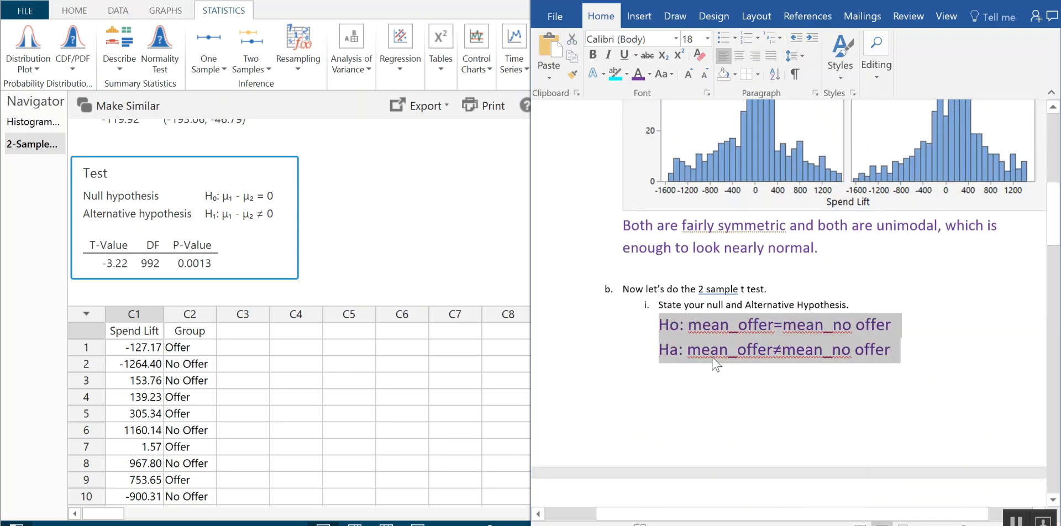
pyautogui.scroll(-15, 760, 378)
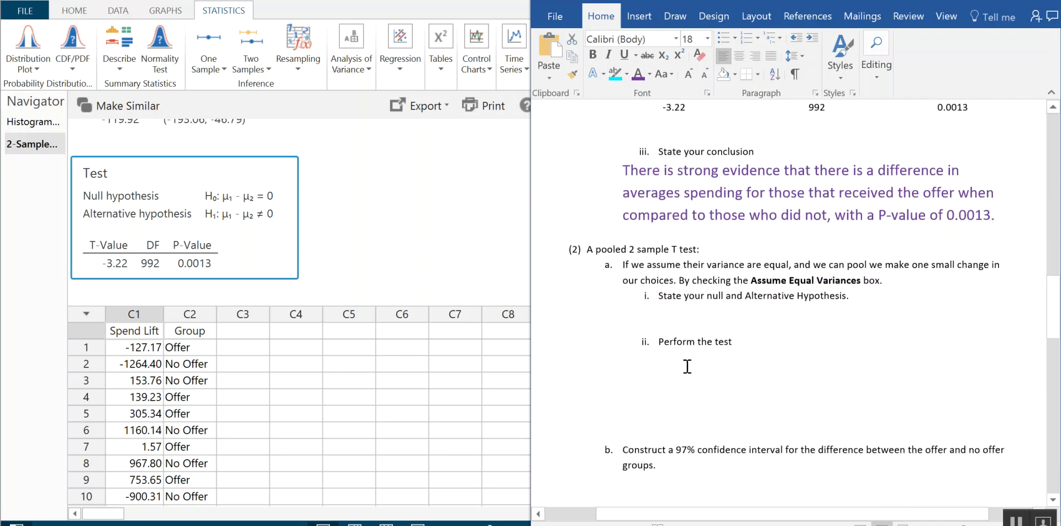
pyautogui.click(663, 313)
pyautogui.hotkey('ctrl', 'v')
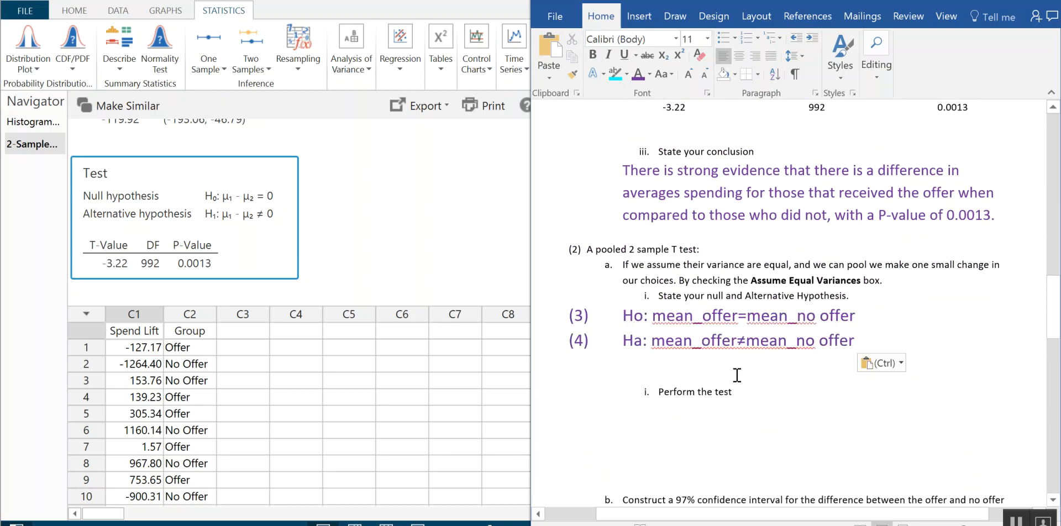
# Remove the automatic numbering from the pasted Ho and Ha lines
pyautogui.moveTo(622, 314); pyautogui.dragTo(857, 336)
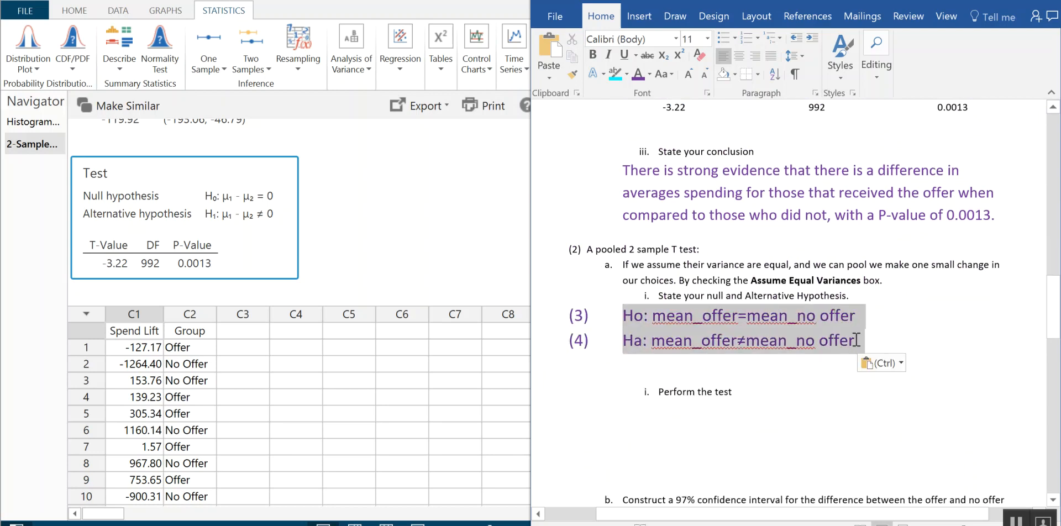
pyautogui.click(747, 37)
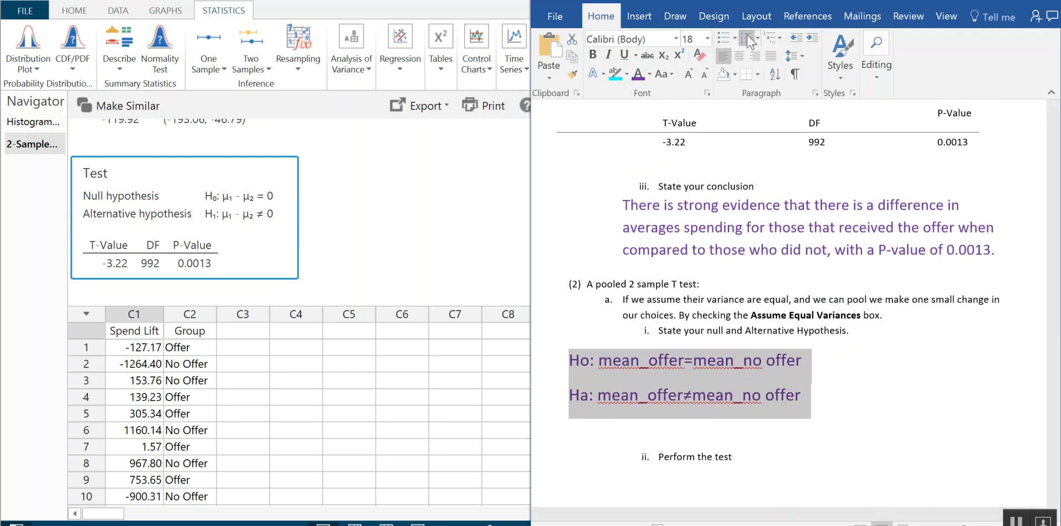
pyautogui.click(758, 434)
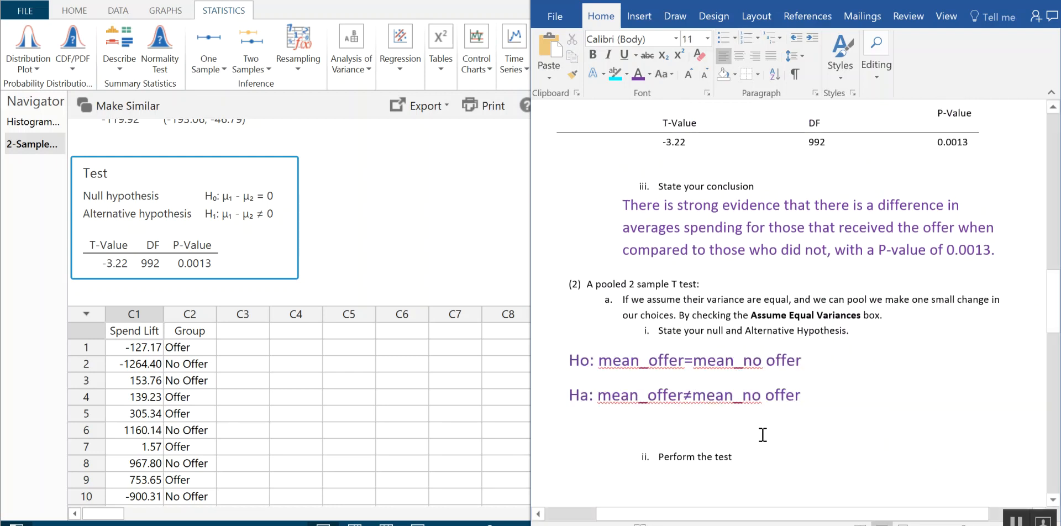
# Place the cursor below the pooled "Perform the test" and set up a Minitab two-sample t test with Spend Lift samples and Group IDs
pyautogui.scroll(-3, 786, 492)
pyautogui.click(683, 327)
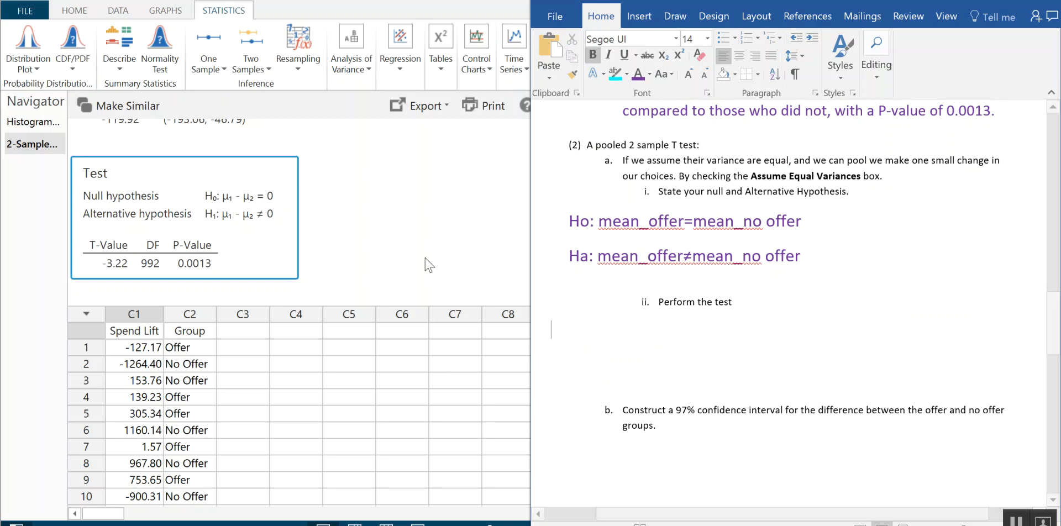
pyautogui.click(260, 54)
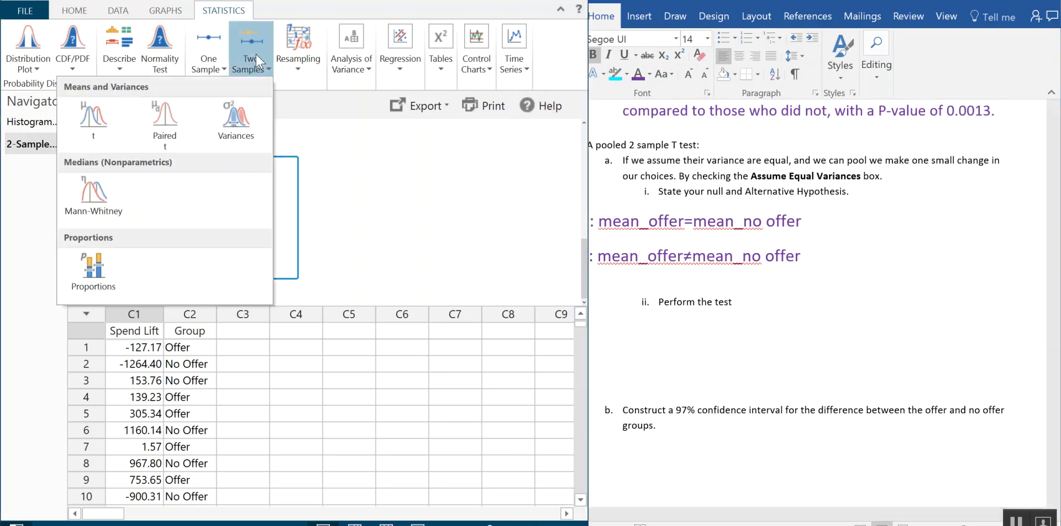
pyautogui.click(91, 123)
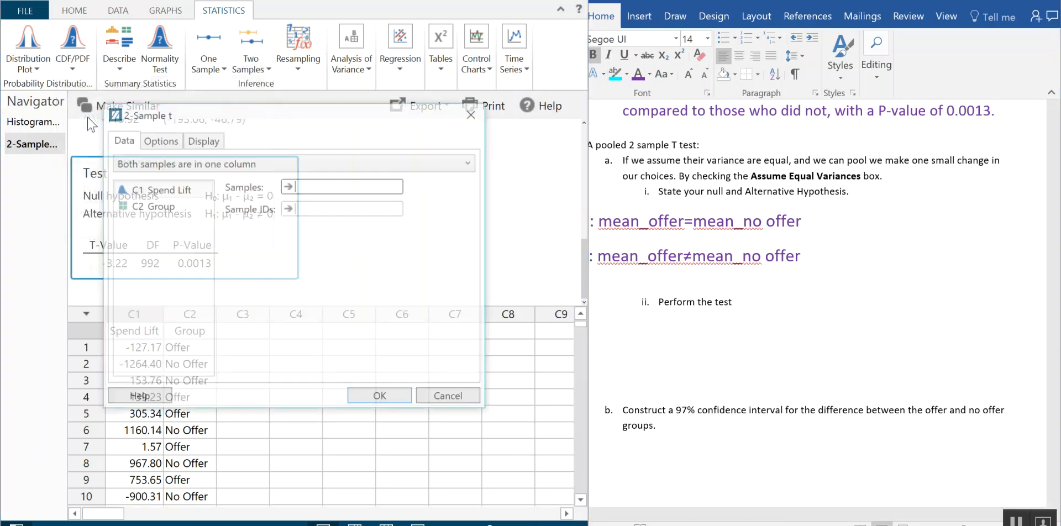
pyautogui.doubleClick(155, 192)
pyautogui.doubleClick(178, 205)
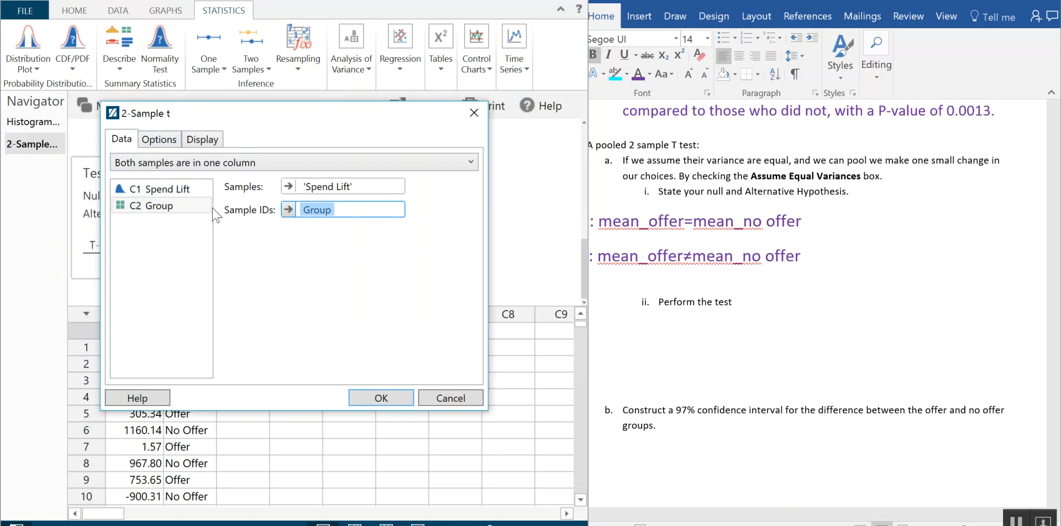
# Turn on Assume equal variances in the test options and run the two-sample t test
pyautogui.click(163, 141)
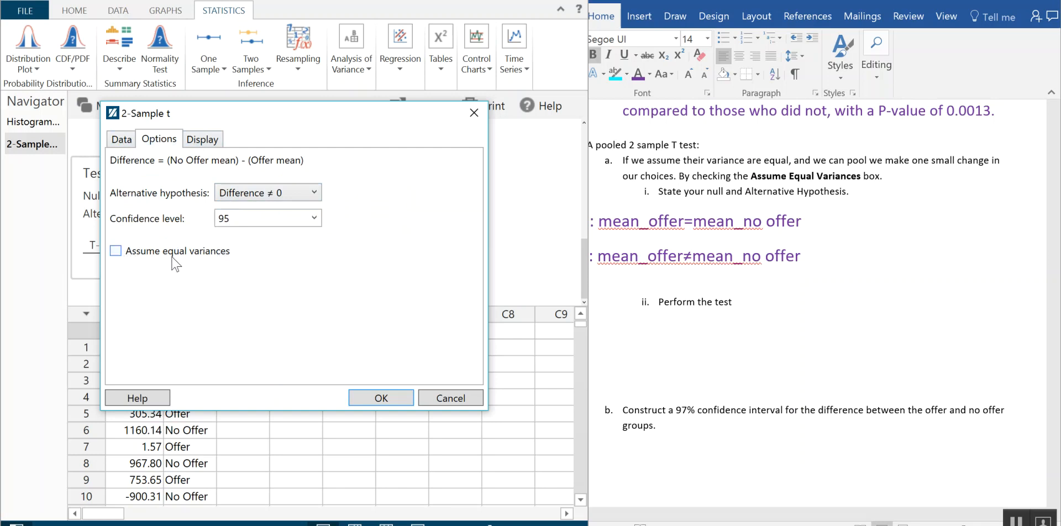
pyautogui.click(116, 252)
pyautogui.click(400, 398)
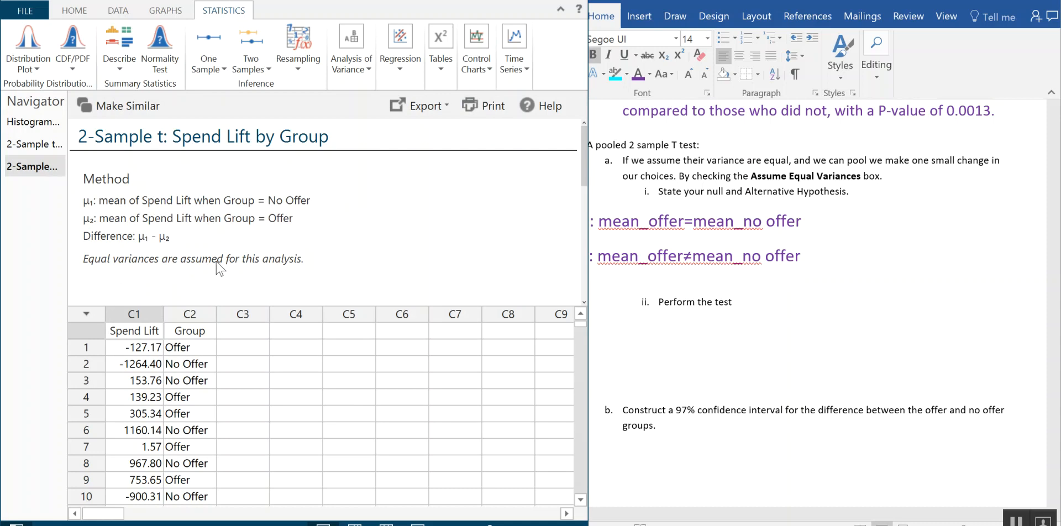
# Examine the pooled two-sample t output: descriptive statistics, pooled standard deviation, confidence interval, T-value, DF and P-value
pyautogui.scroll(-3, 463, 231)
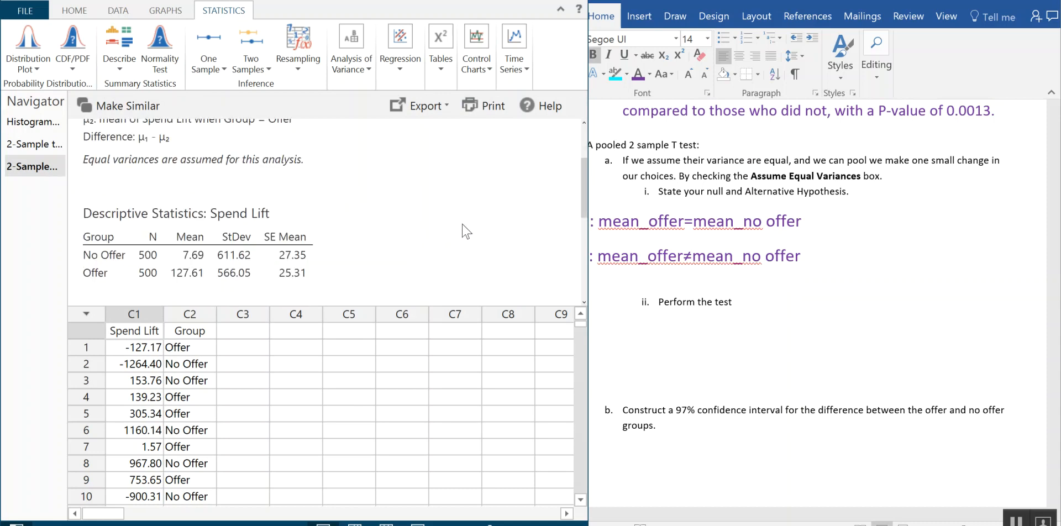
pyautogui.scroll(-2, 463, 231)
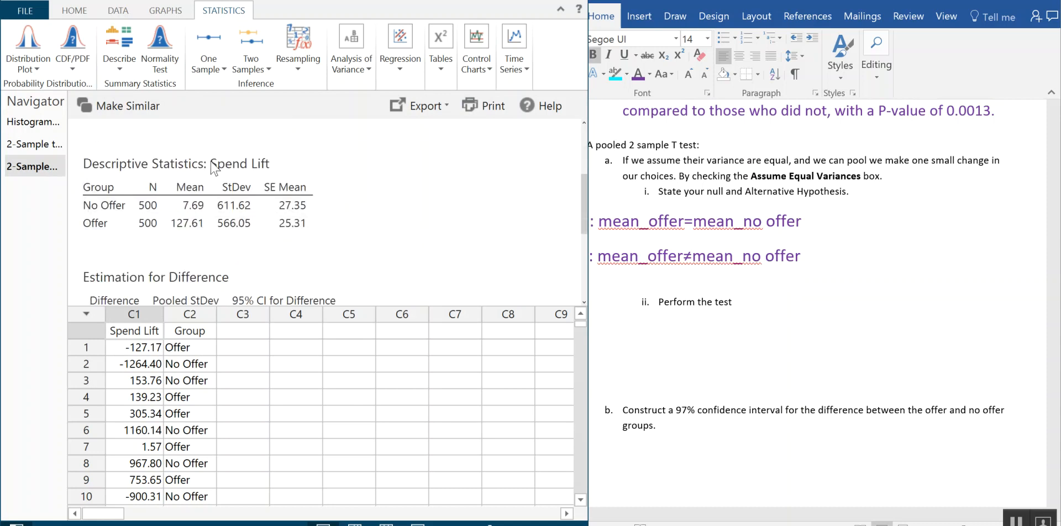
pyautogui.scroll(-3, 290, 161)
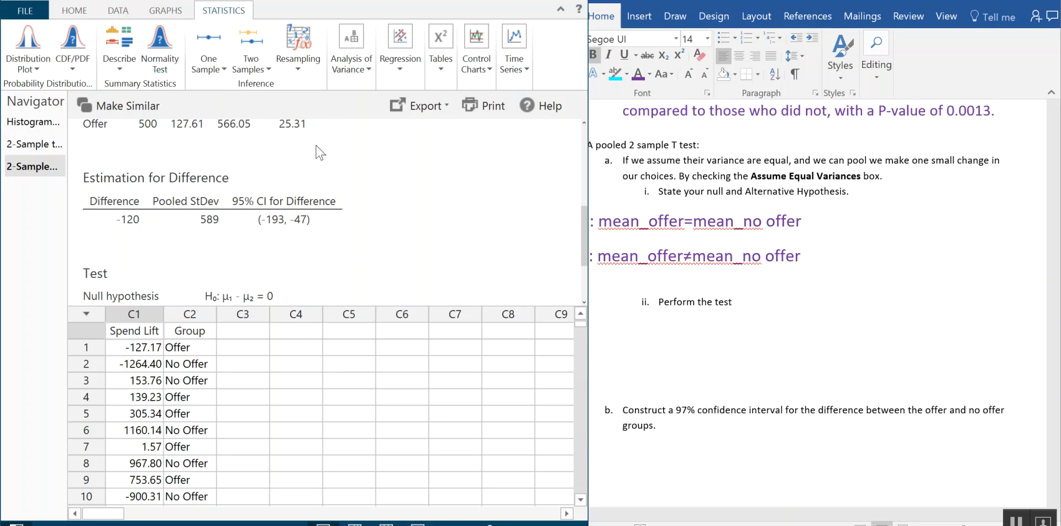
pyautogui.scroll(-3, 383, 230)
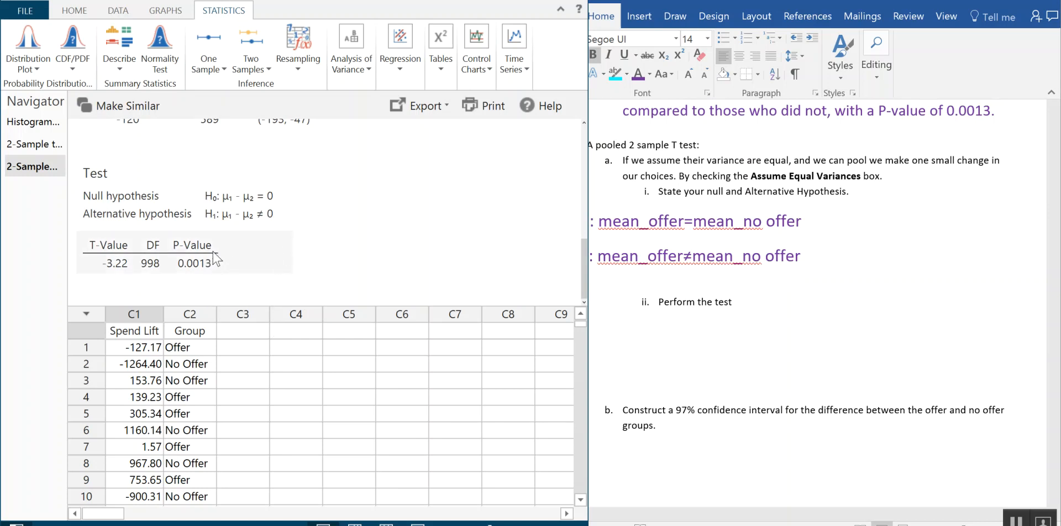
pyautogui.scroll(1, 275, 265)
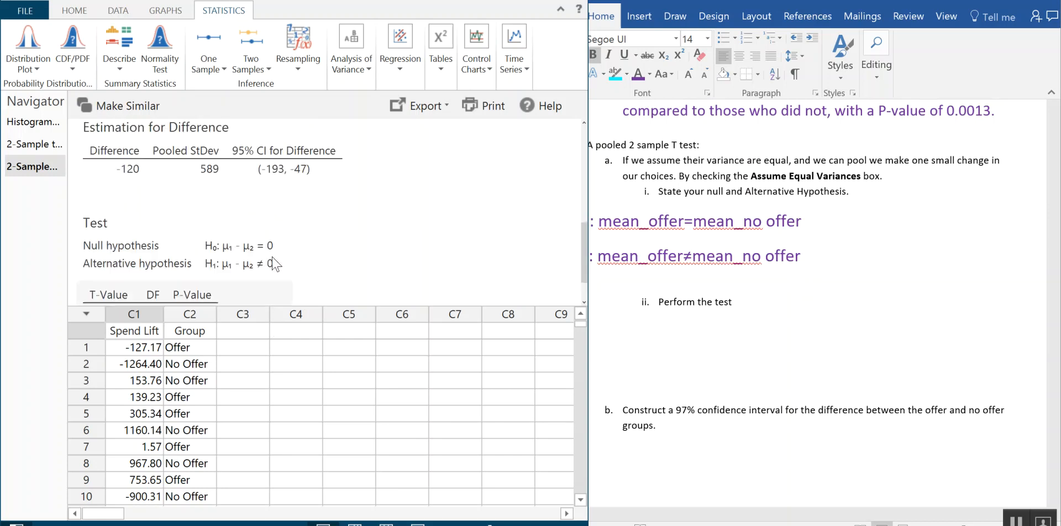
pyautogui.scroll(2, 275, 265)
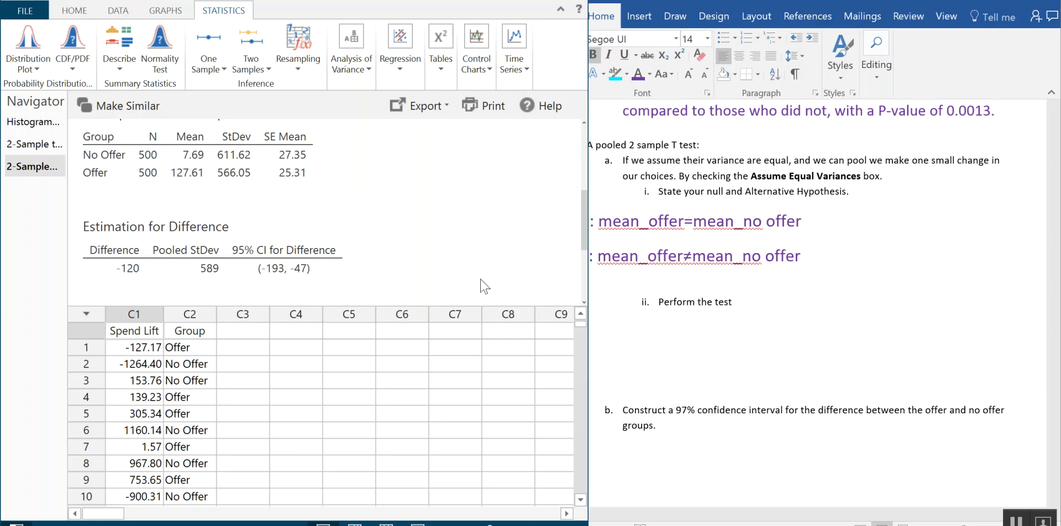
# Copy the pooled Test block with hypotheses, T-value, DF and P-value into the Word document below "Perform the test" in question 2
pyautogui.scroll(-3, 395, 282)
pyautogui.click(178, 260)
pyautogui.click(592, 302)
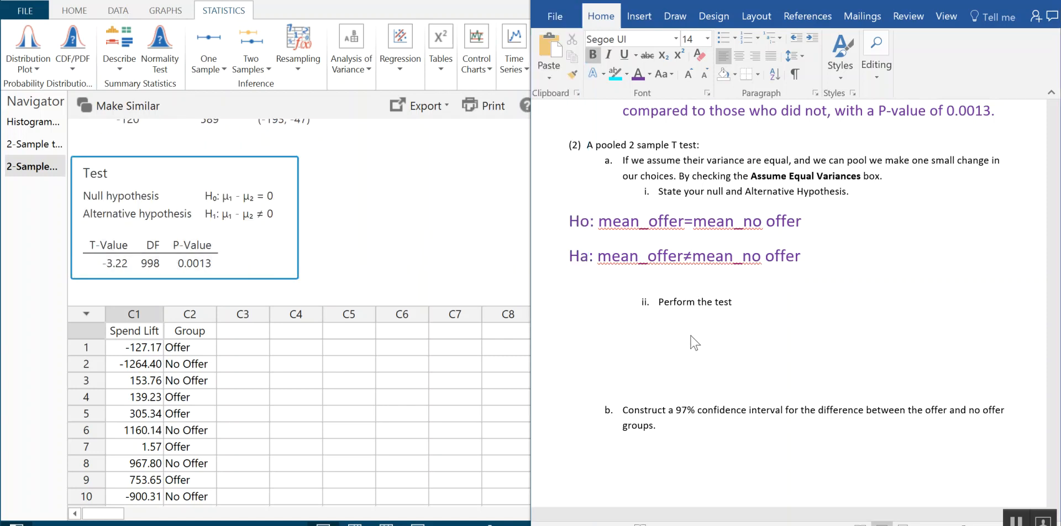
pyautogui.write('Test Null hypothesis\tH₀: μ₁ - μ₂ = 0 Alternative hypothesis\tH₁: μ₁ - μ₂ ≠ 0 T-Value\tDF\tP-Value -3.22\t998\t0.0013')
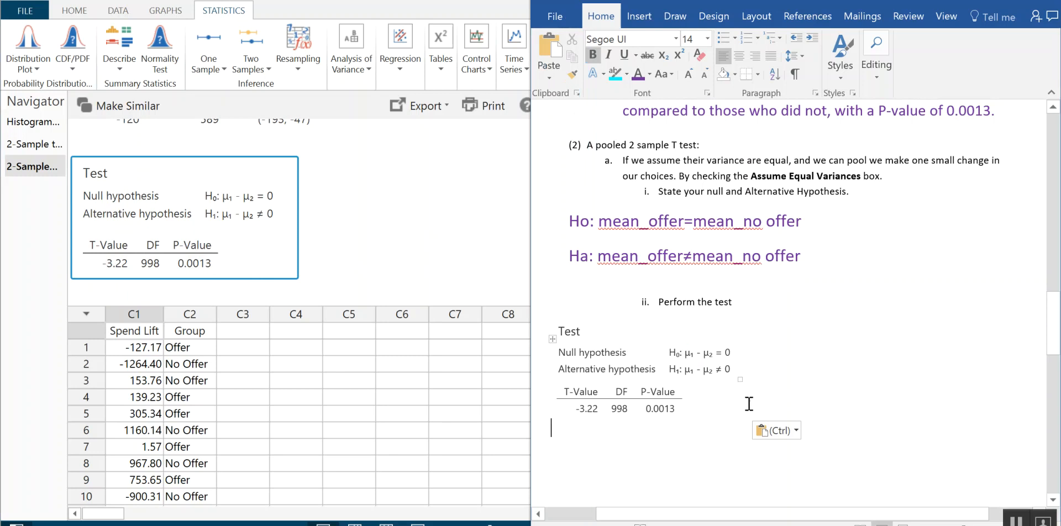
# Adjust the blank lines below the pasted pooled Test block so part b of question 2 starts on the next page
pyautogui.scroll(-3, 699, 396)
pyautogui.press('Delete')
pyautogui.press('Delete')
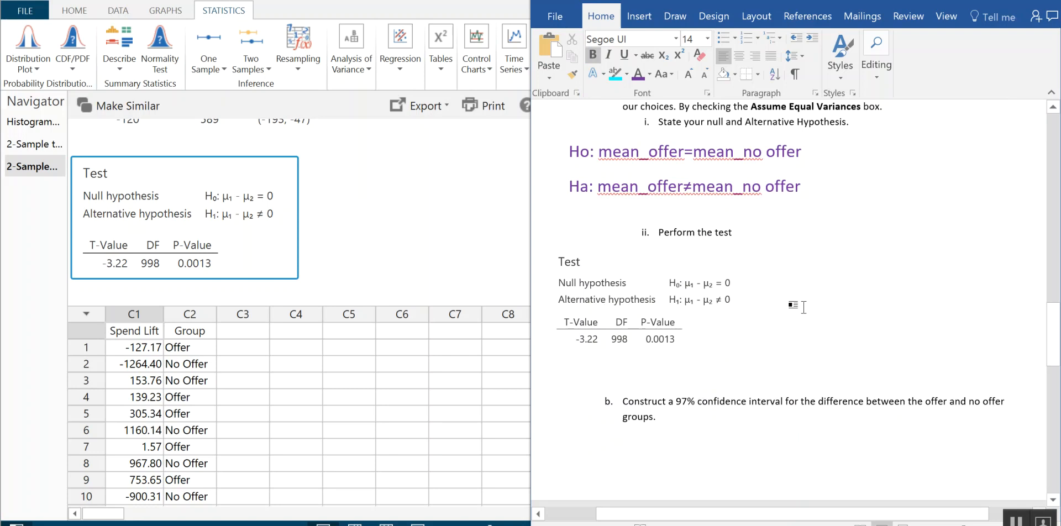
pyautogui.scroll(-2, 803, 310)
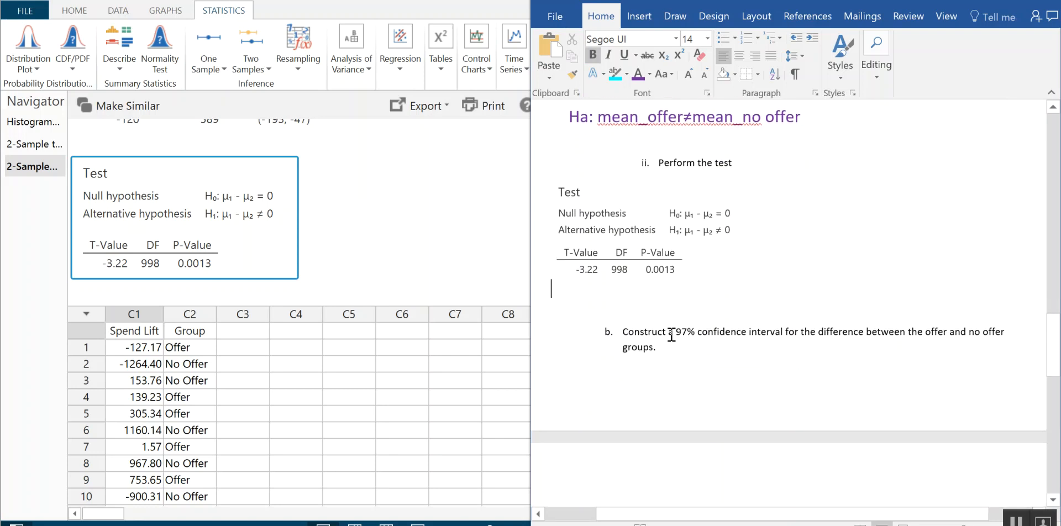
pyautogui.press('Return')
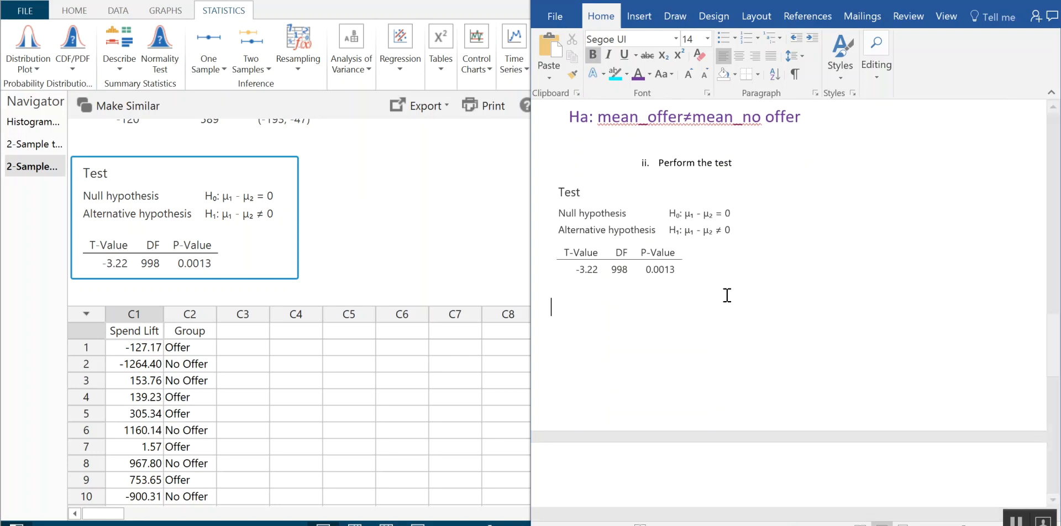
# Remove surplus blank lines below the 97% confidence interval prompt in question 2
pyautogui.scroll(-7, 727, 295)
pyautogui.click(643, 339)
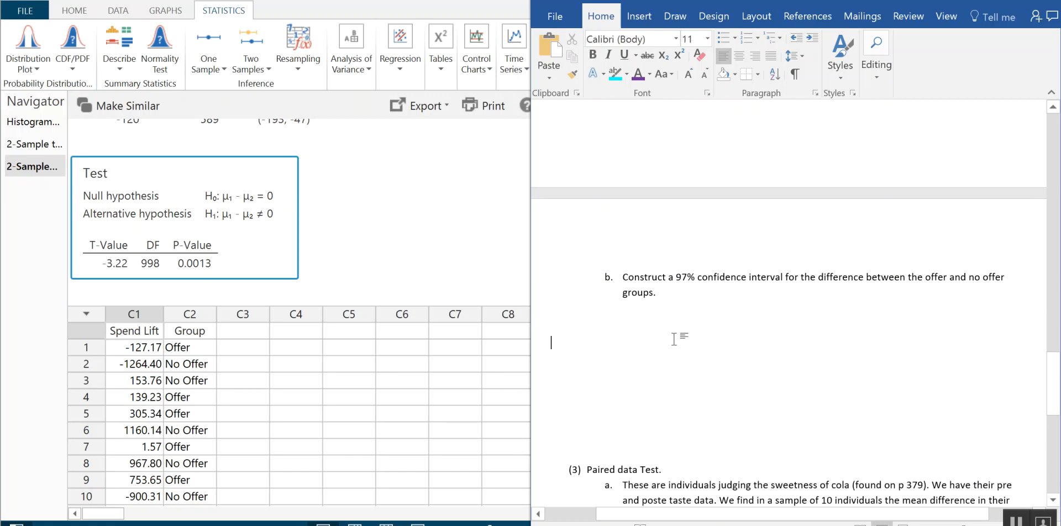
pyautogui.press('Delete')
pyautogui.press('Delete')
pyautogui.press('Delete')
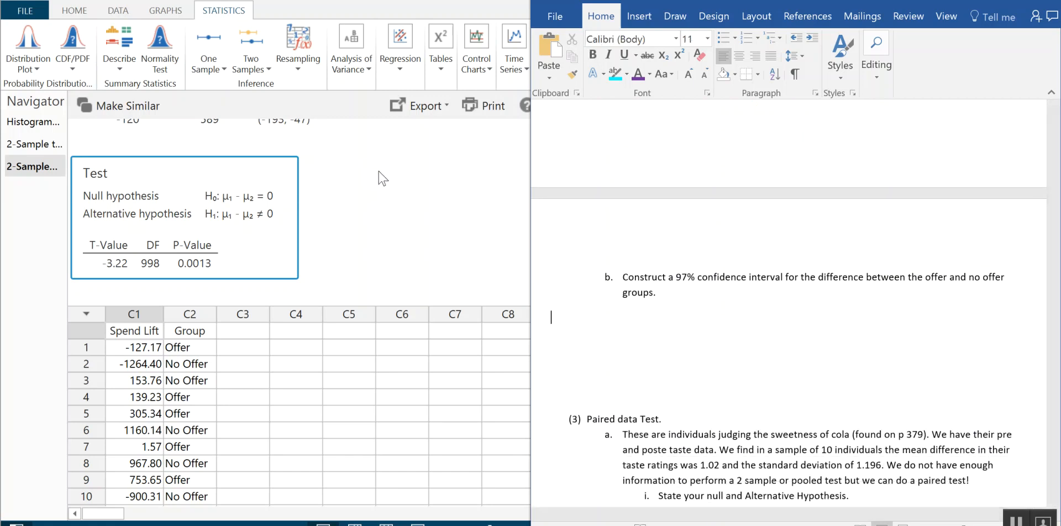
pyautogui.click(252, 72)
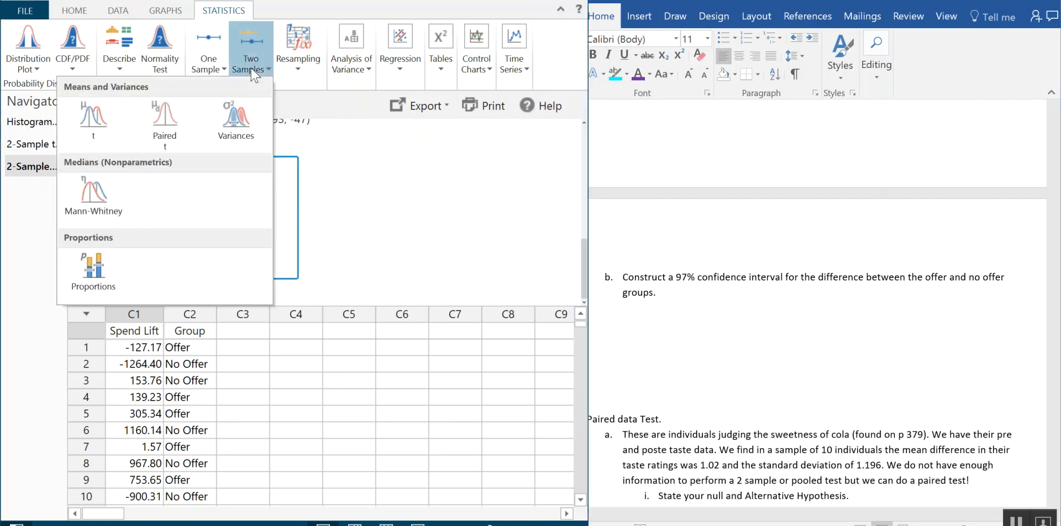
pyautogui.click(97, 127)
pyautogui.doubleClick(160, 188)
pyautogui.click(165, 207)
pyautogui.doubleClick(169, 208)
pyautogui.click(159, 139)
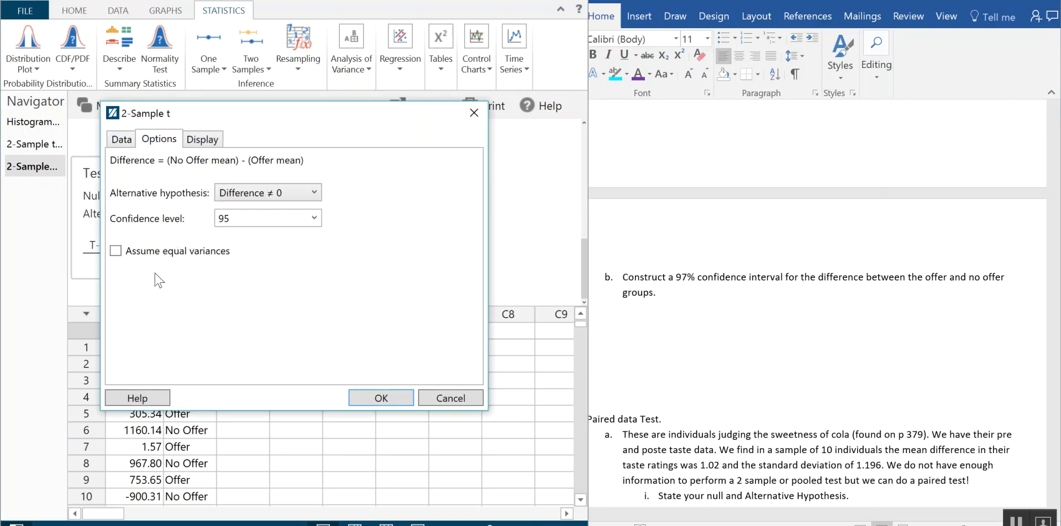
pyautogui.click(291, 218)
pyautogui.click(313, 217)
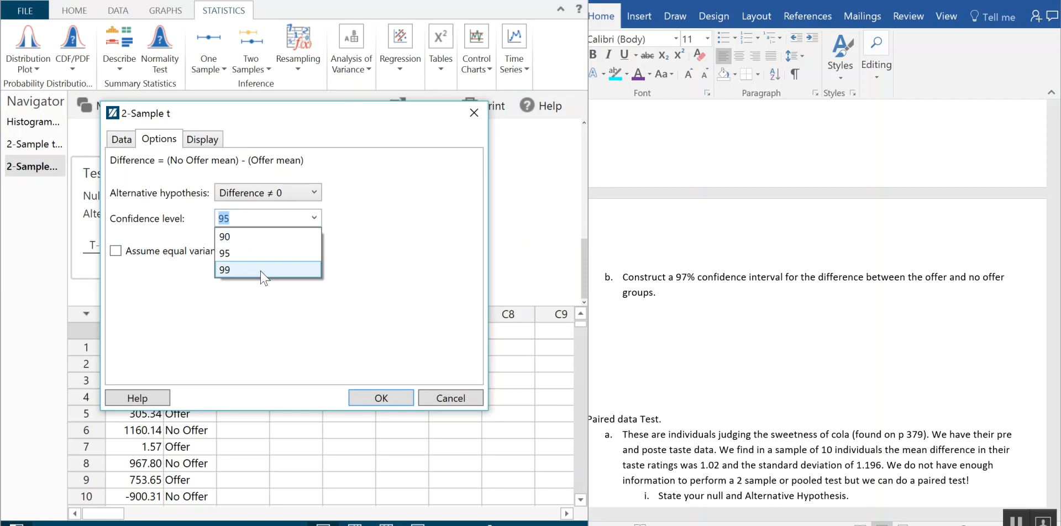
pyautogui.click(416, 264)
pyautogui.click(446, 400)
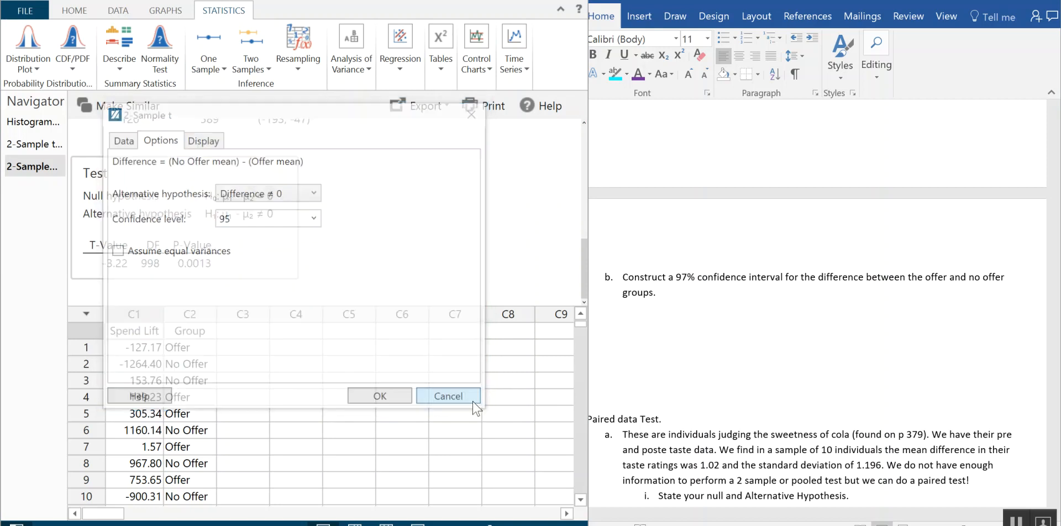
# Check the pooled output's DF and set up a Display Probability plot for a t distribution with 998 degrees of freedom
pyautogui.scroll(3, 320, 249)
pyautogui.scroll(1, 357, 256)
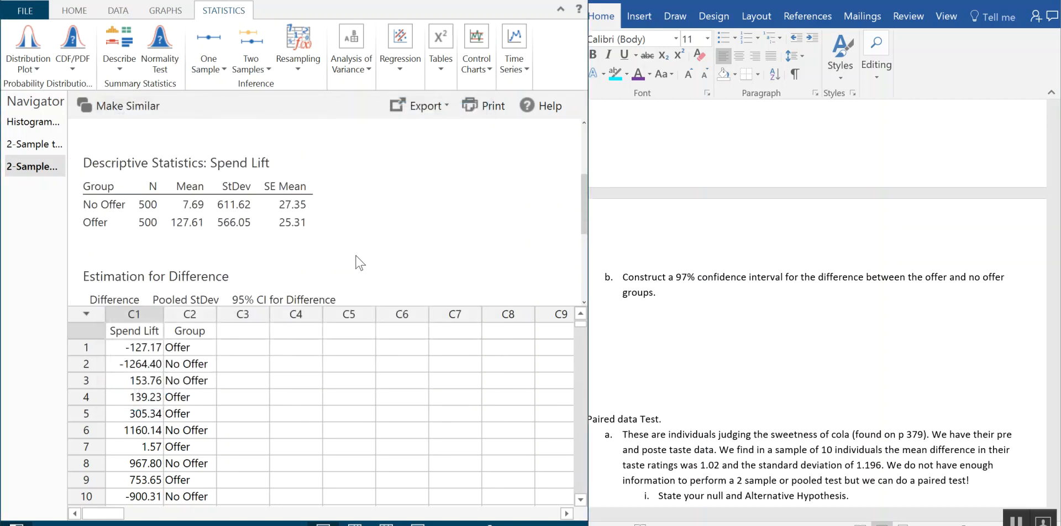
pyautogui.scroll(-4, 360, 257)
pyautogui.scroll(2, 353, 257)
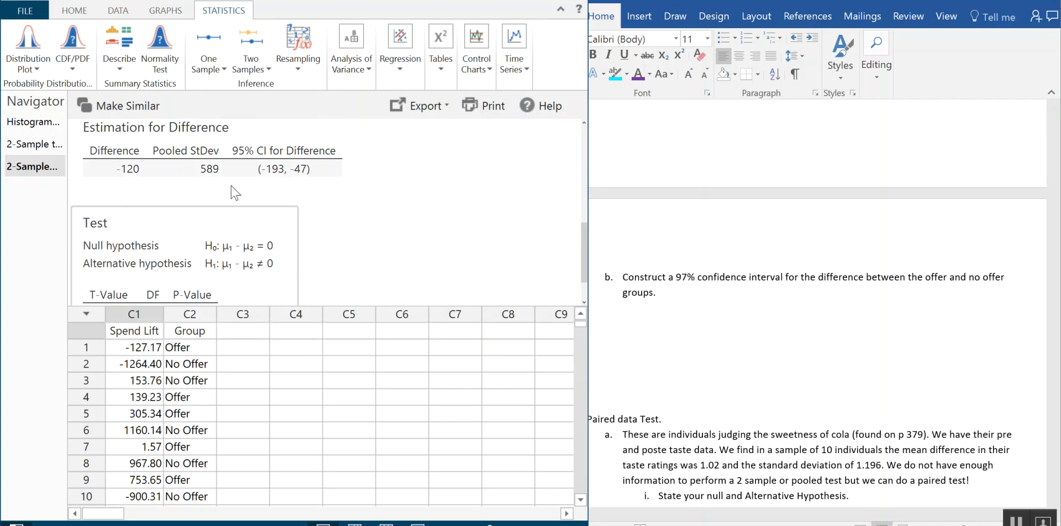
pyautogui.scroll(-2, 238, 194)
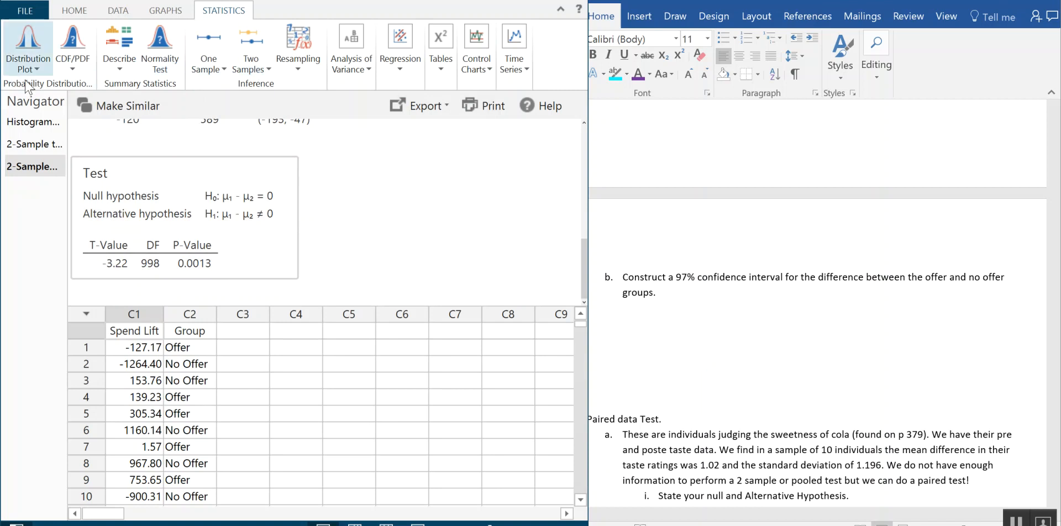
pyautogui.click(35, 66)
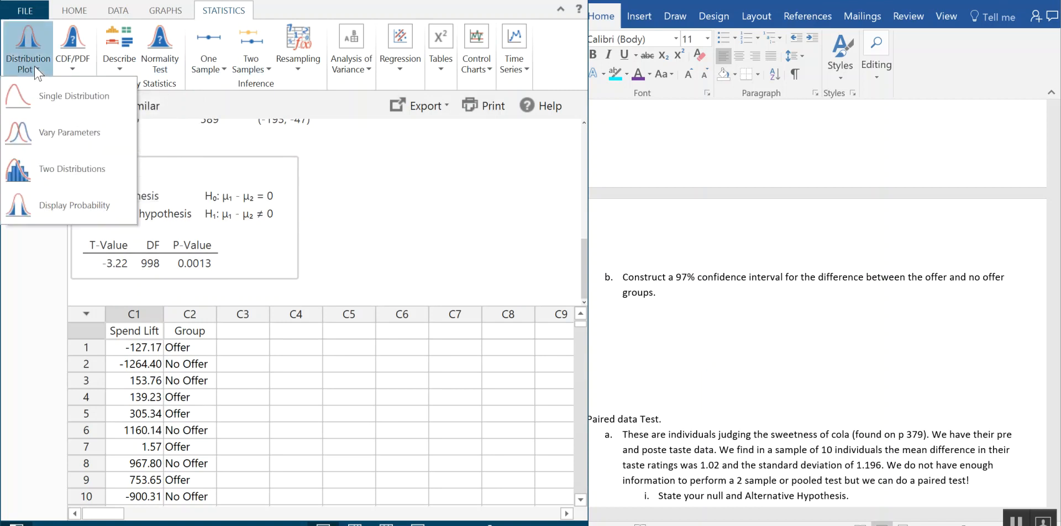
pyautogui.click(47, 215)
pyautogui.moveTo(327, 57); pyautogui.dragTo(530, 56)
pyautogui.click(513, 84)
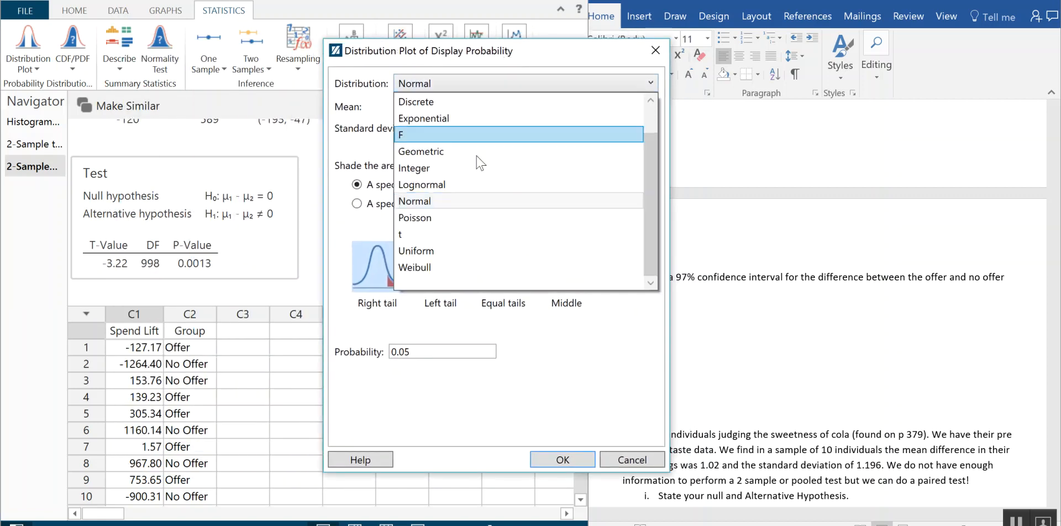
pyautogui.click(450, 232)
pyautogui.click(457, 107)
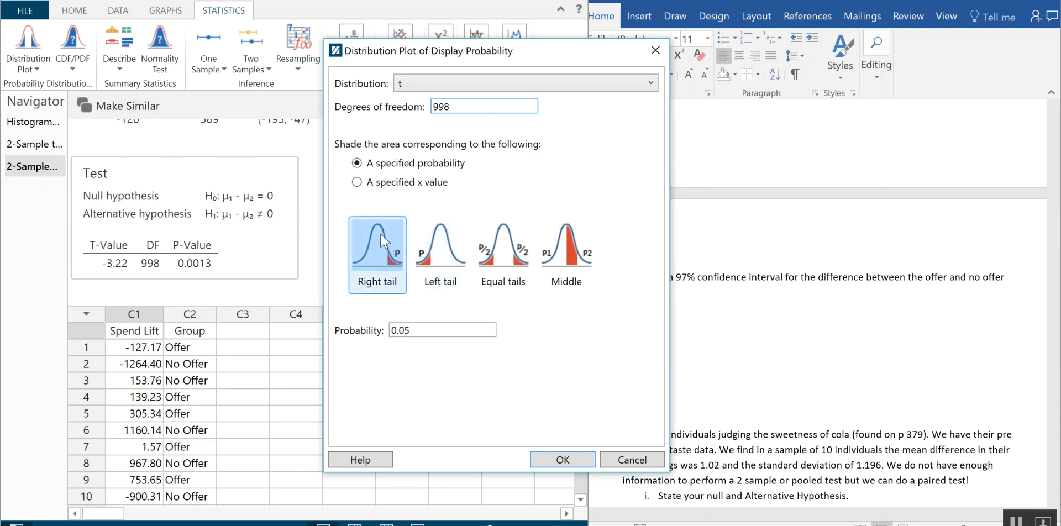
# Shade equal tails with a total probability of 0.03 and create the t distribution plot
pyautogui.click(510, 258)
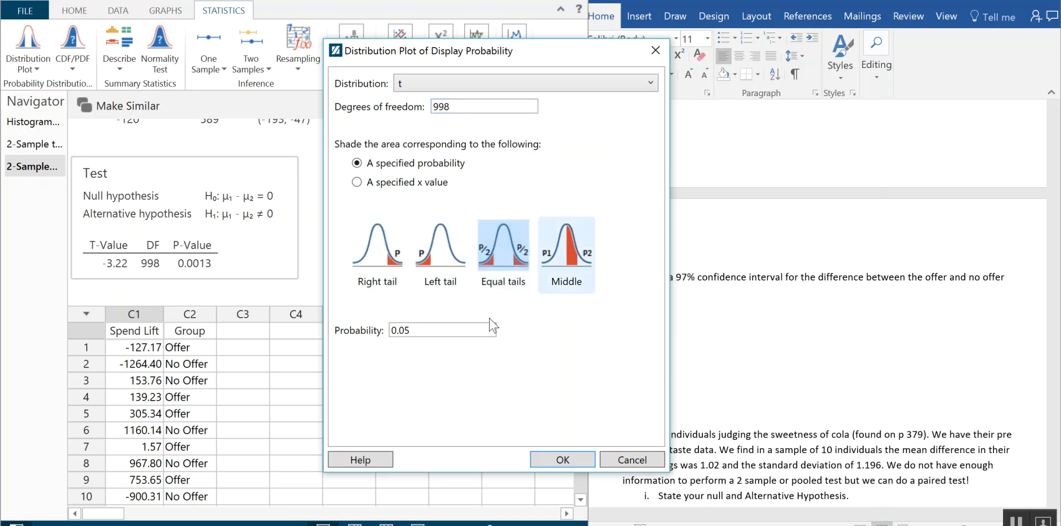
pyautogui.doubleClick(457, 329)
pyautogui.click(458, 330)
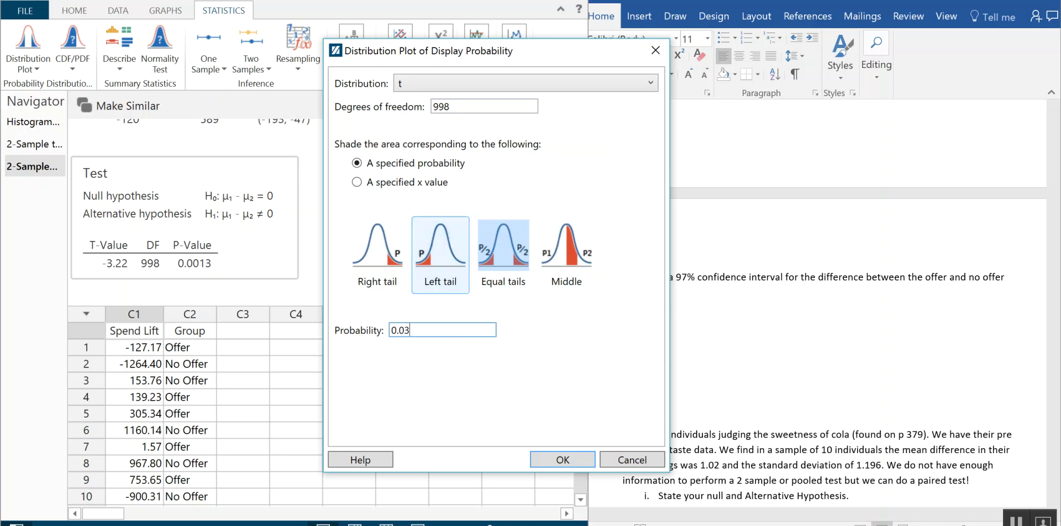
pyautogui.click(572, 461)
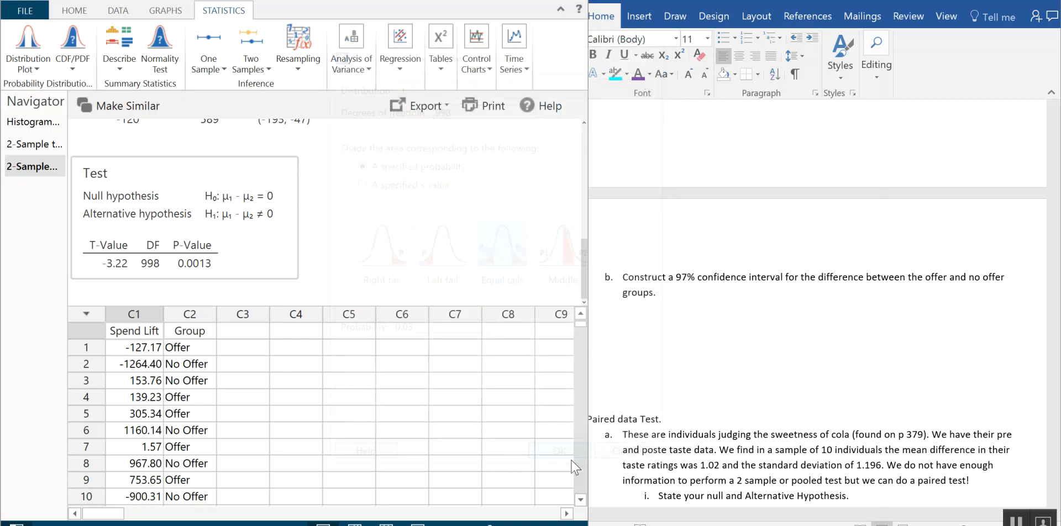
pyautogui.scroll(-1, 466, 239)
pyautogui.scroll(-2, 466, 239)
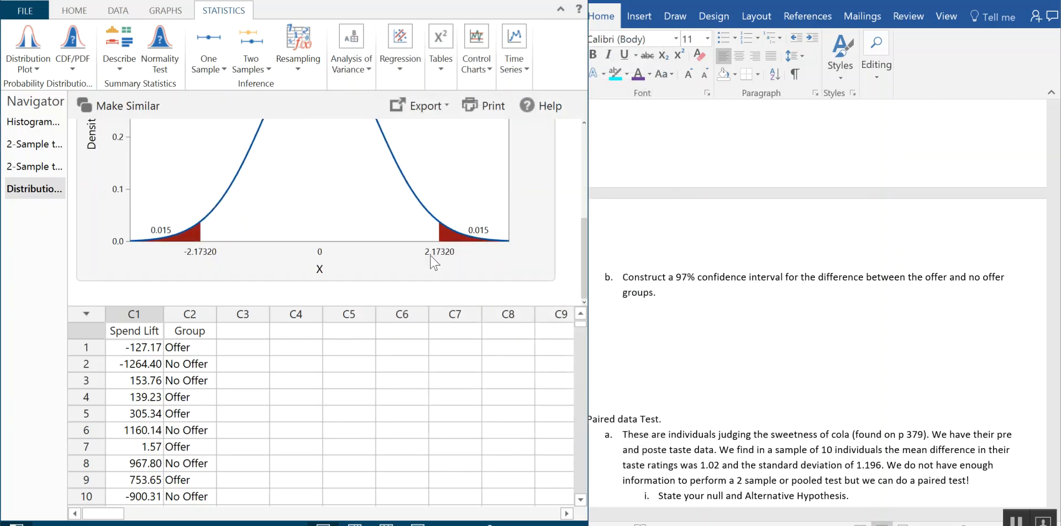
# Switch to Word and begin the interval formula below part b with "()+-(2.17320)("
pyautogui.click(656, 331)
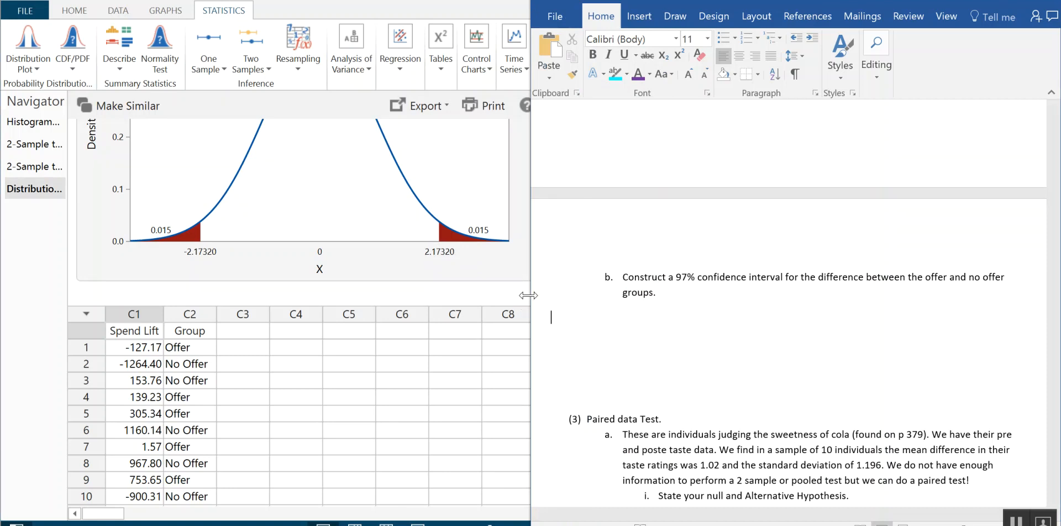
pyautogui.press('Tab')
pyautogui.press('Tab')
pyautogui.press('Tab')
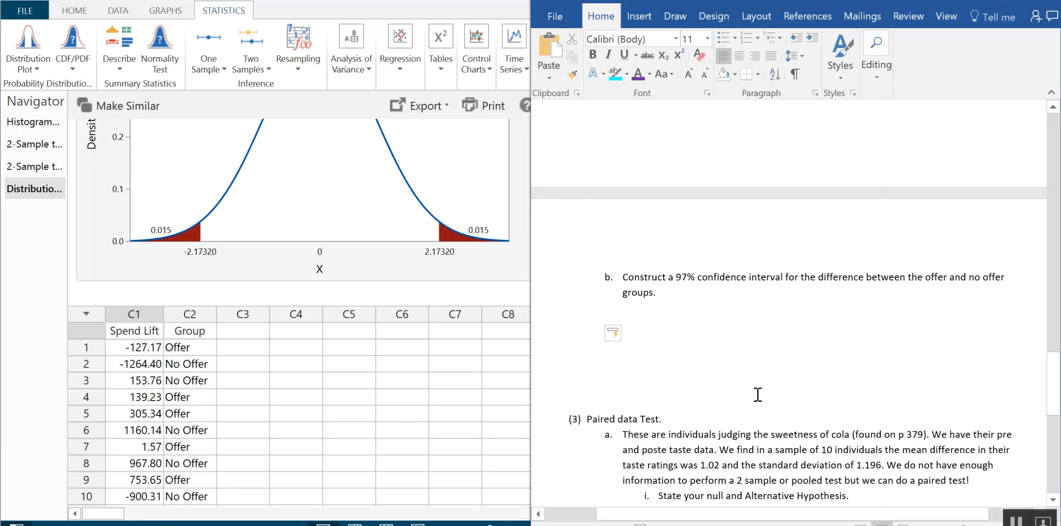
pyautogui.write('()+-(2.17320)(')
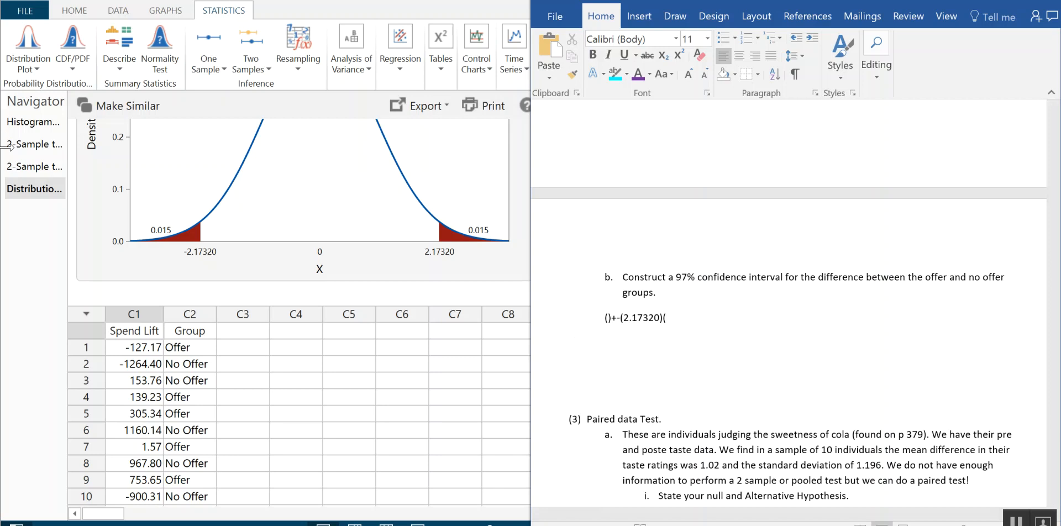
# Reopen the pooled two-sample t output in Minitab and examine the estimated difference and pooled standard deviation
pyautogui.click(32, 166)
pyautogui.scroll(-3, 357, 270)
pyautogui.scroll(-4, 362, 259)
pyautogui.scroll(1, 362, 258)
pyautogui.scroll(-1, 362, 258)
pyautogui.scroll(3, 362, 259)
pyautogui.scroll(5, 361, 258)
pyautogui.scroll(-3, 362, 259)
pyautogui.scroll(-4, 362, 259)
pyautogui.scroll(2, 361, 259)
pyautogui.scroll(-2, 362, 259)
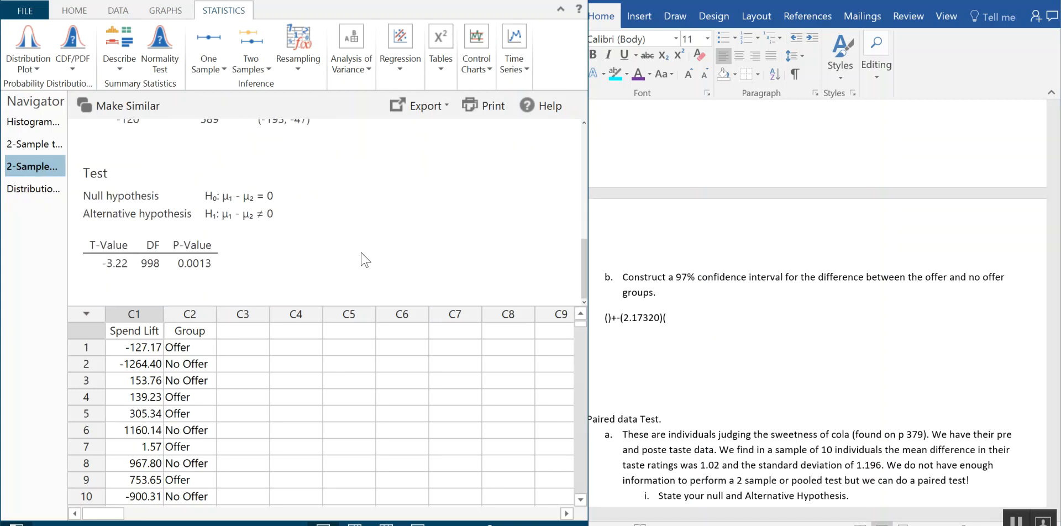
pyautogui.scroll(1, 365, 260)
pyautogui.scroll(-1, 364, 260)
pyautogui.scroll(1, 363, 259)
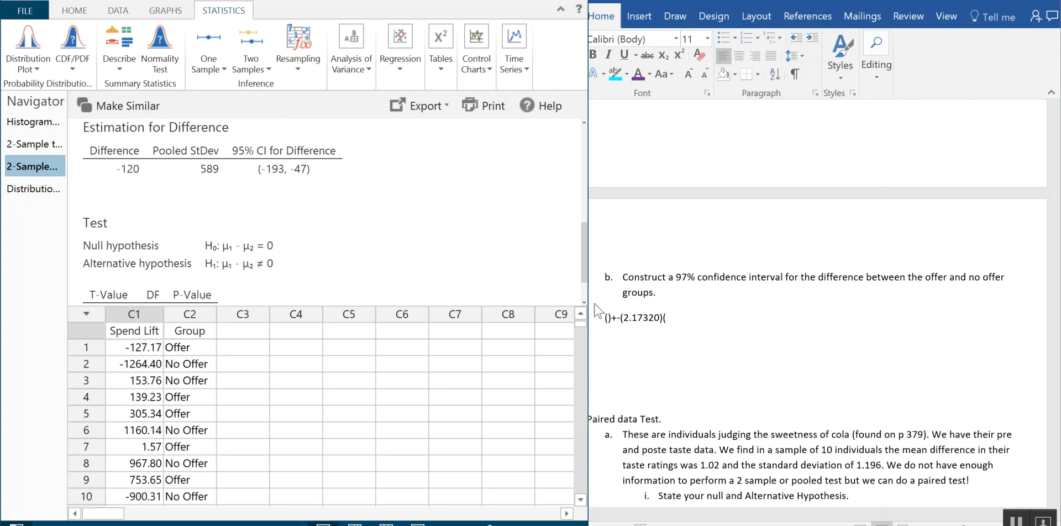
# Enter -120 as the mean difference inside the empty parentheses of the Word formula
pyautogui.click(613, 319)
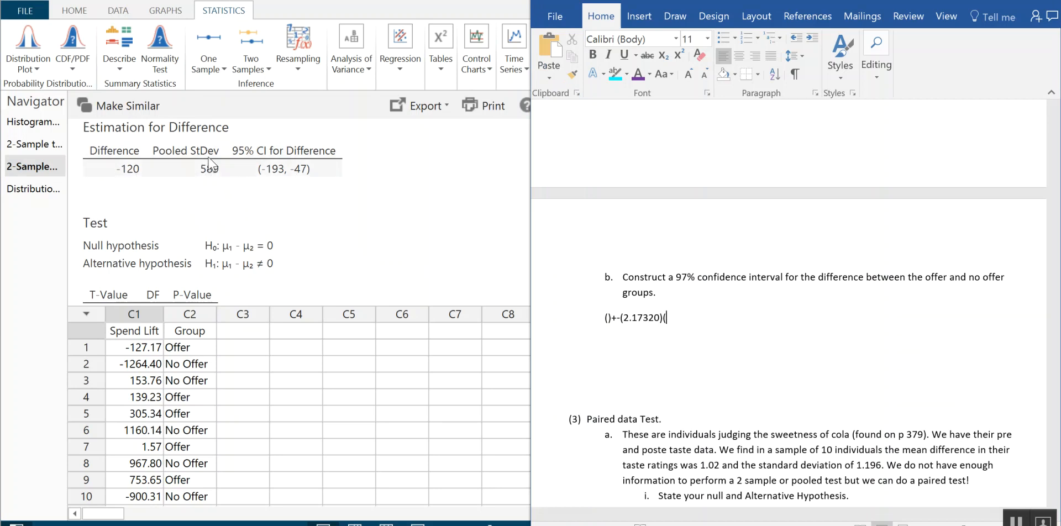
pyautogui.click(609, 317)
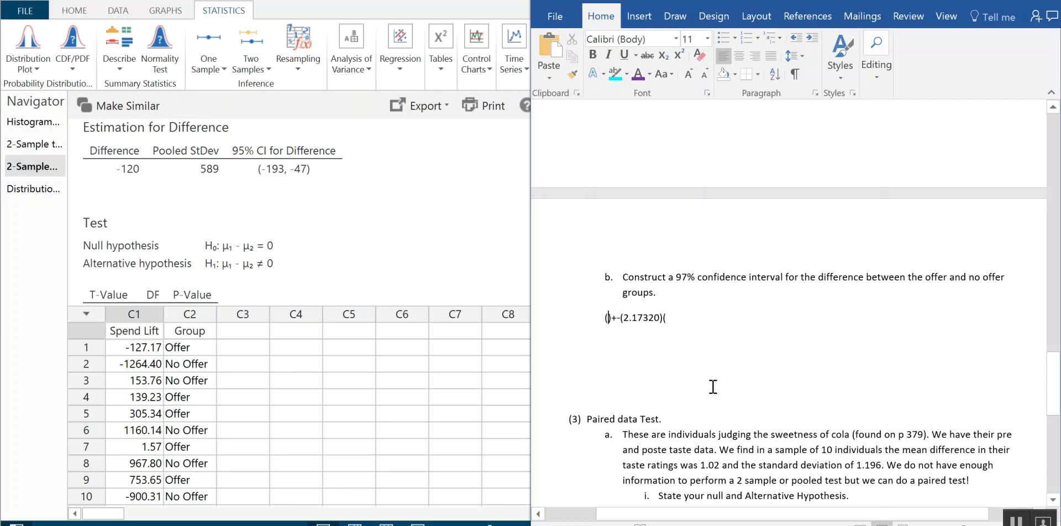
pyautogui.write('-120')
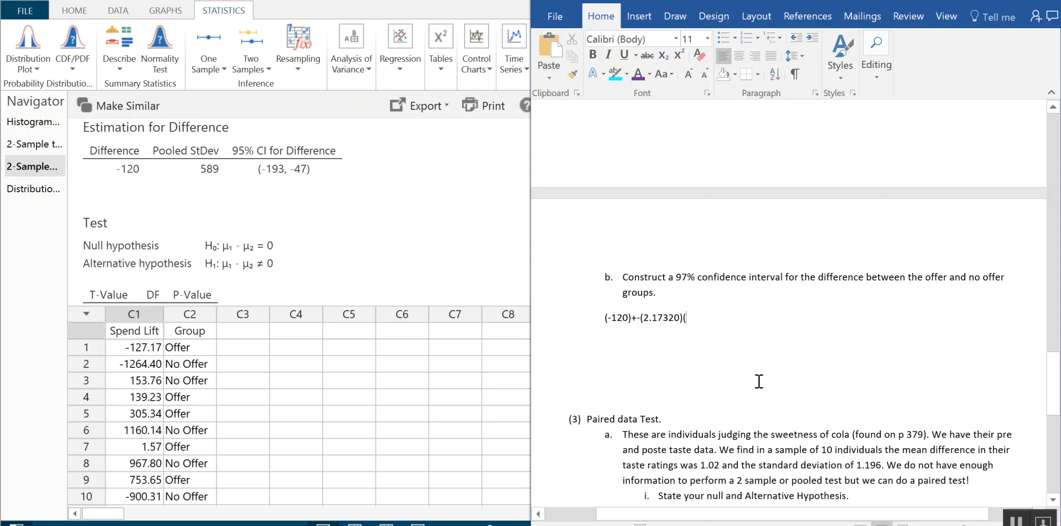
# Complete the formula's last factor as "589/sqrt{1000})" and append the resulting interval "=(-160.48,-79.52)"
pyautogui.write('589/sq')
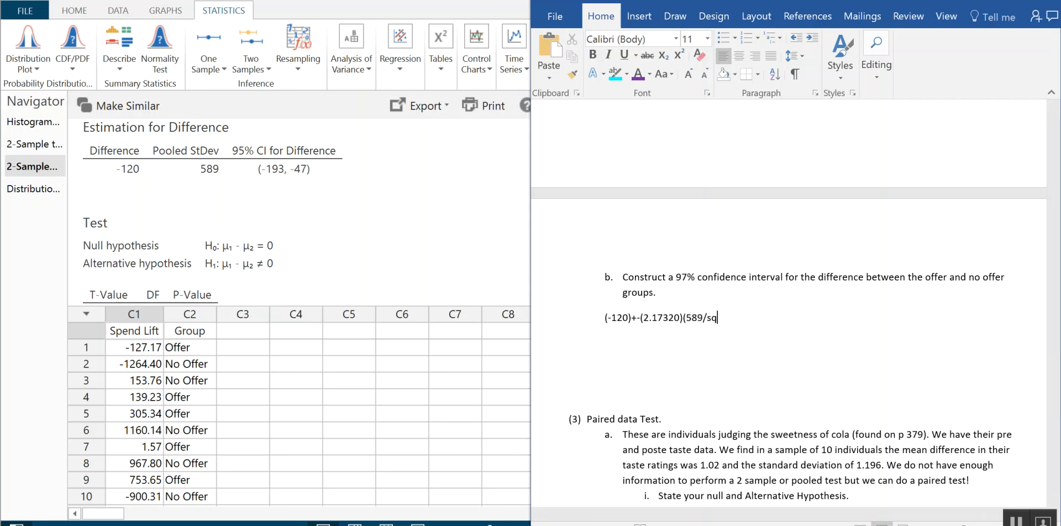
pyautogui.write('t{')
pyautogui.write('r')
pyautogui.write(')')
pyautogui.scroll(-1, 310, 181)
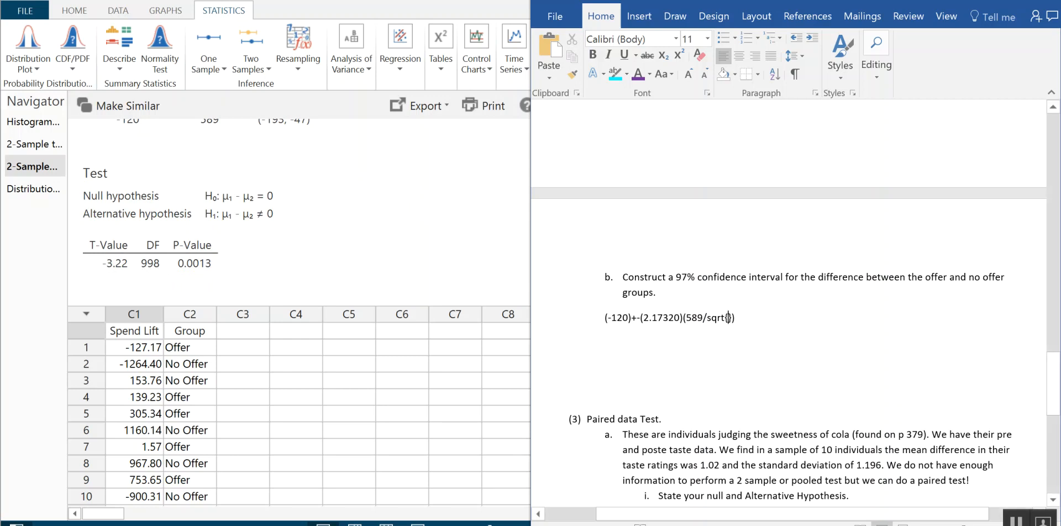
pyautogui.write('1000')
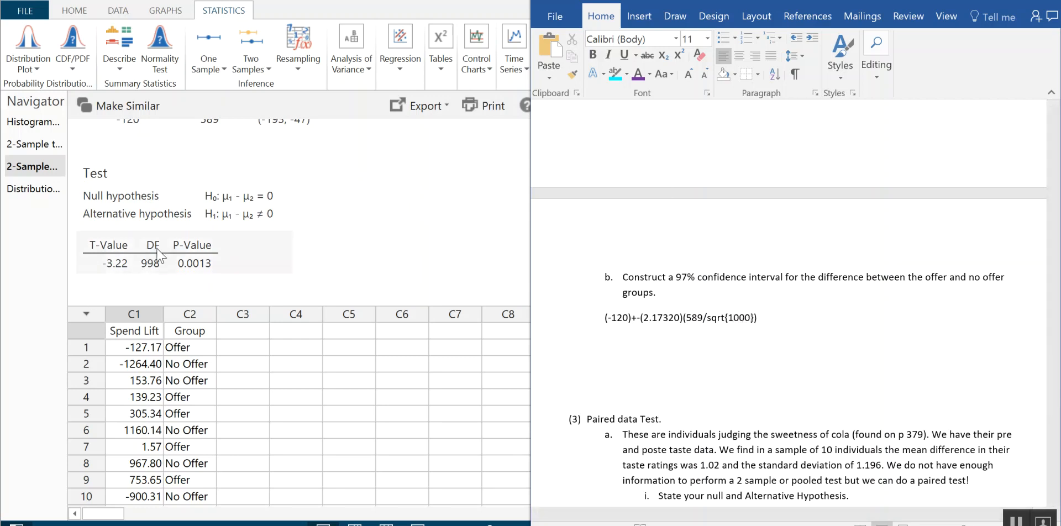
pyautogui.press('End')
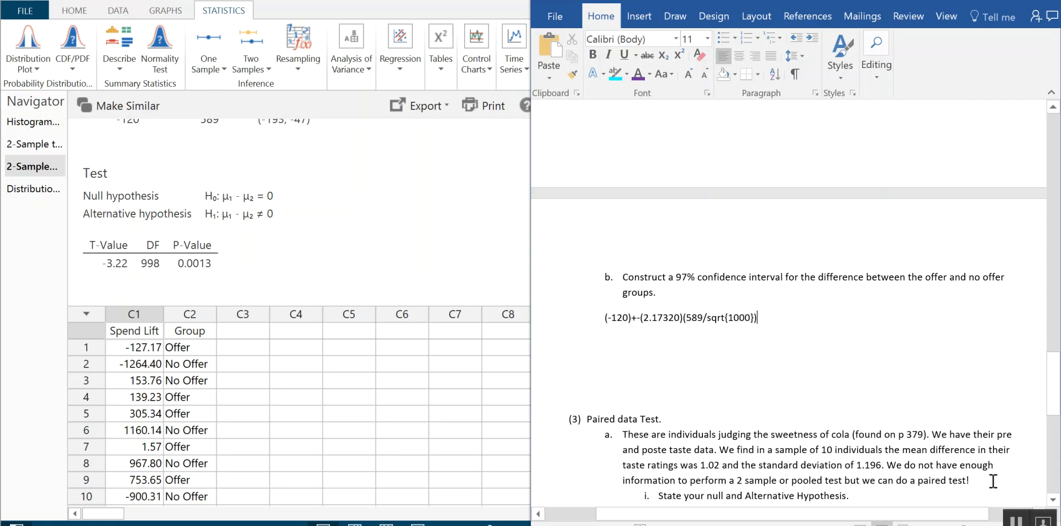
pyautogui.write('=(-160.48,-79.52)')
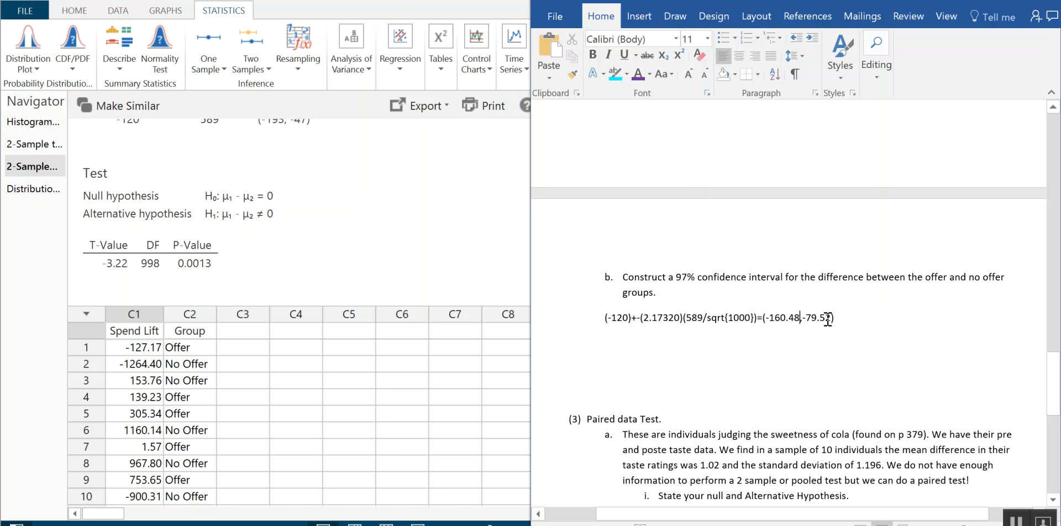
# Switch to Minitab and examine the Method section of the pooled two-sample t output for the group definitions
pyautogui.click(255, 259)
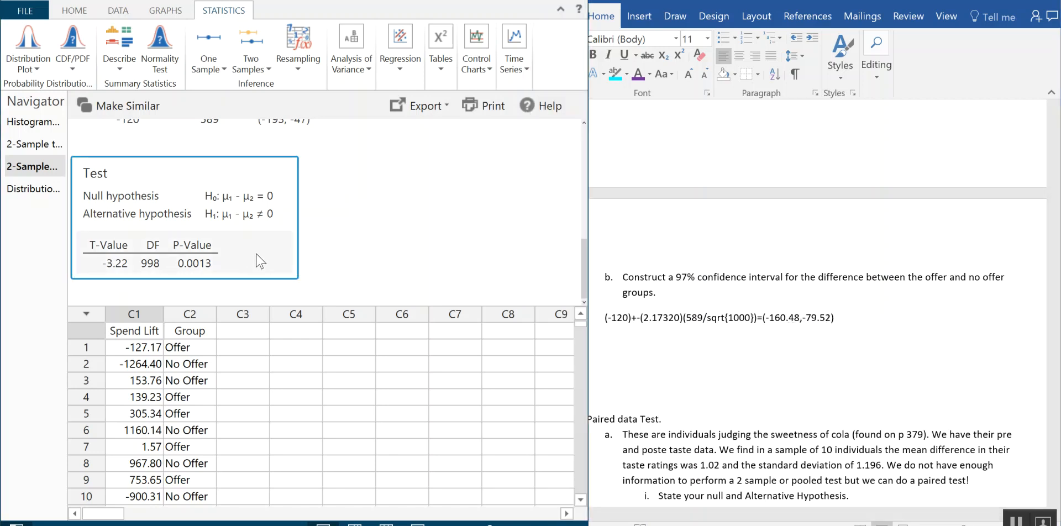
pyautogui.scroll(10, 255, 259)
pyautogui.scroll(2, 260, 264)
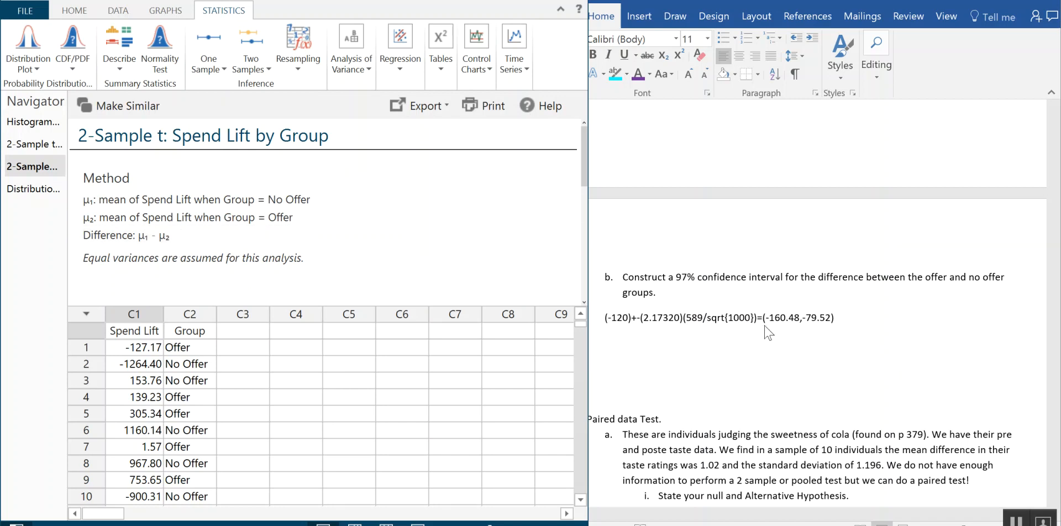
# In Word, set the text size below the interval formula to 16 and begin the interpretation with "WE are 97% "
pyautogui.click(673, 343)
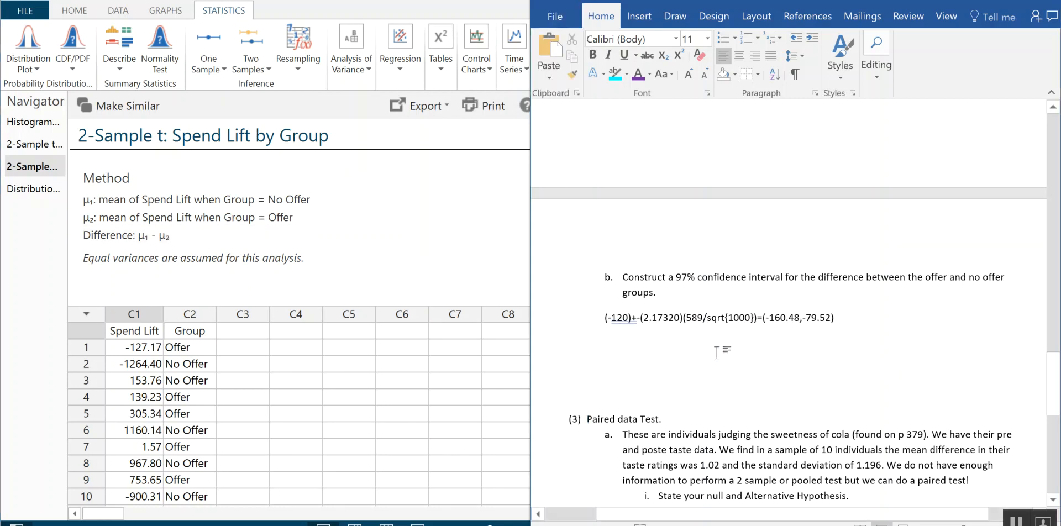
pyautogui.write('TH')
pyautogui.press('BackSpace')
pyautogui.press('BackSpace')
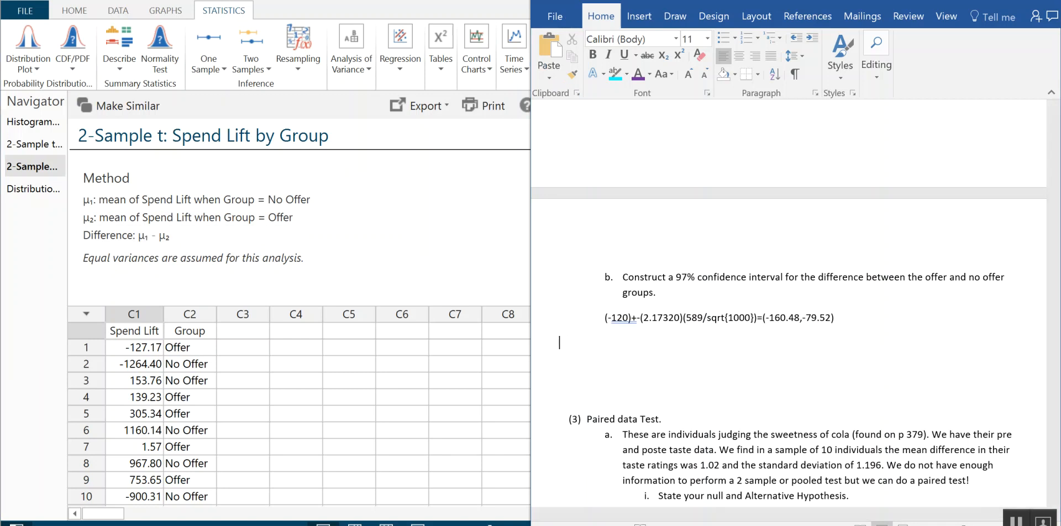
pyautogui.write('WE')
pyautogui.press('BackSpace')
pyautogui.press('BackSpace')
pyautogui.click(689, 74)
pyautogui.click(689, 74)
pyautogui.click(689, 74)
pyautogui.write('WE are 97% ')
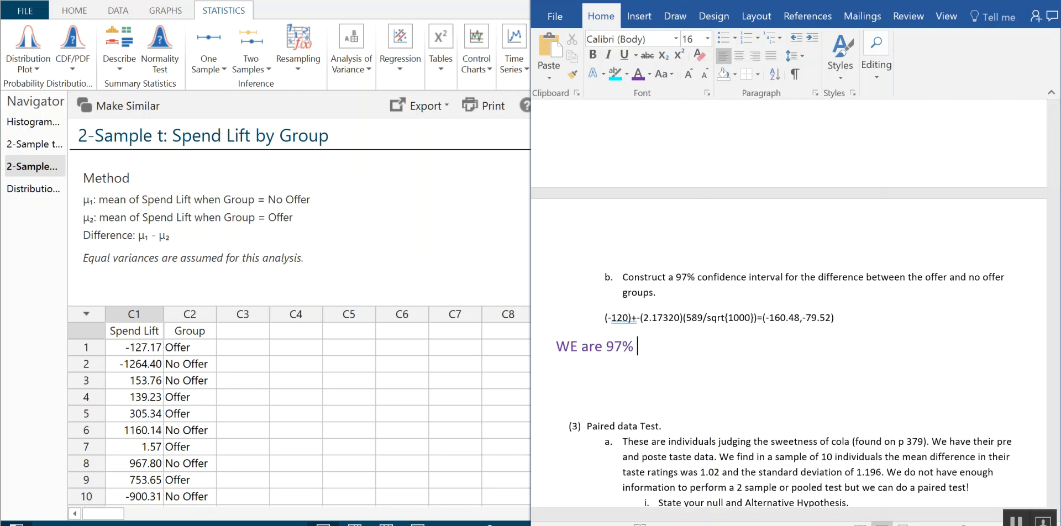
# Complete the interpretation with "confident that the average spending for the offer group is between $160.48 and $79.52 above the no offer group."
pyautogui.write('confident that the')
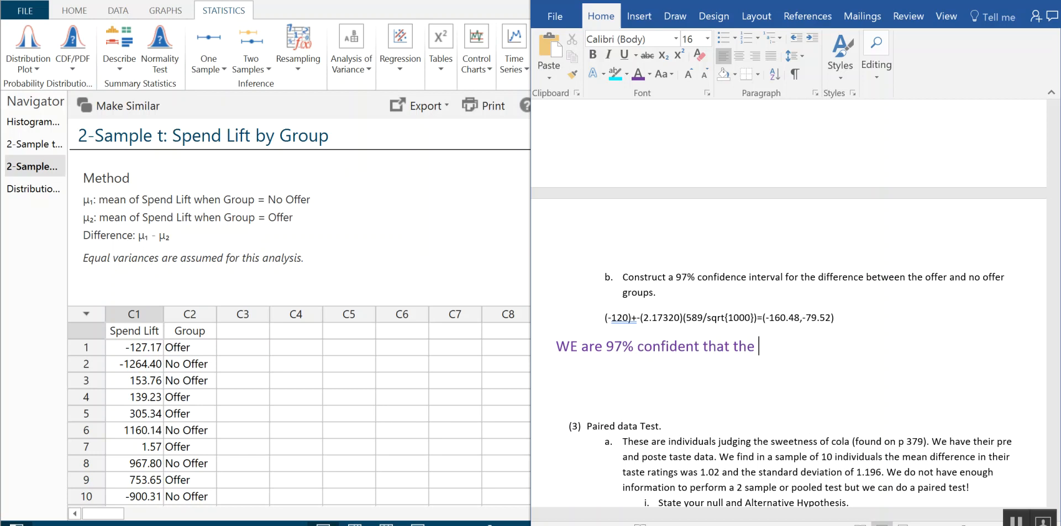
pyautogui.write('average spending ')
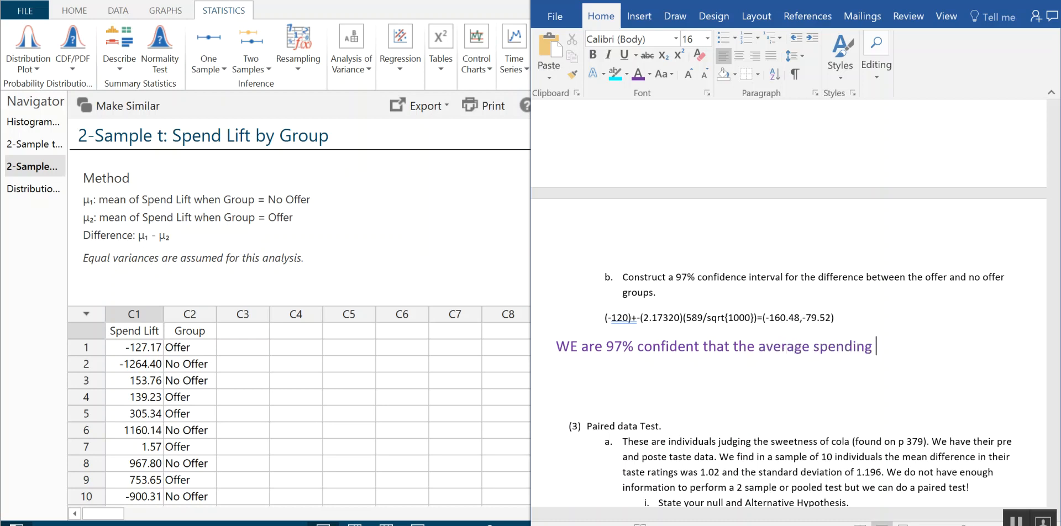
pyautogui.write('for the offer group')
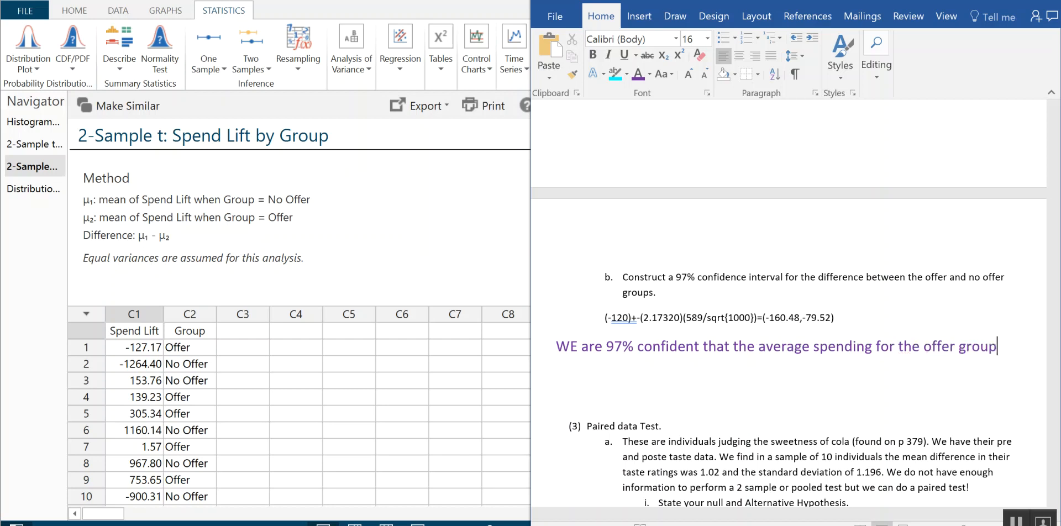
pyautogui.write(' is bew')
pyautogui.press('BackSpace')
pyautogui.write('tween ')
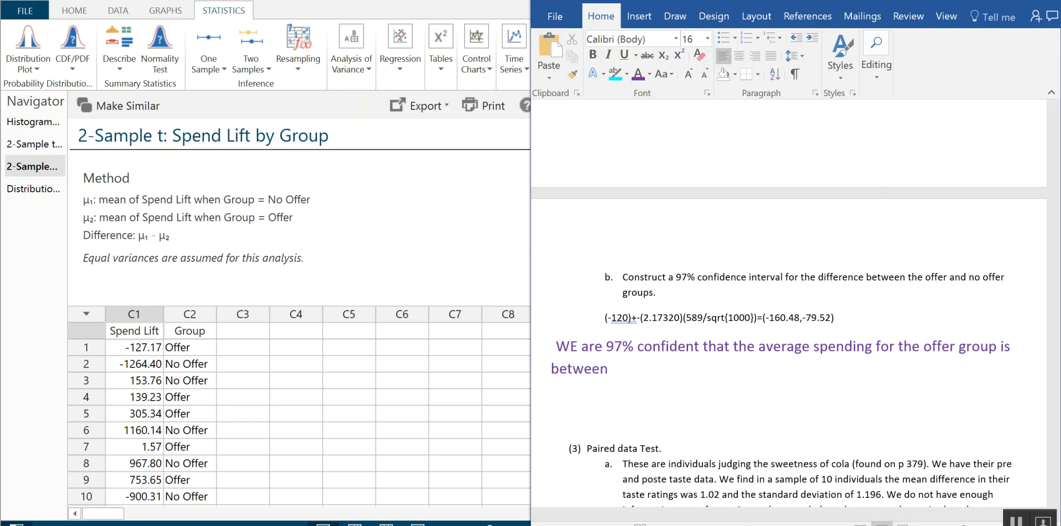
pyautogui.write('$160.48 and $79')
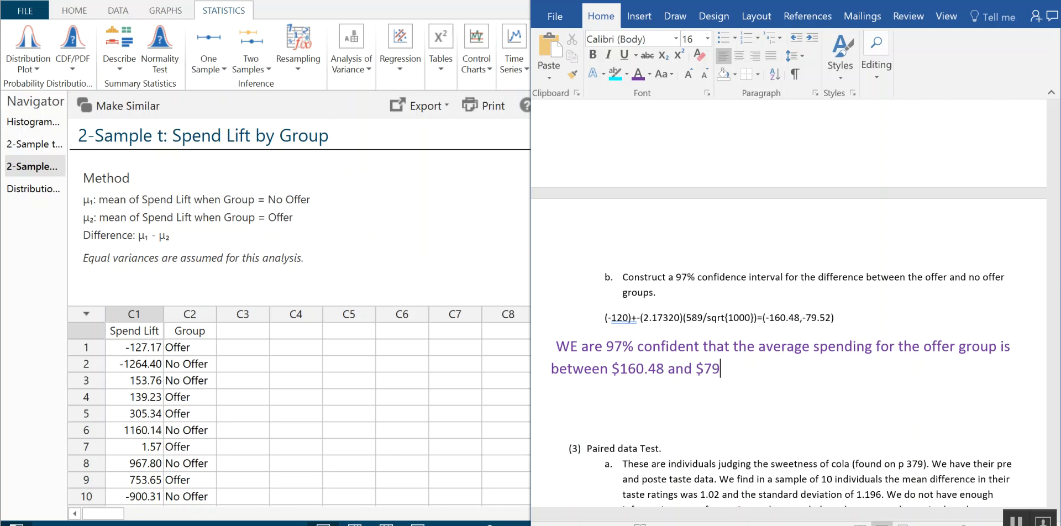
pyautogui.write('.52 above the no offer group.')
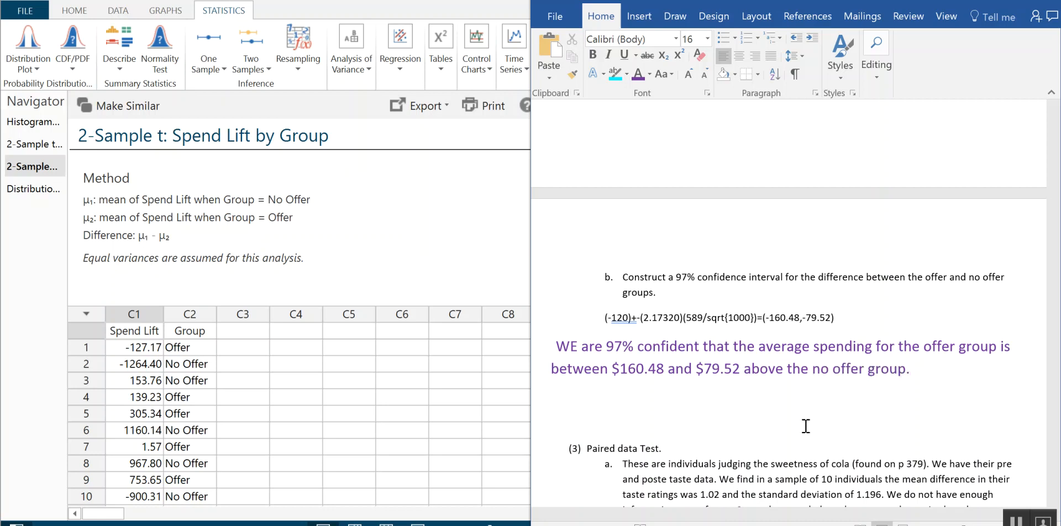
pyautogui.press('BackSpace')
pyautogui.press('Return')
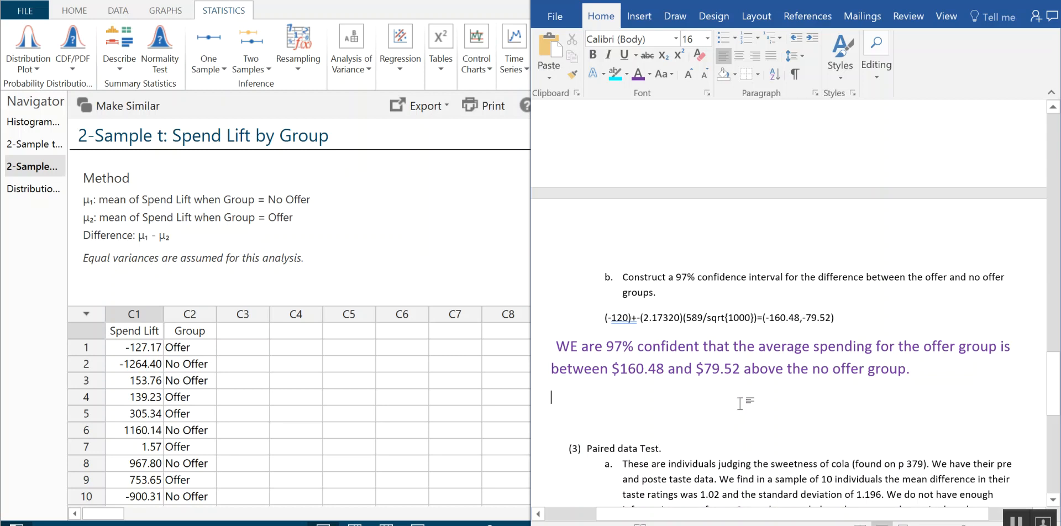
# Add bold "Ho:" and "Ha:" lines under the null and alternative hypothesis item of the paired data question
pyautogui.scroll(-5, 871, 354)
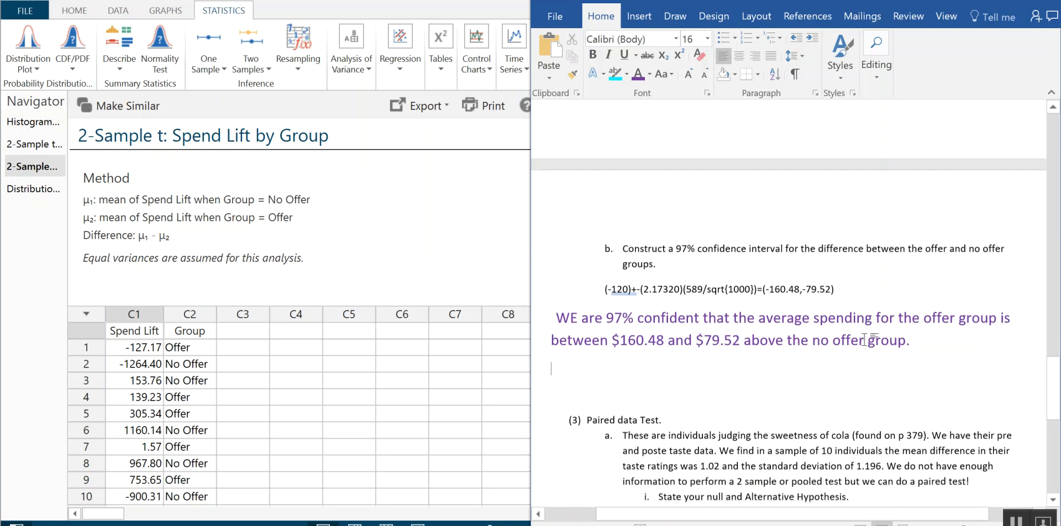
pyautogui.scroll(-4, 867, 320)
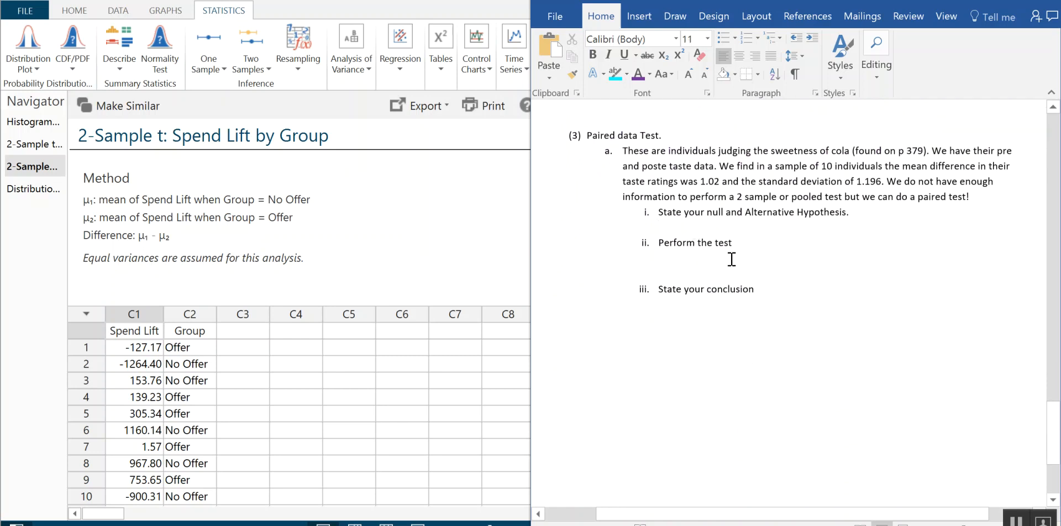
pyautogui.press('Return')
pyautogui.press('Return')
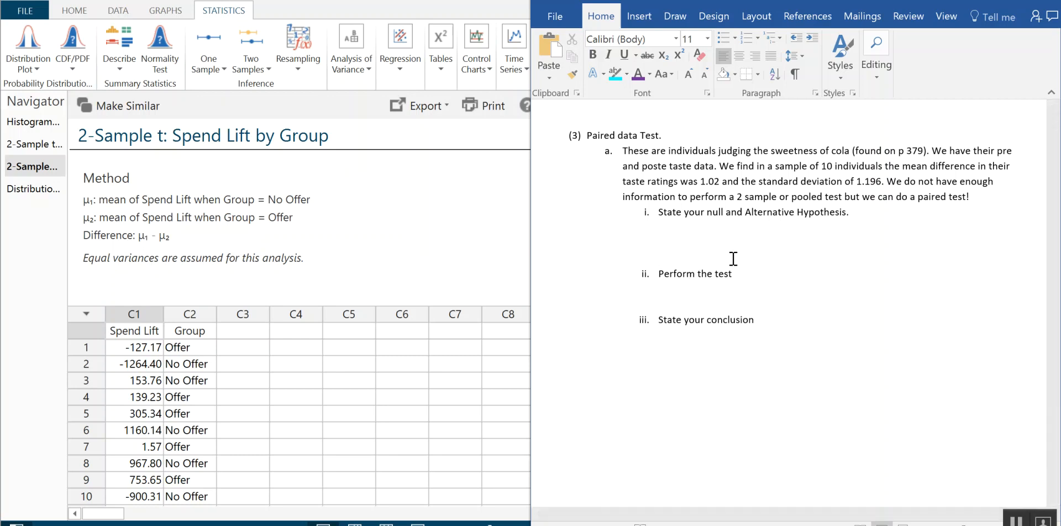
pyautogui.hotkey('shift', 'Down')
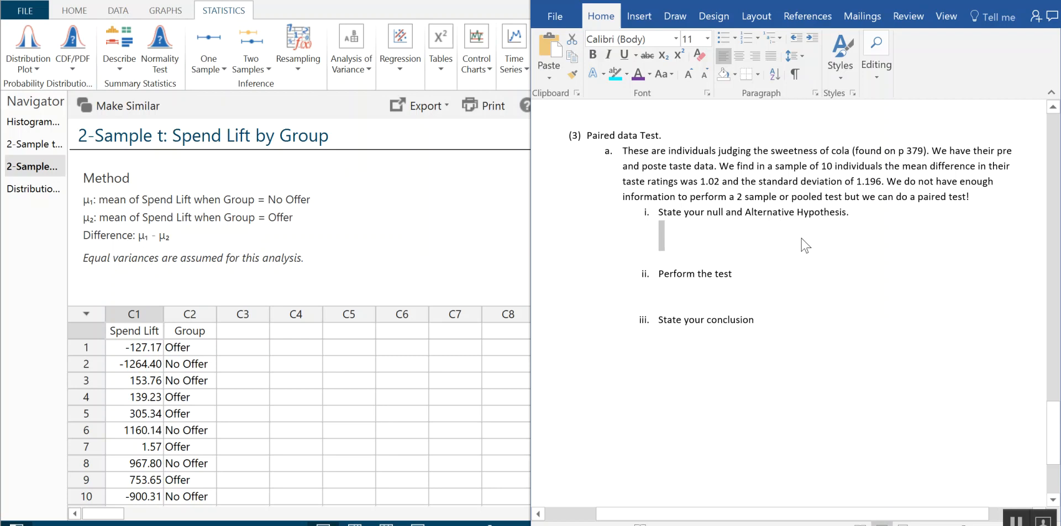
pyautogui.click(592, 54)
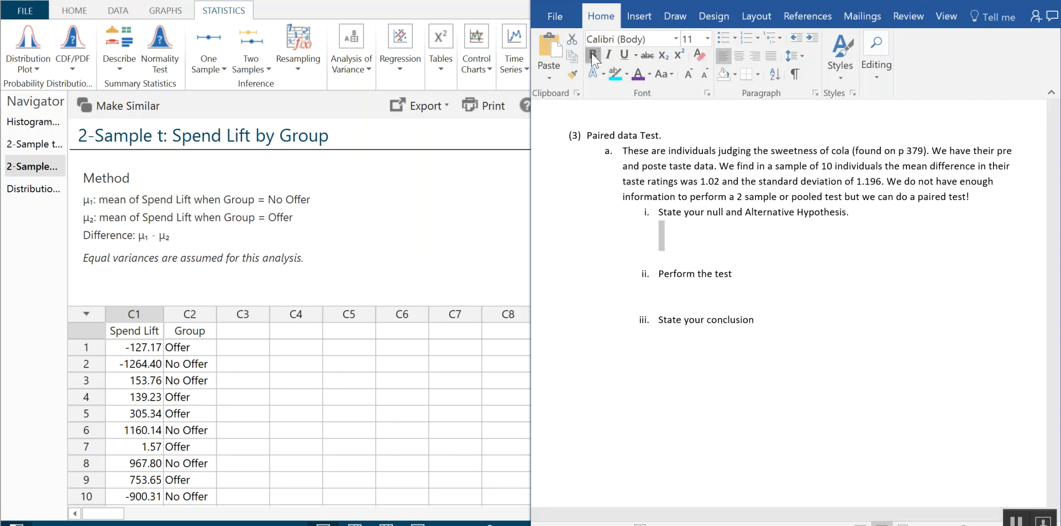
pyautogui.click(688, 74)
pyautogui.click(672, 230)
pyautogui.write('Ho:')
pyautogui.press('Return')
pyautogui.write('Ha:')
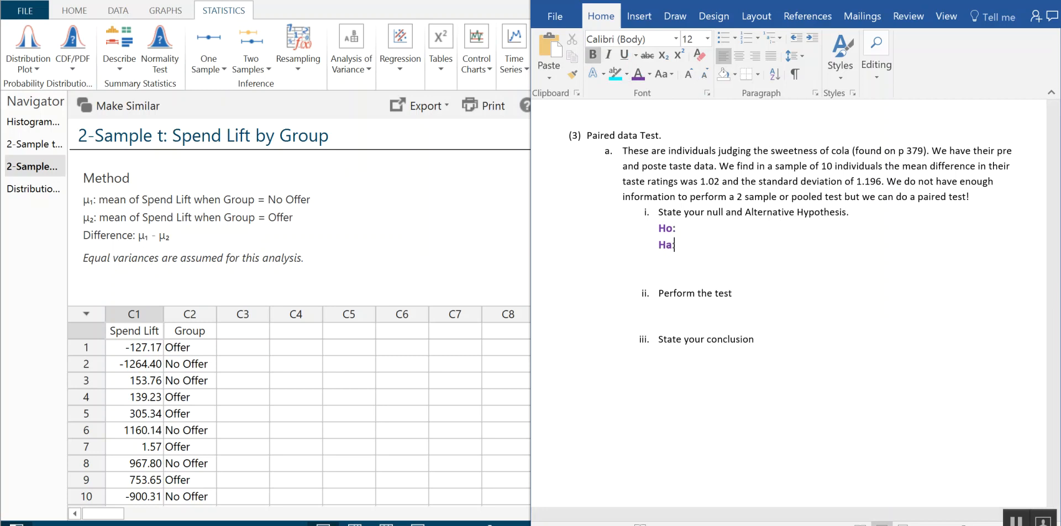
# Enlarge the Ho and Ha lines to size 14 and remove the extra blank line below them
pyautogui.hotkey('shift', 'Up')
pyautogui.click(689, 74)
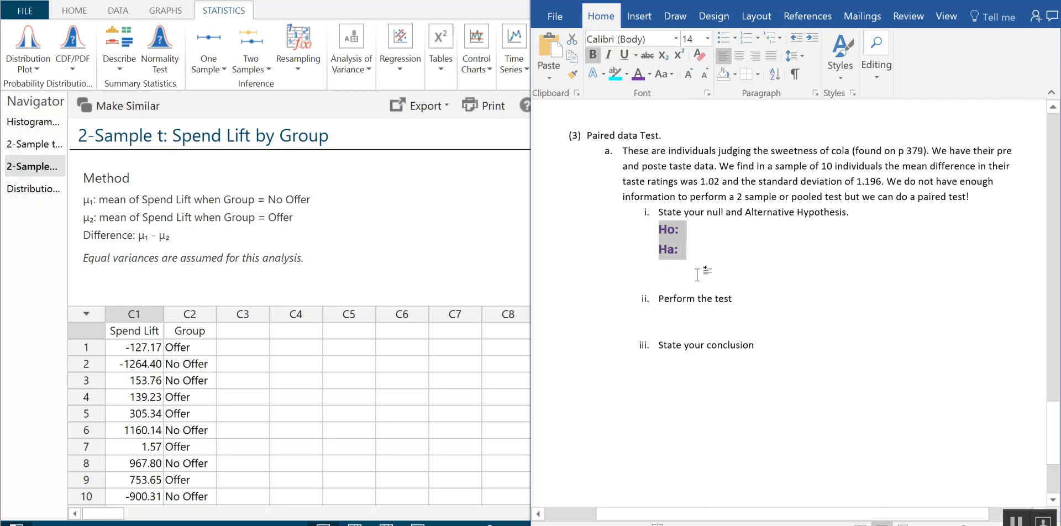
pyautogui.click(742, 282)
pyautogui.press('BackSpace')
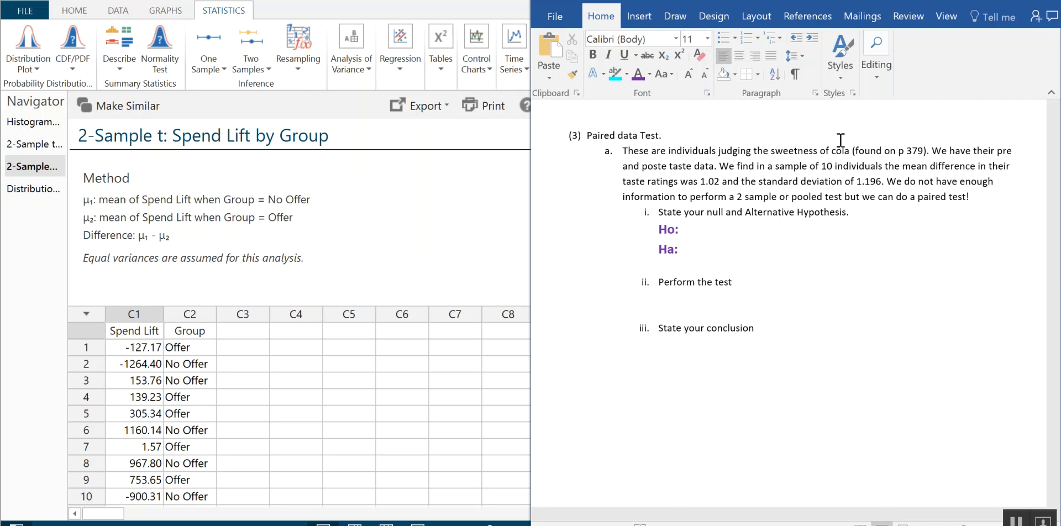
# State the null hypothesis of the paired test as "mean_d=0" on the Ho line
pyautogui.click(708, 229)
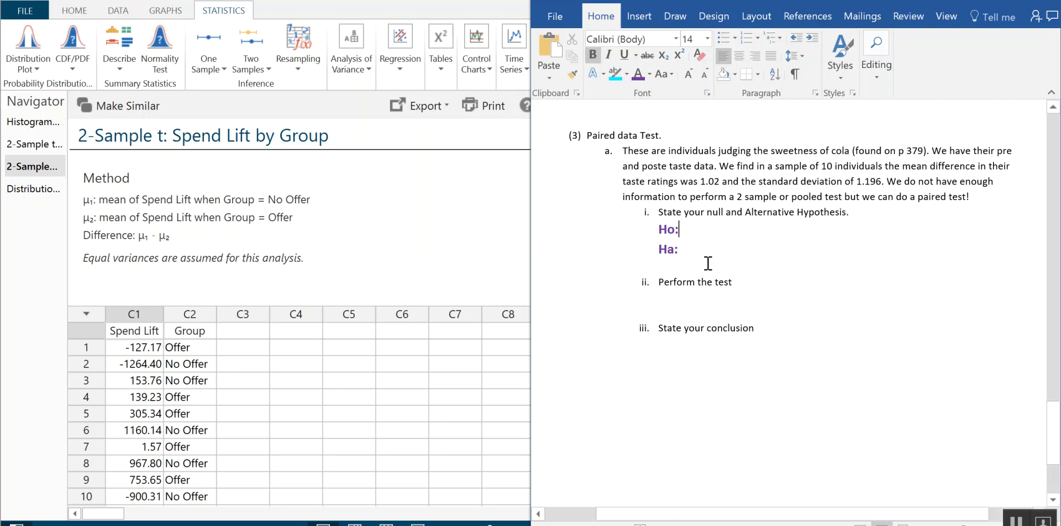
pyautogui.write('mean')
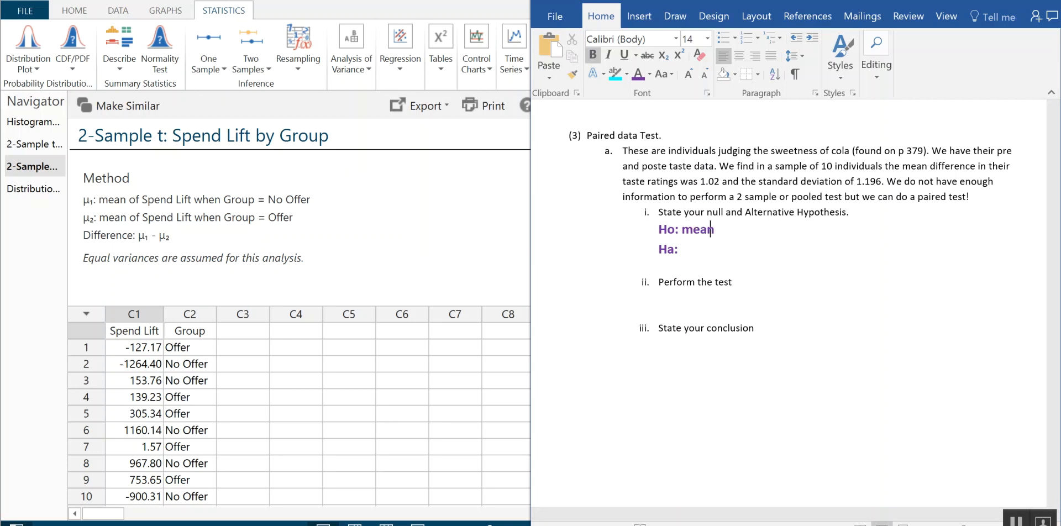
pyautogui.write('_f')
pyautogui.press('Down')
# State the alternative hypothesis as "mean_d≠0" on the Ha line, inserting the not-equal symbol before the zero
pyautogui.write('mean')
pyautogui.press('BackSpace')
pyautogui.press('BackSpace')
pyautogui.press('BackSpace')
pyautogui.press('BackSpace')
pyautogui.write('mean')
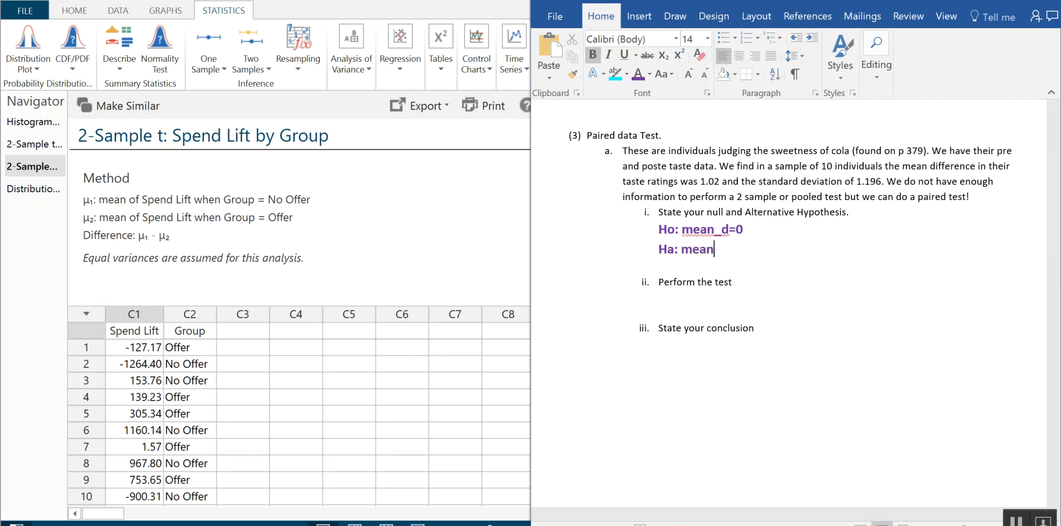
pyautogui.write('_d0')
pyautogui.click(638, 16)
pyautogui.click(1007, 55)
pyautogui.click(1021, 138)
pyautogui.click(944, 183)
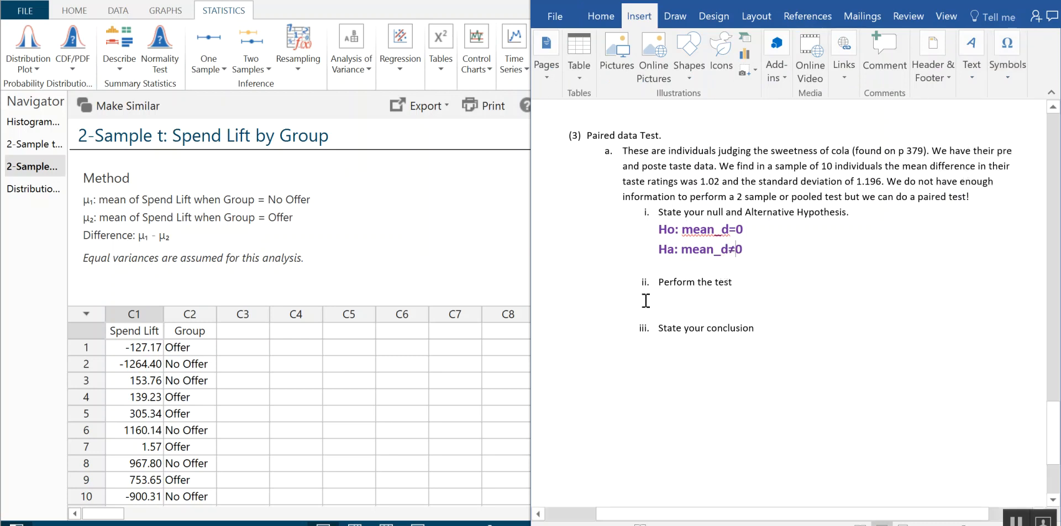
# Indent the empty answer line below "Perform the test"
pyautogui.click(670, 301)
pyautogui.press('Tab')
pyautogui.press('Tab')
# Switch to Minitab and set up a Paired t test using summarized data (differences)
pyautogui.click(260, 73)
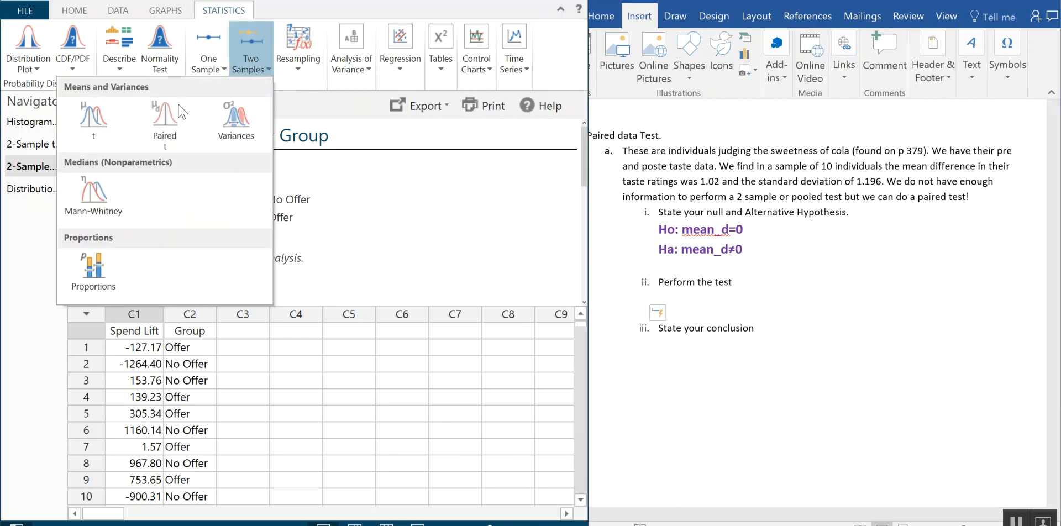
pyautogui.click(163, 126)
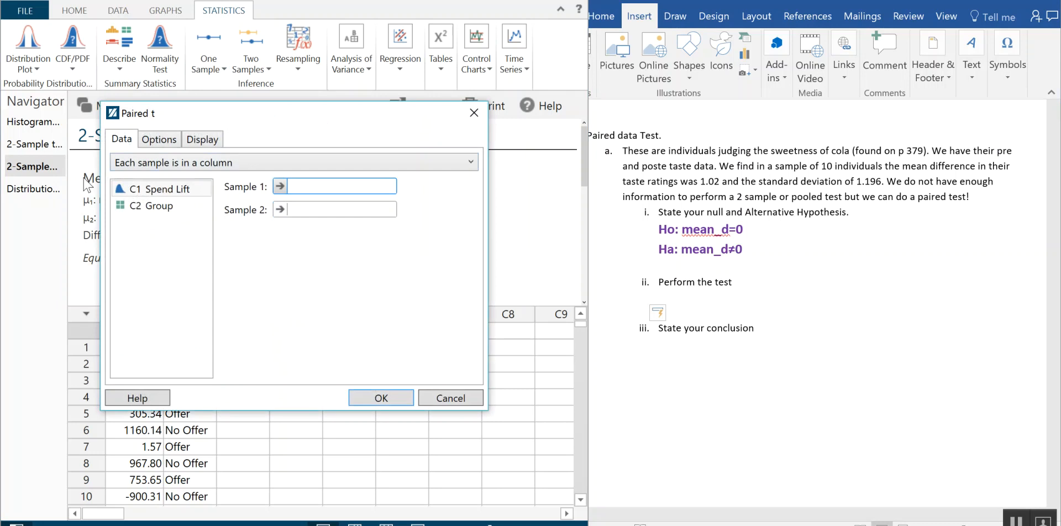
pyautogui.click(241, 166)
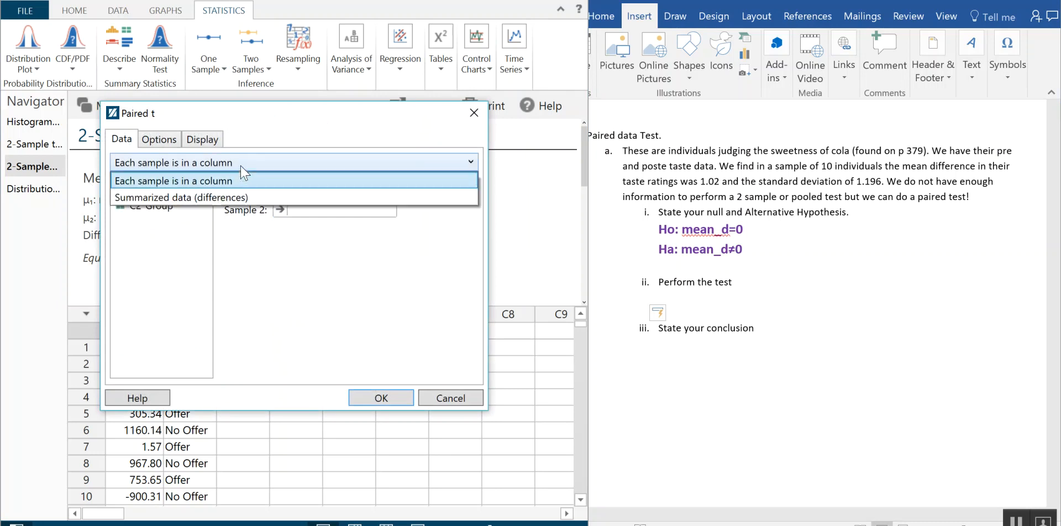
pyautogui.click(244, 196)
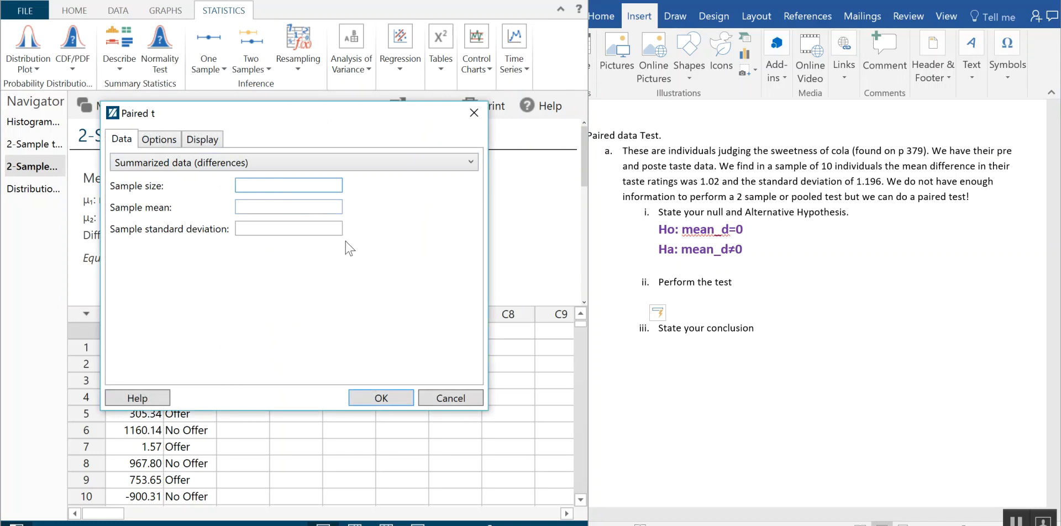
# Enter sample size 10, sample mean 1.02 and standard deviation 1.196, check the test options, and run the paired t test
pyautogui.write('10')
pyautogui.press('Tab')
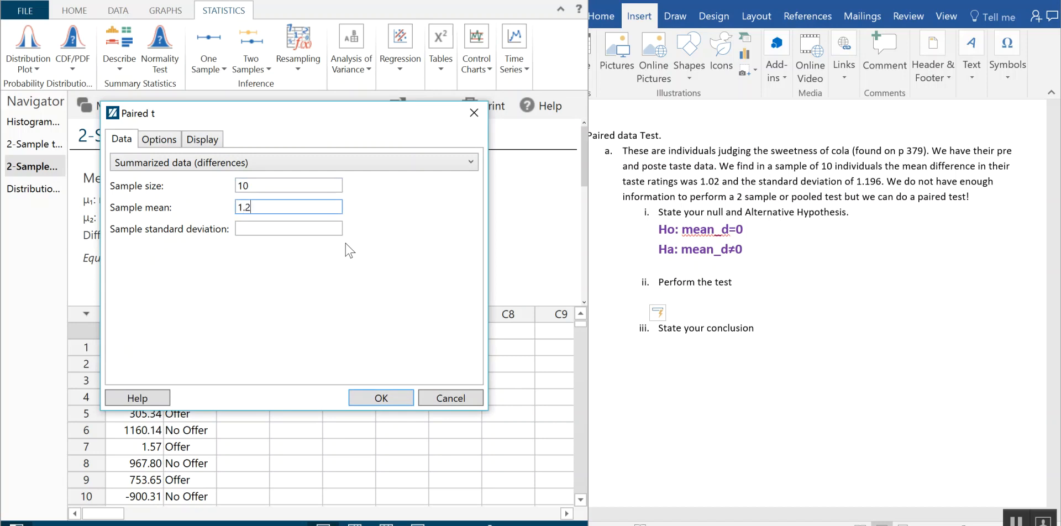
pyautogui.press('Tab')
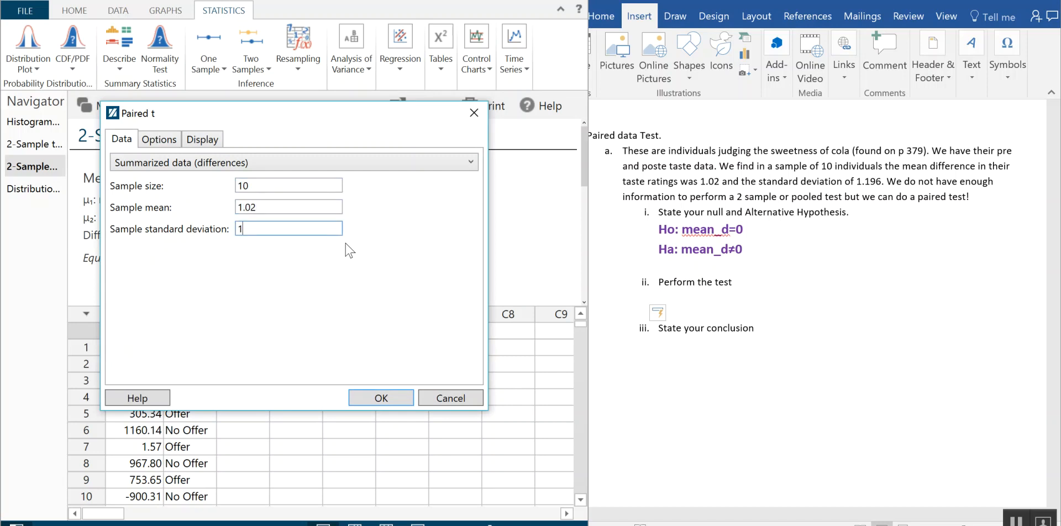
pyautogui.write('1.196')
pyautogui.click(174, 140)
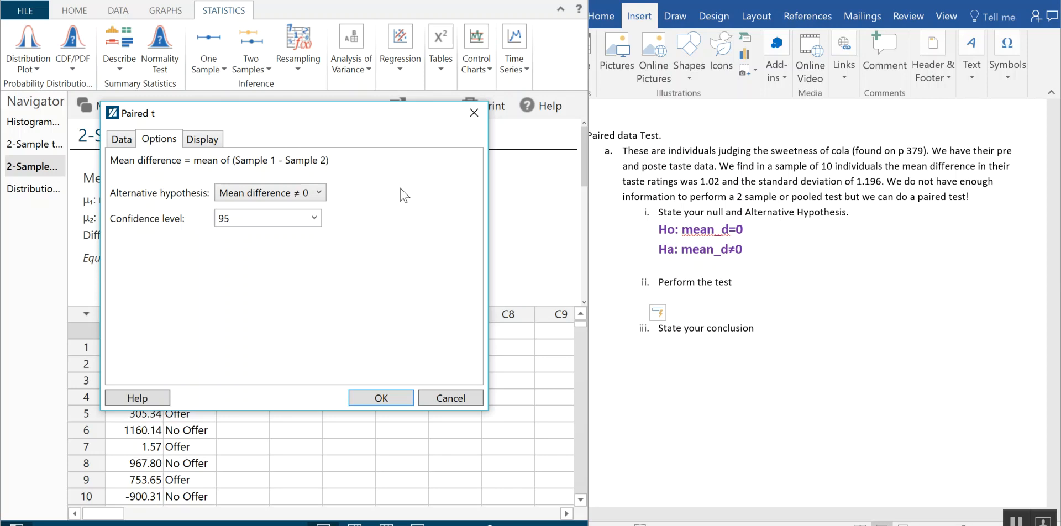
pyautogui.click(409, 399)
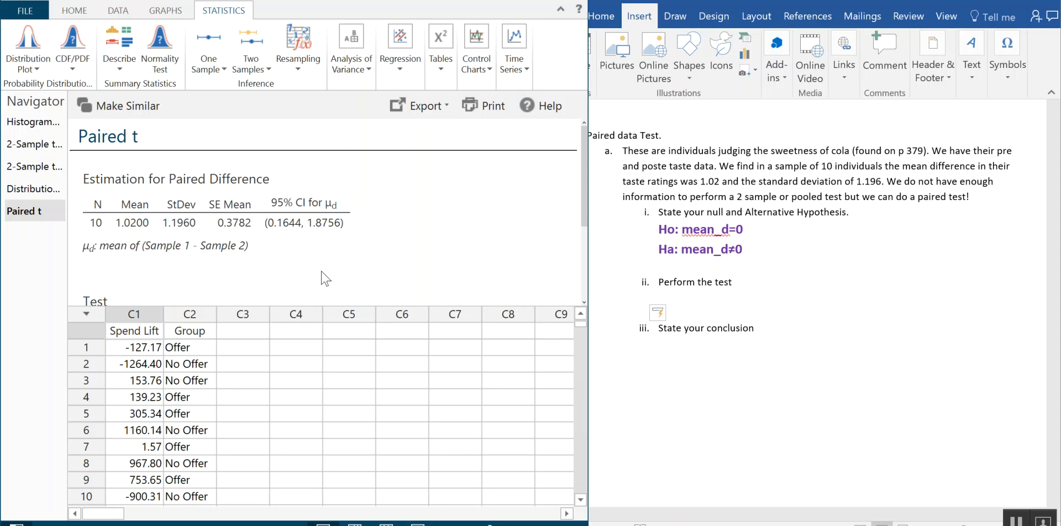
# Examine the T-value and P-value in the paired t output and return to the answer line below "Perform the test" in Word
pyautogui.scroll(-3, 362, 283)
pyautogui.scroll(-1, 362, 283)
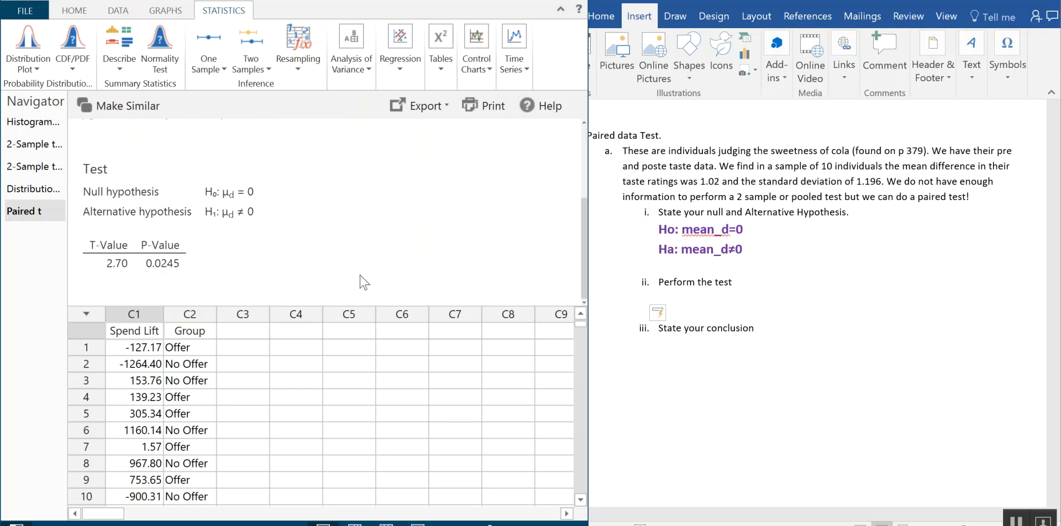
pyautogui.click(343, 276)
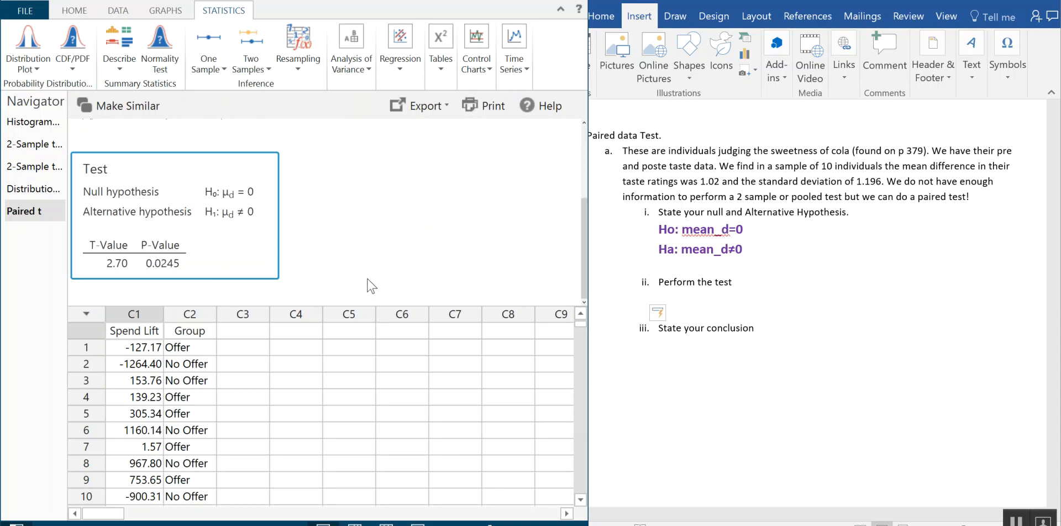
pyautogui.click(711, 301)
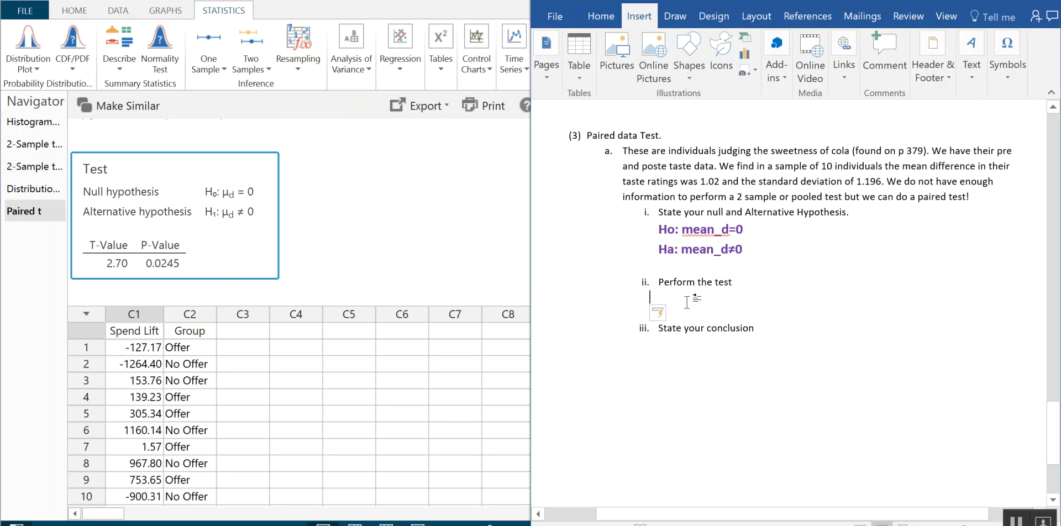
# Paste the paired t Test output, with its hypotheses, T-Value and P-Value, below "Perform the test" in the Word worksheet
pyautogui.write('Test Null hypothesis\tH₀: μd = 0 Alternative hypothesis\tH₁: μd ≠ 0 T-Value\tP-Value 2.70\t0.0245')
pyautogui.scroll(-1, 744, 326)
pyautogui.scroll(-3, 745, 326)
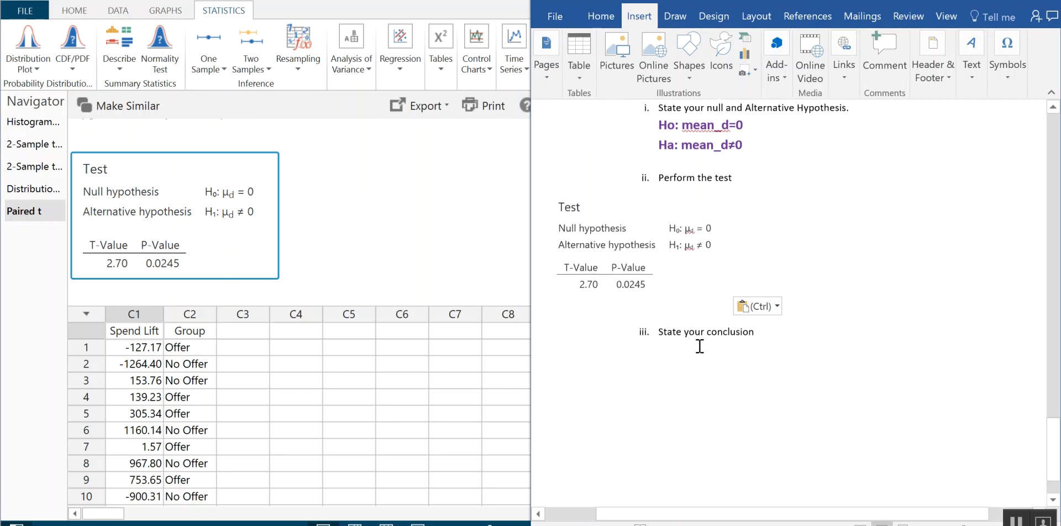
# Begin a bold answer below "State your conclusion" with "The evidence suggest that the sweetness ratings of the judges"
pyautogui.click(599, 12)
pyautogui.click(592, 54)
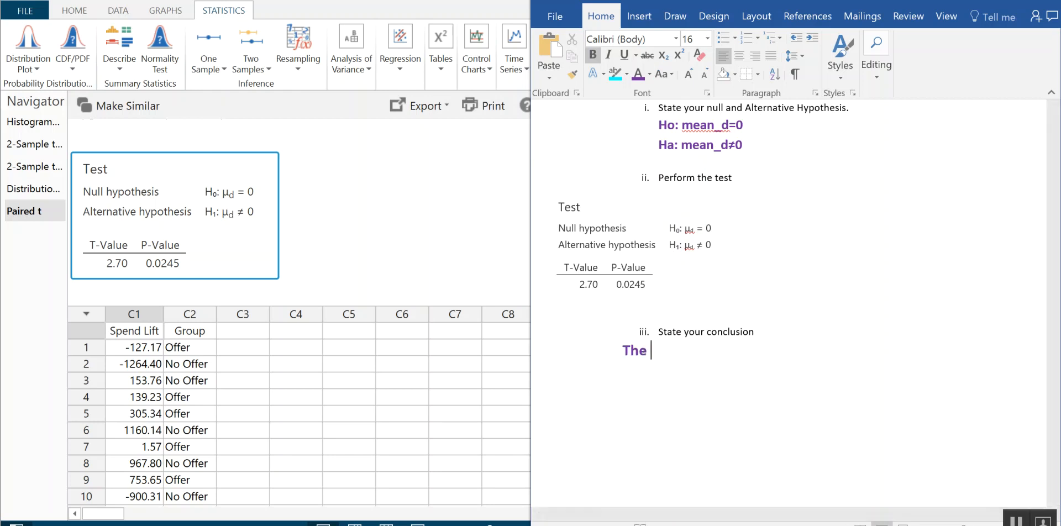
pyautogui.write('evidence sugges')
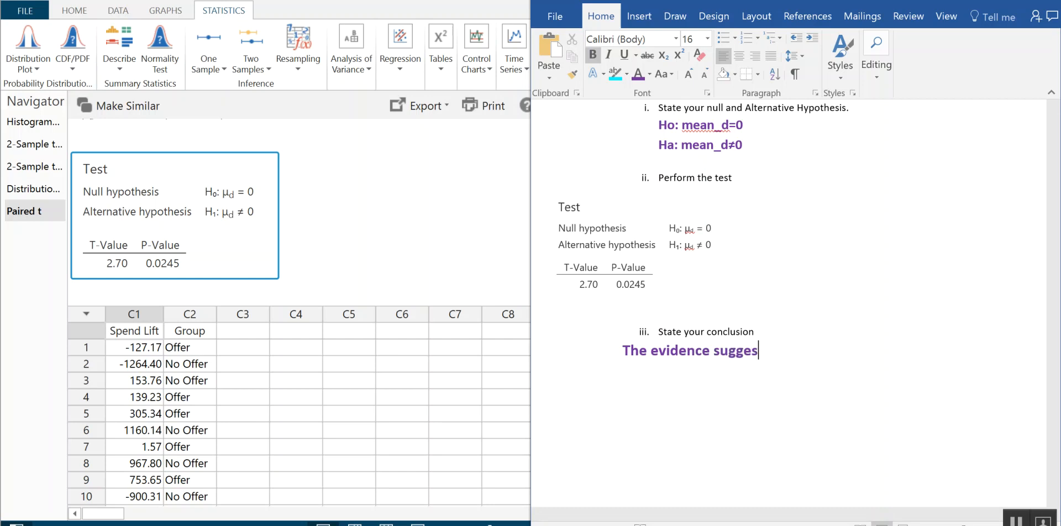
pyautogui.write('t that the ')
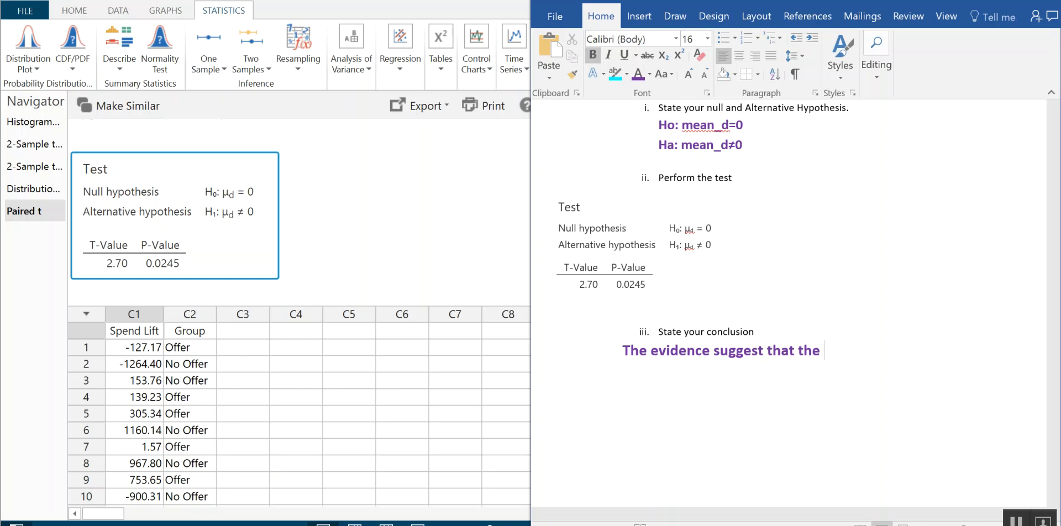
pyautogui.write('seweetness ratings of the judges')
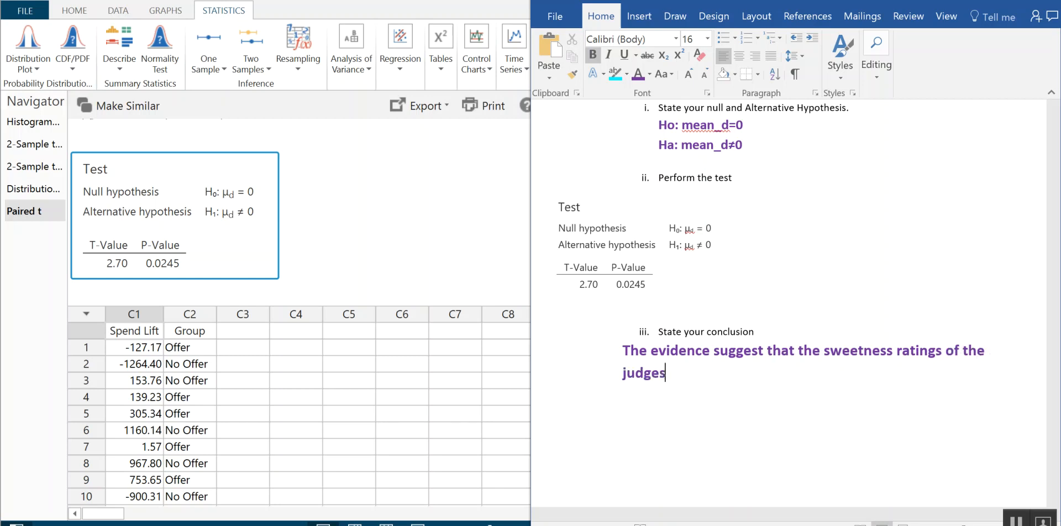
# Continue the conclusion with "is on average different after the tasting, with a P-value of 0.0245"
pyautogui.write(' is')
pyautogui.press('BackSpace')
pyautogui.press('BackSpace')
pyautogui.write('is on average')
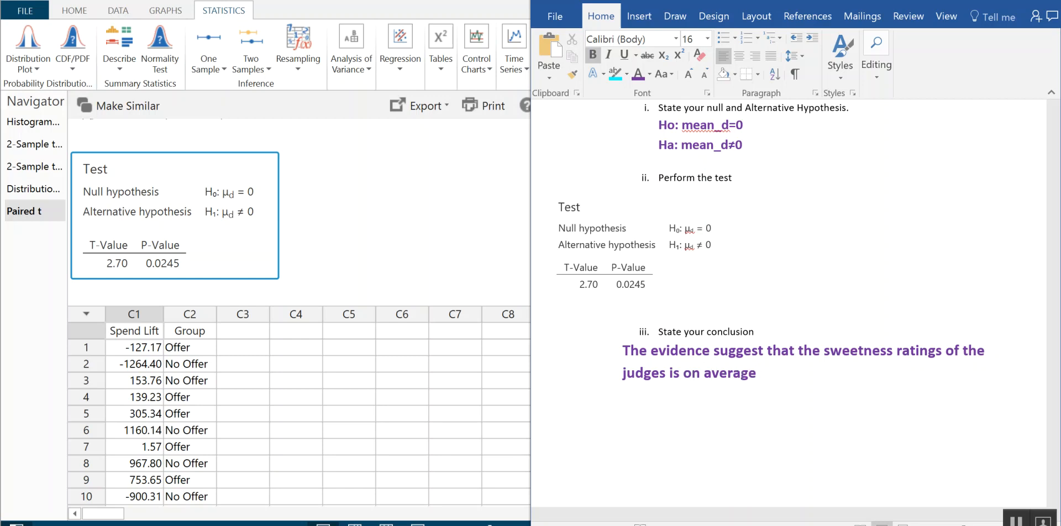
pyautogui.write(' different after the')
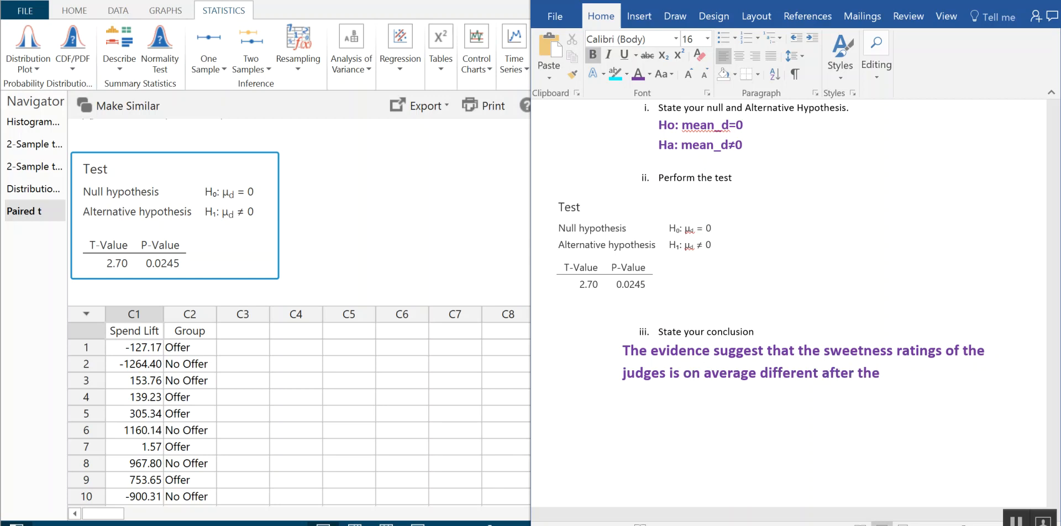
pyautogui.write(' tas')
pyautogui.press('BackSpace')
pyautogui.write('tasting, with a ')
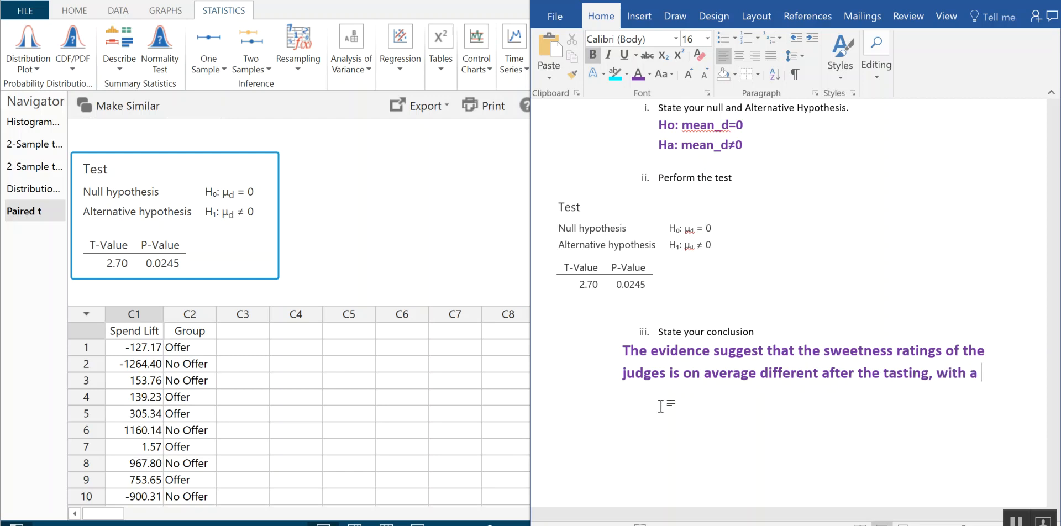
pyautogui.write('P-')
pyautogui.write('value o f')
pyautogui.write('0.02')
pyautogui.write('45')
# Correct the spacing around "of" before 0.0245 and end the conclusion sentence with a period
pyautogui.press('Left')
pyautogui.press('Left')
pyautogui.press('Left')
pyautogui.press('Left')
pyautogui.press('Left')
pyautogui.press('Left')
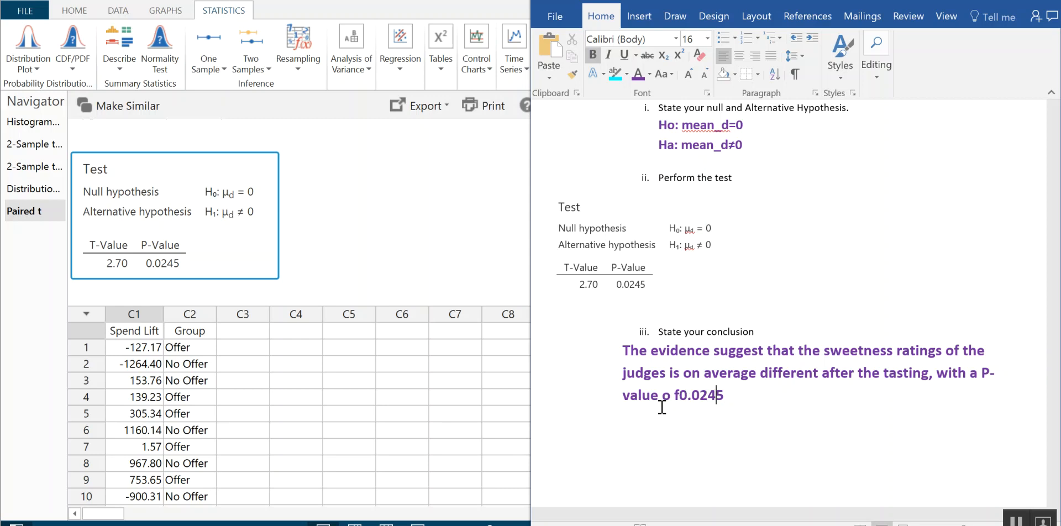
pyautogui.press('BackSpace')
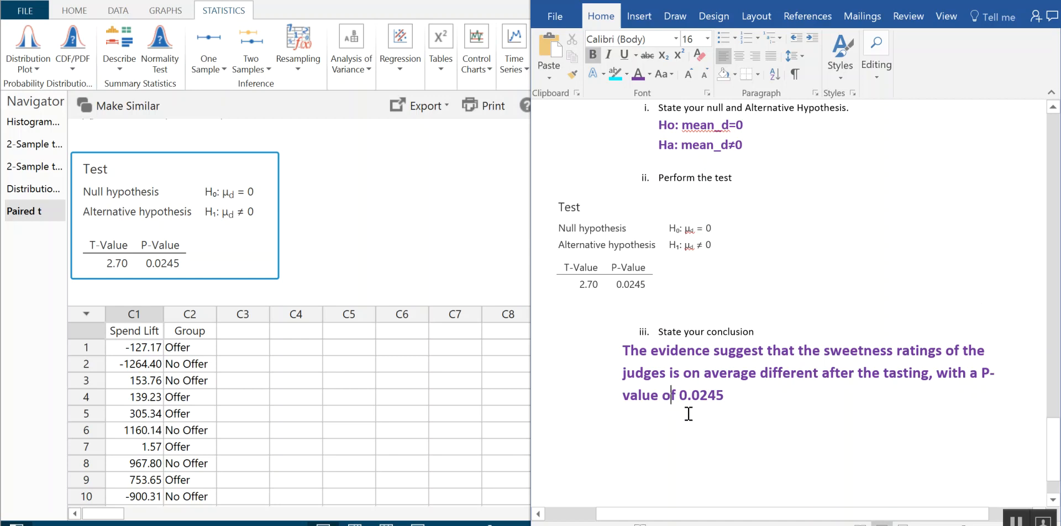
pyautogui.click(764, 406)
pyautogui.write('.')
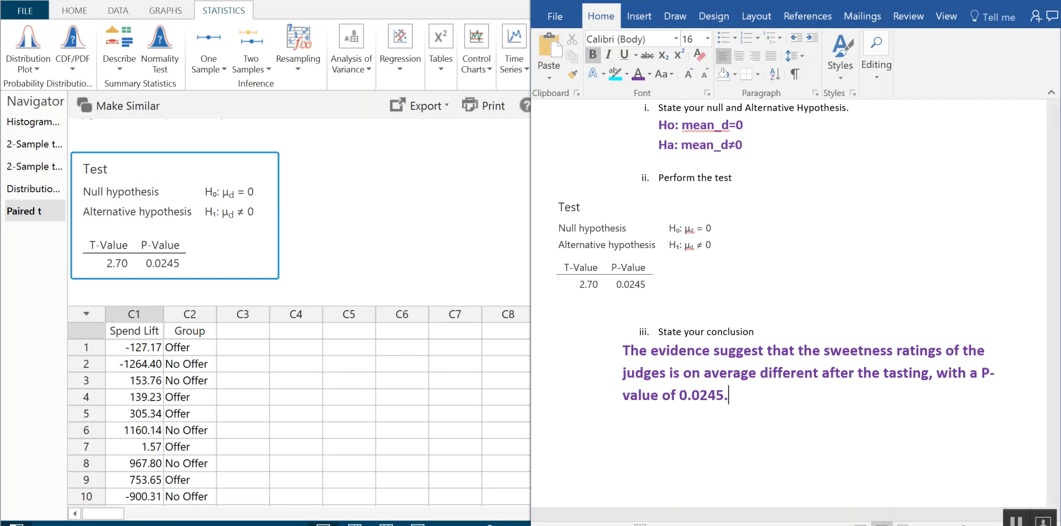